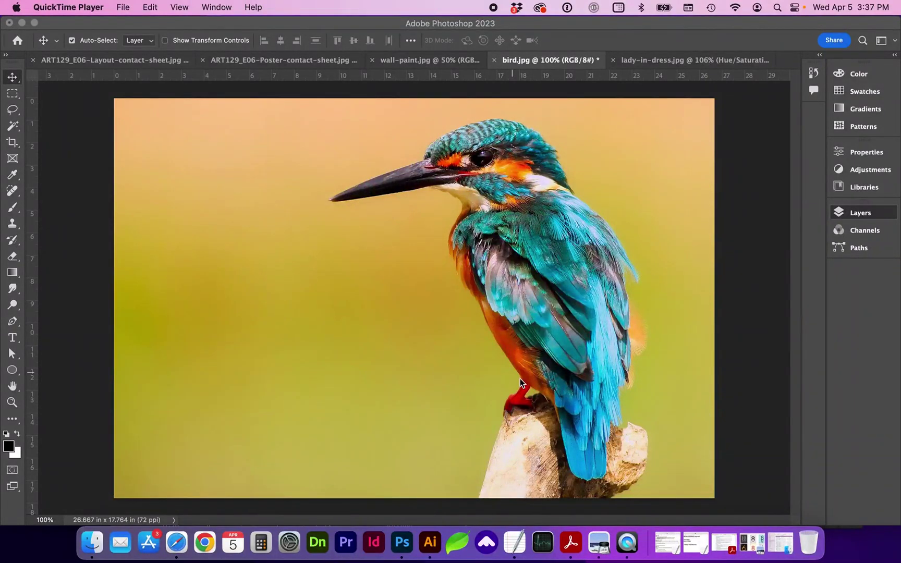
# - Make sure the Layers panel is open
pyautogui.click(830, 214)
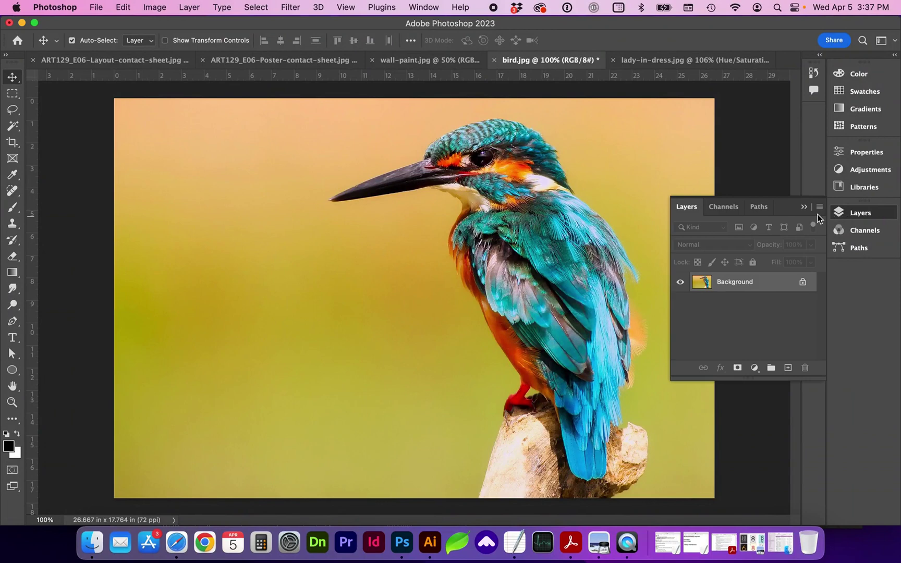
pyautogui.click(423, 7)
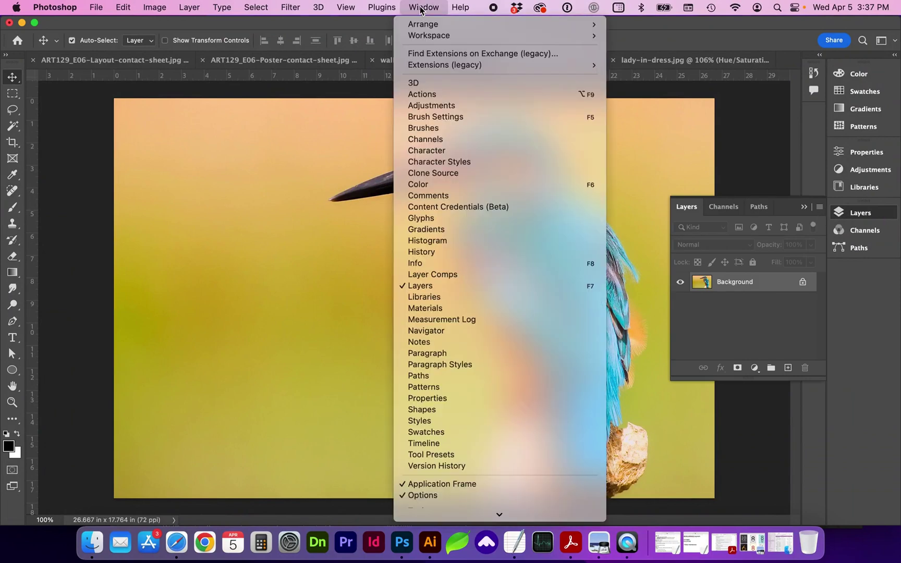
pyautogui.click(422, 285)
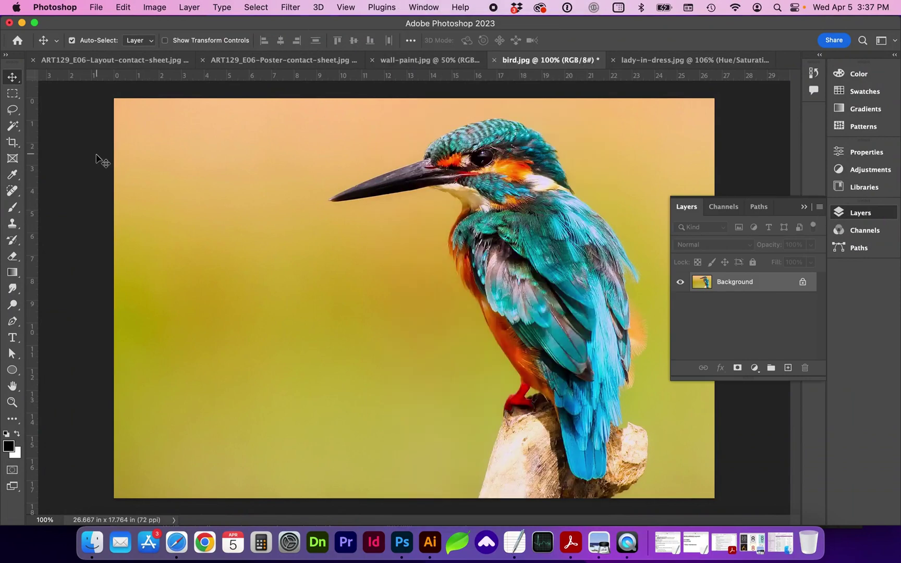
# - Activate the Quick Selection tool and adjust its brush size to 90
pyautogui.click(11, 128)
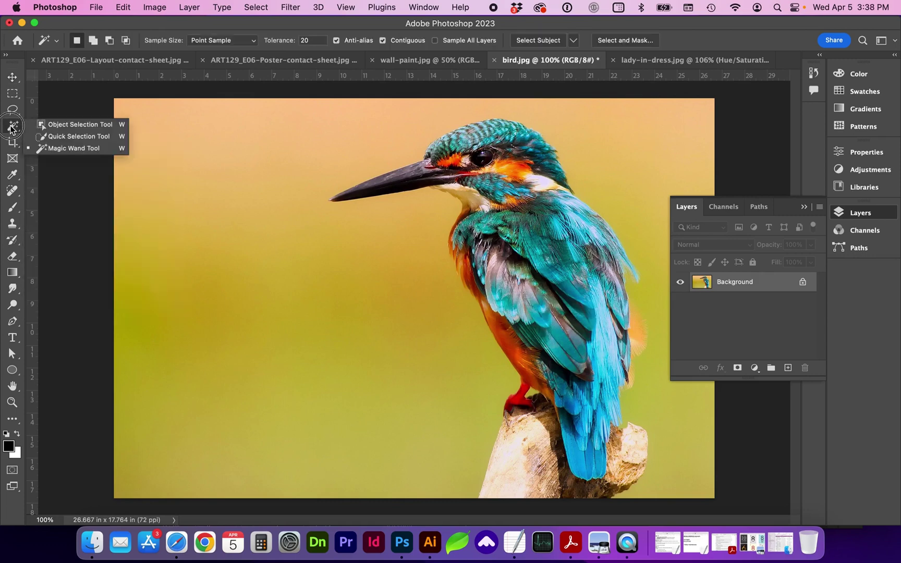
pyautogui.click(71, 137)
pyautogui.press('[')
pyautogui.press('[')
pyautogui.press('[')
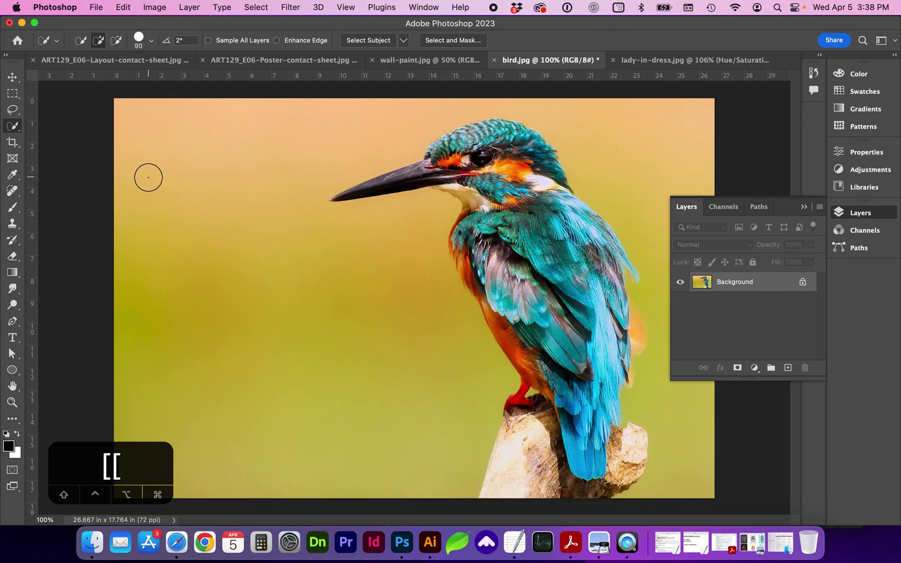
pyautogui.press(']')
pyautogui.press(']')
pyautogui.press(']')
pyautogui.press('[')
pyautogui.press('[')
pyautogui.press('[')
pyautogui.press('[')
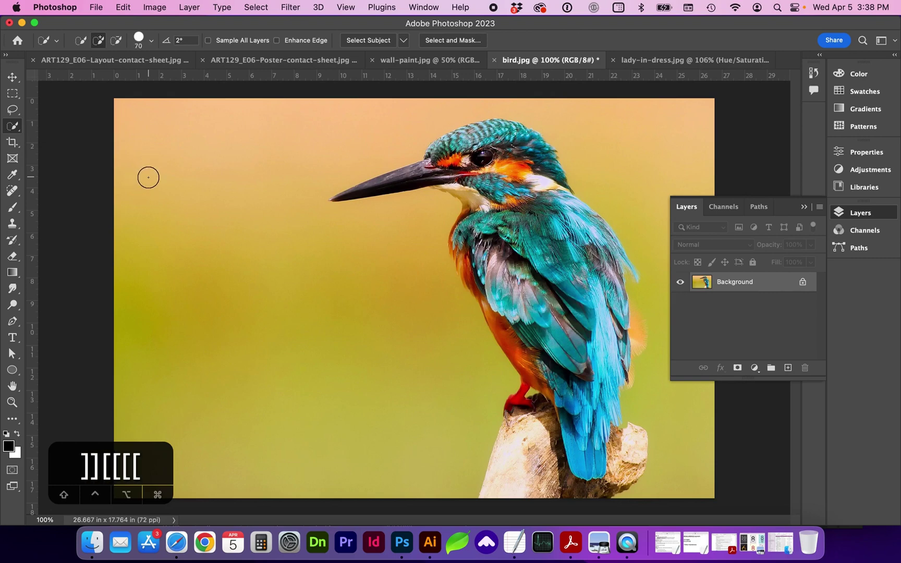
pyautogui.press('[')
pyautogui.press('[')
pyautogui.press('[')
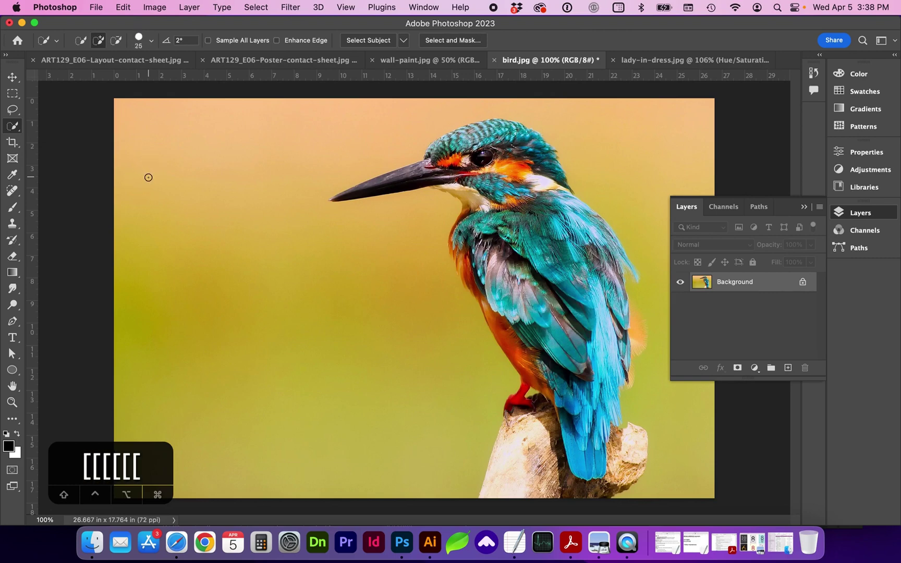
pyautogui.press(']')
pyautogui.press(']')
pyautogui.press(']')
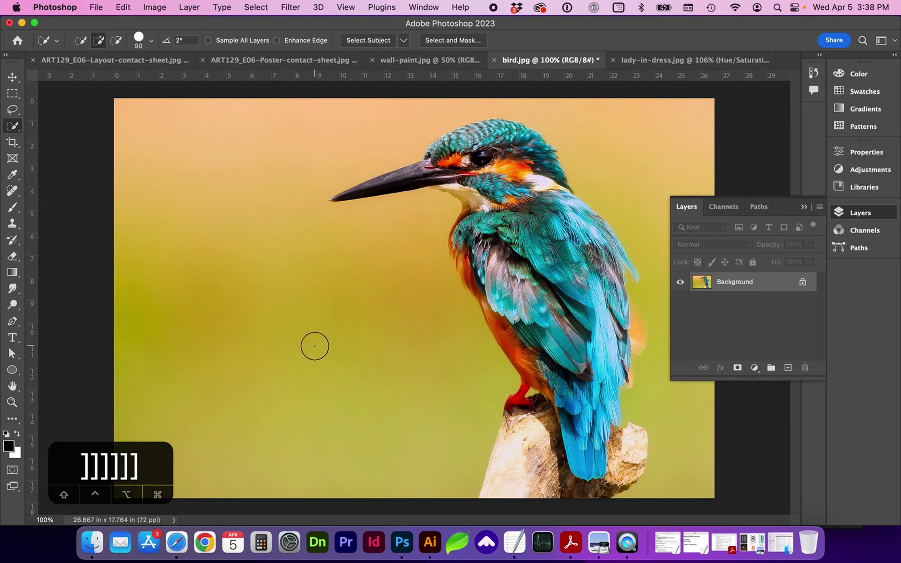
# - Try selecting the background around the bird with Quick Selection, subtracting and re-adding the area behind the bird's head
pyautogui.moveTo(315, 346)
pyautogui.mouseDown()
pyautogui.moveTo(301, 394)
pyautogui.moveTo(327, 363)
pyautogui.moveTo(289, 303)
pyautogui.moveTo(254, 283)
pyautogui.moveTo(231, 238)
pyautogui.mouseUp()
pyautogui.moveTo(577, 123)
pyautogui.mouseDown()
pyautogui.moveTo(562, 113)
pyautogui.moveTo(631, 139)
pyautogui.mouseUp()
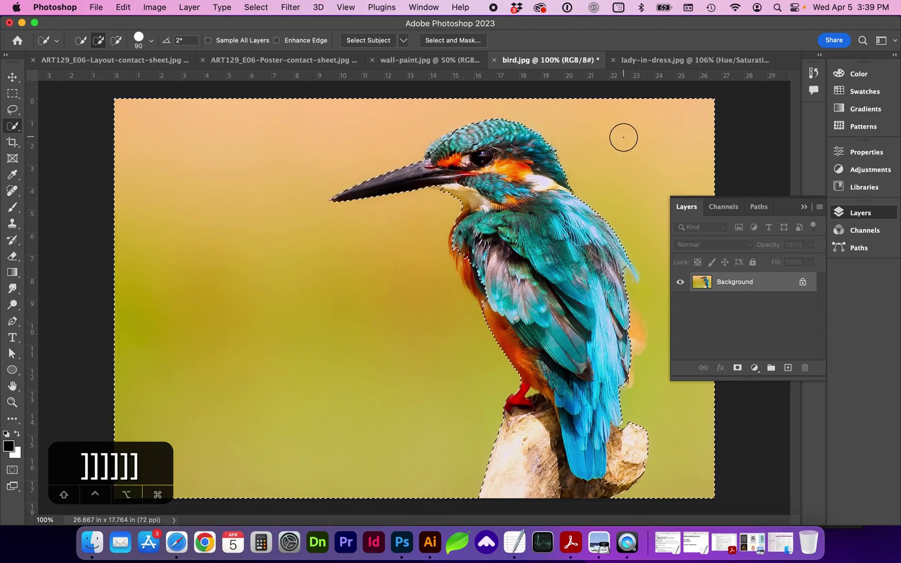
pyautogui.press('alt')
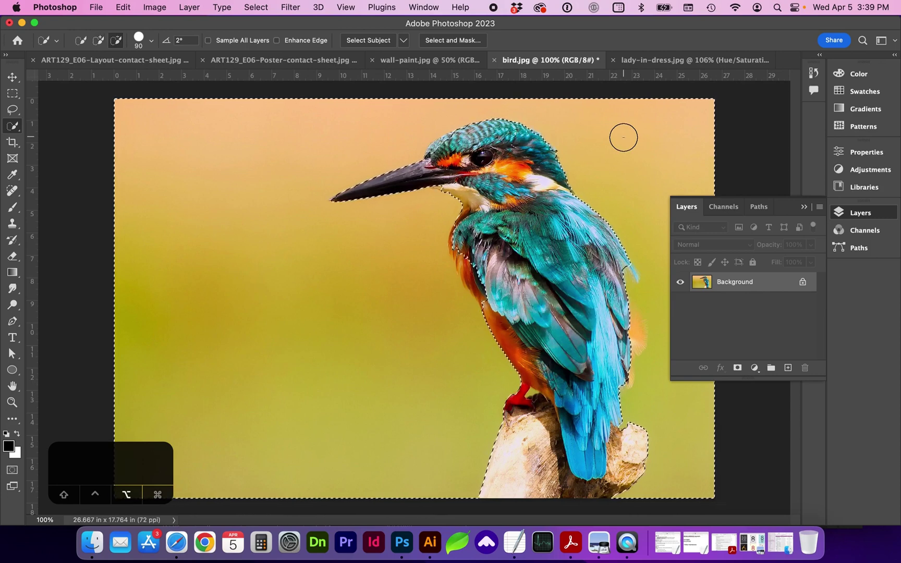
pyautogui.keyDown('alt'); pyautogui.click(567, 151); pyautogui.keyUp('alt')
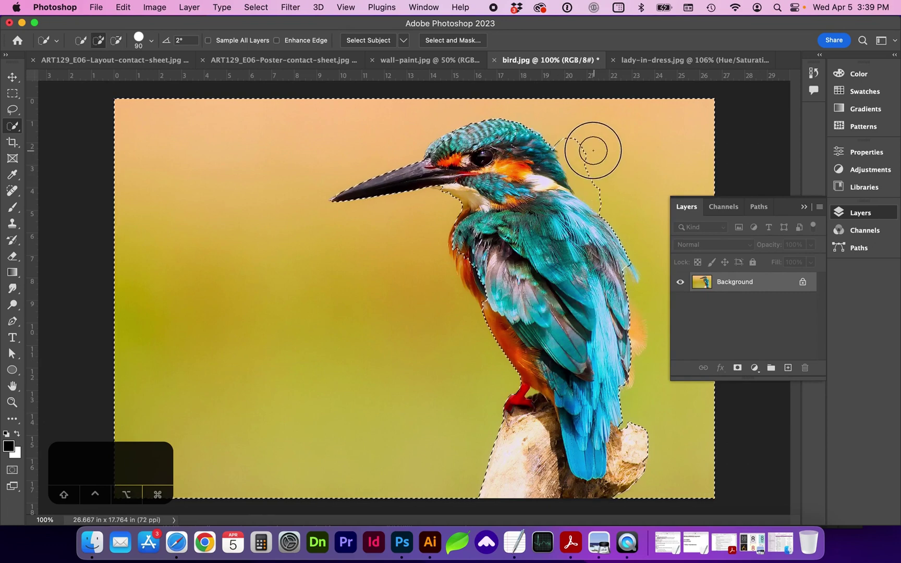
pyautogui.moveTo(590, 159)
pyautogui.mouseDown()
pyautogui.moveTo(593, 173)
pyautogui.moveTo(576, 144)
pyautogui.moveTo(578, 162)
pyautogui.mouseUp()
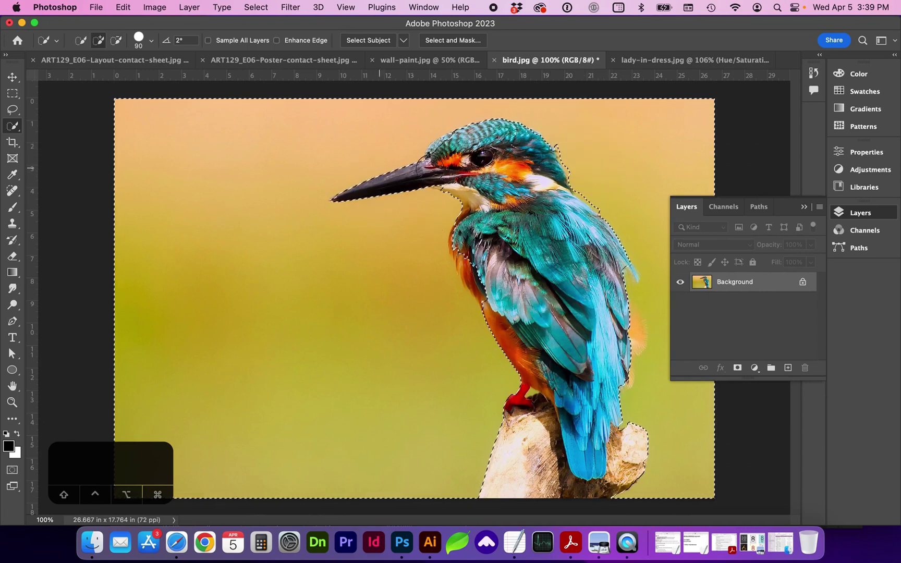
pyautogui.press('z')
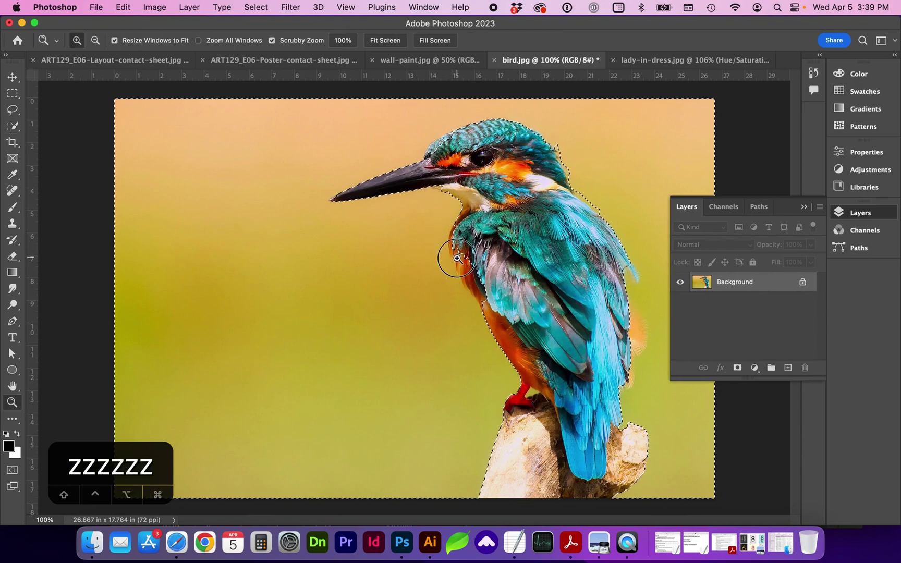
pyautogui.moveTo(455, 255)
pyautogui.mouseDown()
pyautogui.moveTo(523, 312)
pyautogui.moveTo(479, 293)
pyautogui.mouseUp()
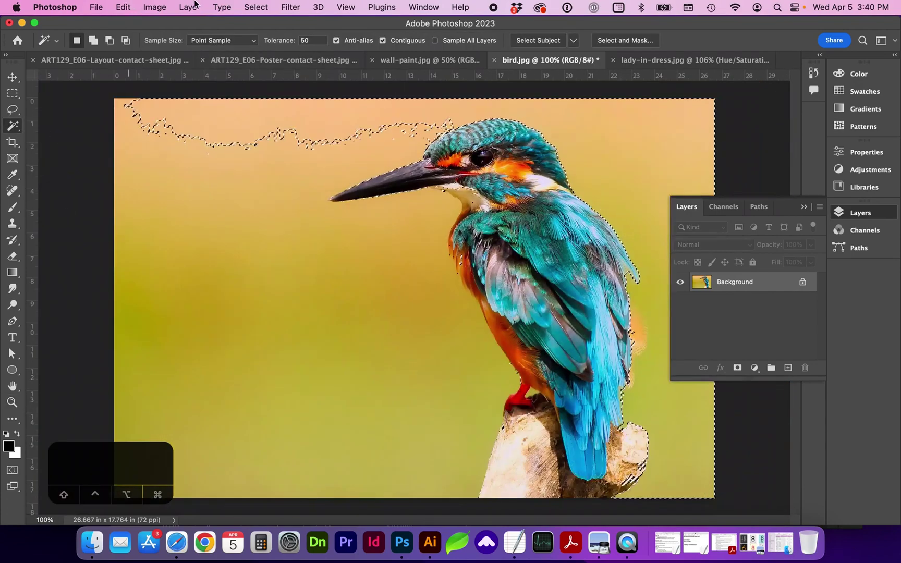
# - Clear the current selection and select the bird and log automatically with Select Subject
pyautogui.click(260, 7)
pyautogui.click(266, 35)
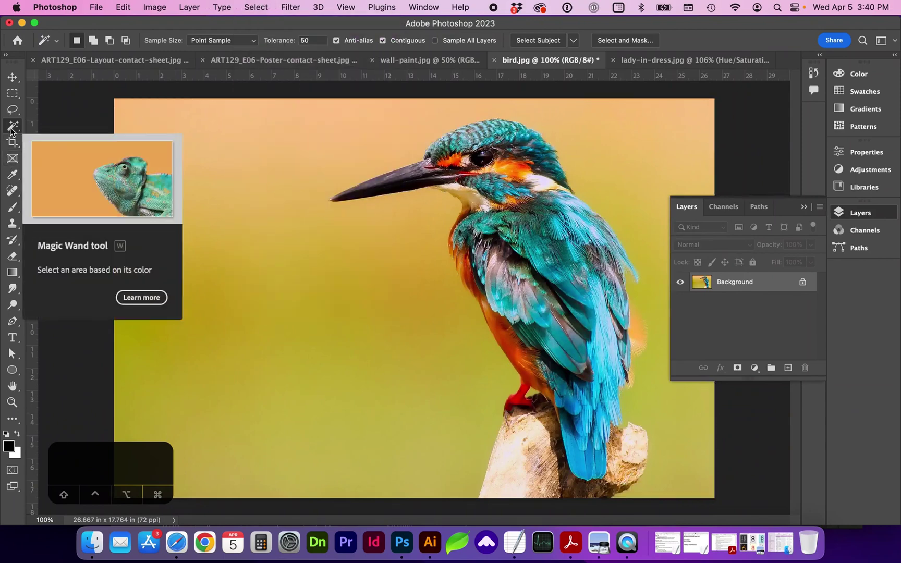
pyautogui.press('w')
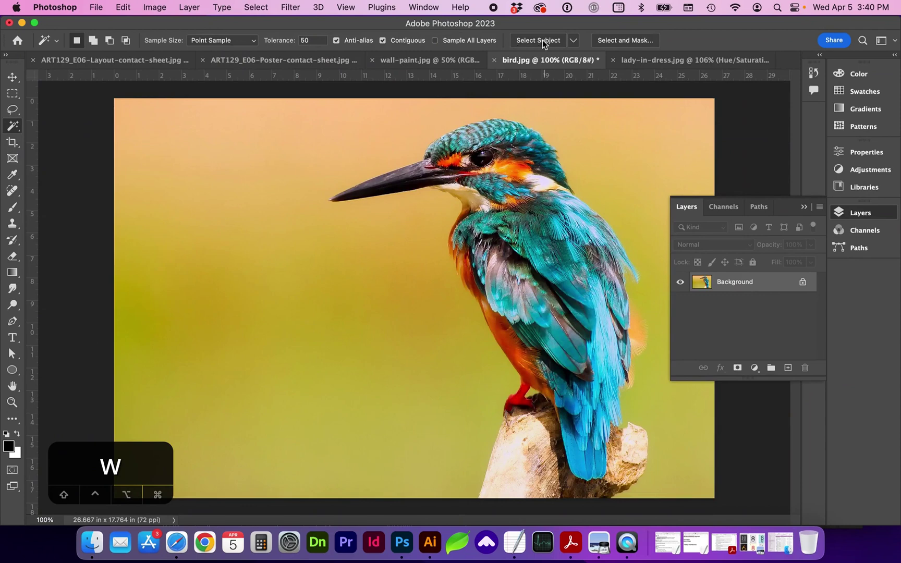
pyautogui.click(252, 8)
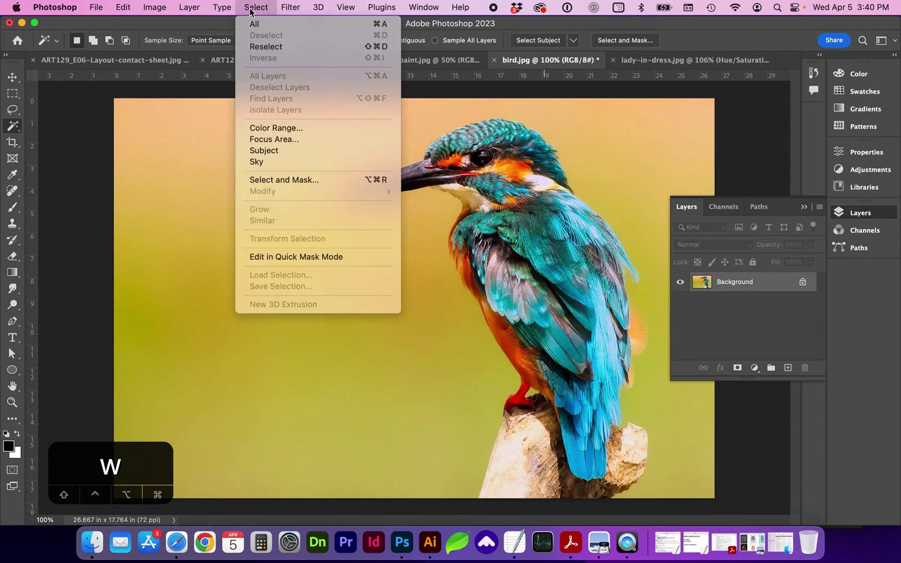
pyautogui.click(278, 152)
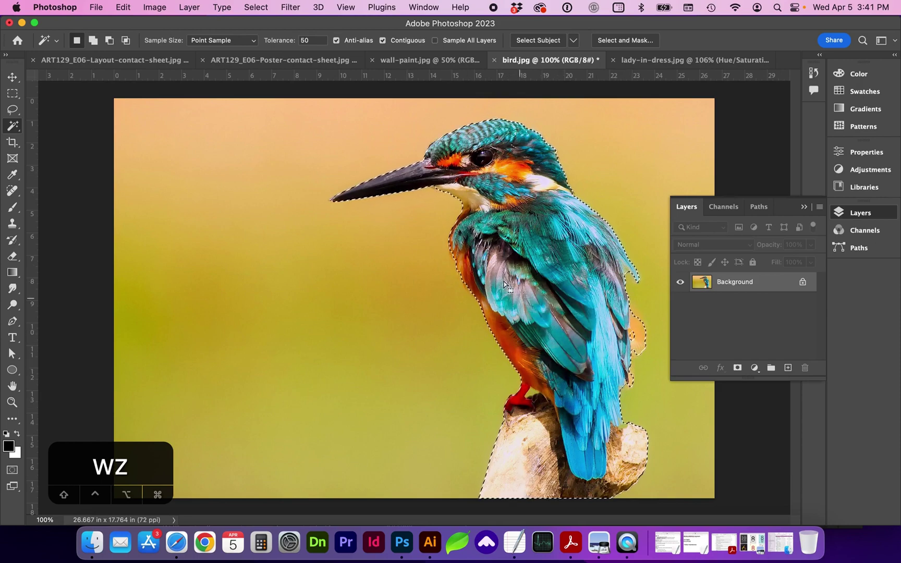
# - Subtract the background gap between the bird's red leg and belly from the selection, using Quick Selection with a size 10 brush
pyautogui.press('z')
pyautogui.moveTo(503, 281); pyautogui.dragTo(512, 308)
pyautogui.scroll(-1, 500, 305)
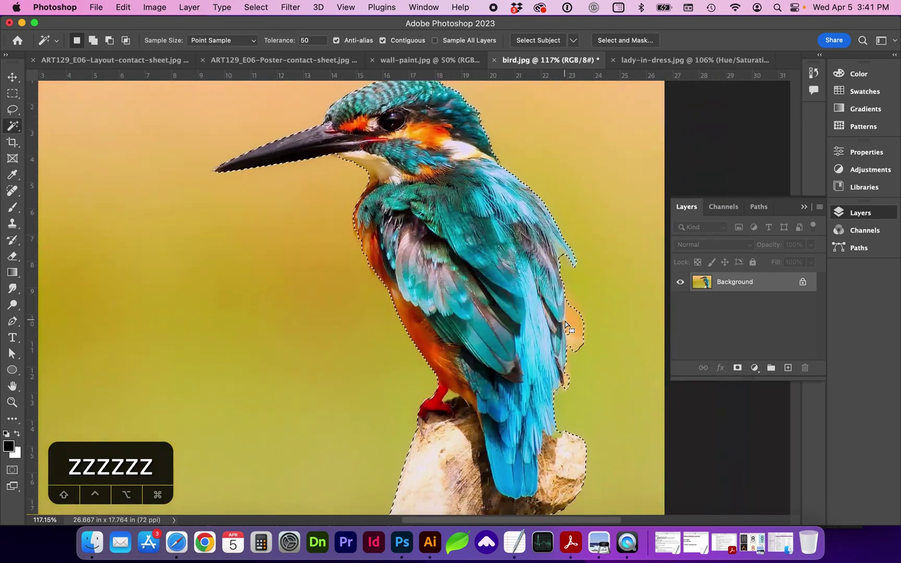
pyautogui.click(13, 126)
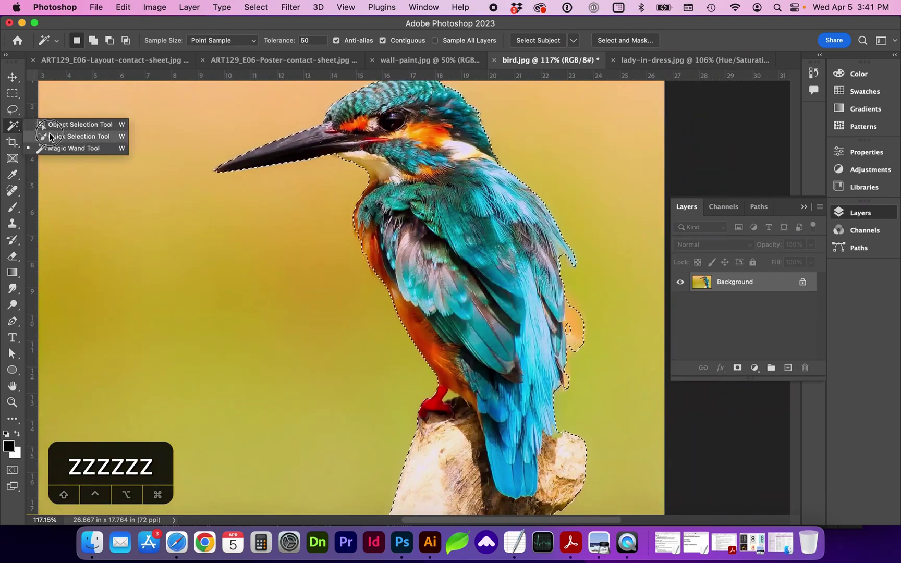
pyautogui.click(83, 136)
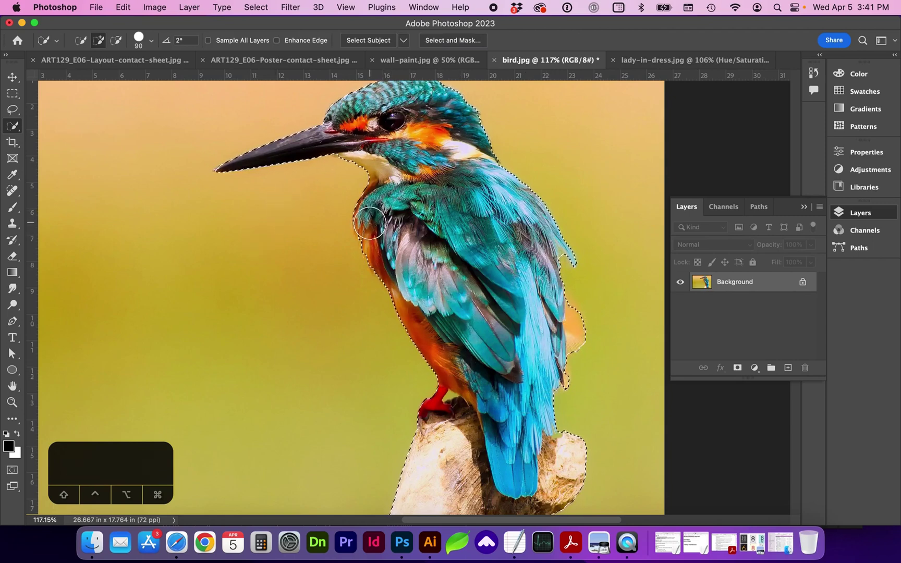
pyautogui.scroll(-3, 446, 285)
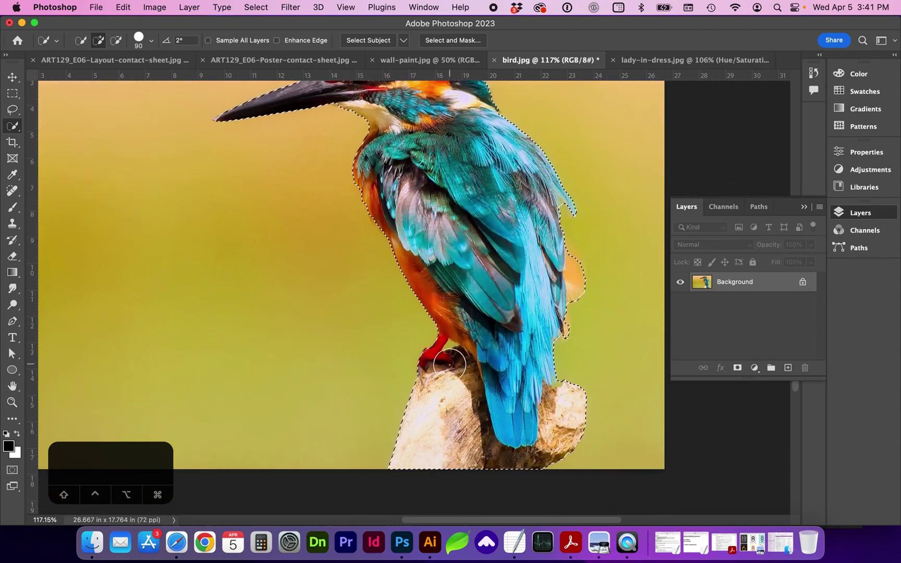
pyautogui.press('[')
pyautogui.press('[')
pyautogui.press('[')
pyautogui.press('[')
pyautogui.press('[')
pyautogui.press('[')
pyautogui.press('[')
pyautogui.press('[')
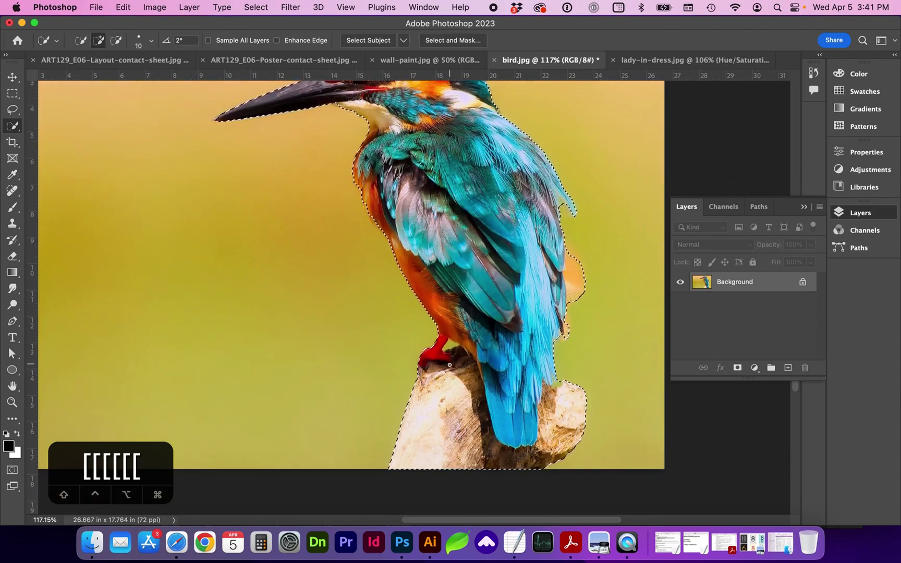
pyautogui.press('super+equal')
pyautogui.press('super+equal')
pyautogui.hscroll(3, 443, 360)
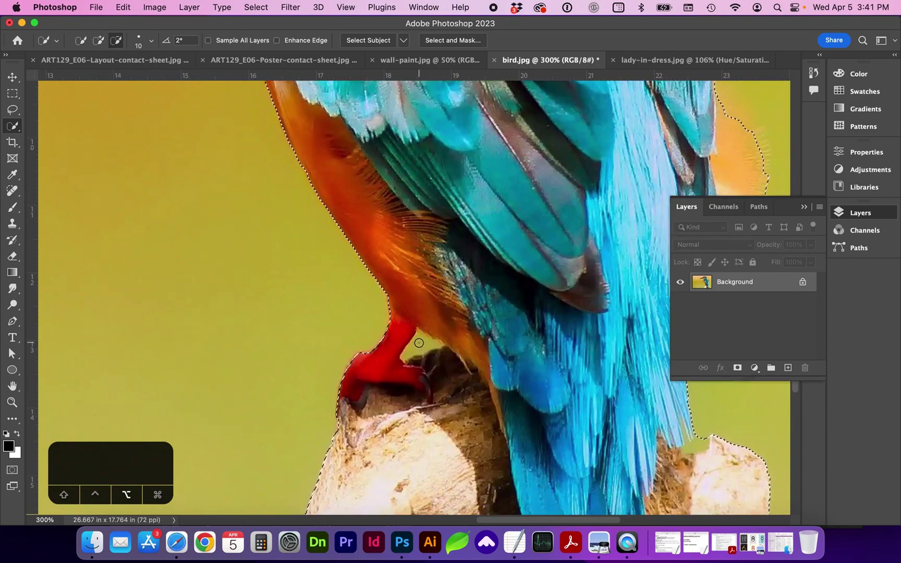
pyautogui.keyDown('alt'); pyautogui.click(419, 343); pyautogui.keyUp('alt')
# - Clean up the selection at the background notch between the tail feathers and the log
pyautogui.hscroll(3, 417, 375)
pyautogui.scroll(-1, 417, 376)
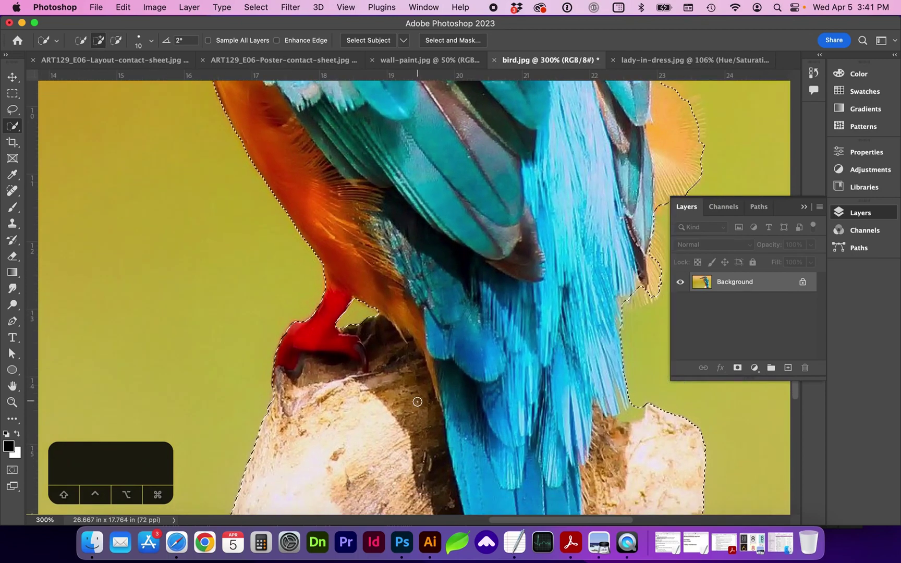
pyautogui.scroll(-1, 417, 402)
pyautogui.moveTo(627, 395); pyautogui.dragTo(622, 411)
pyautogui.press('super+0')
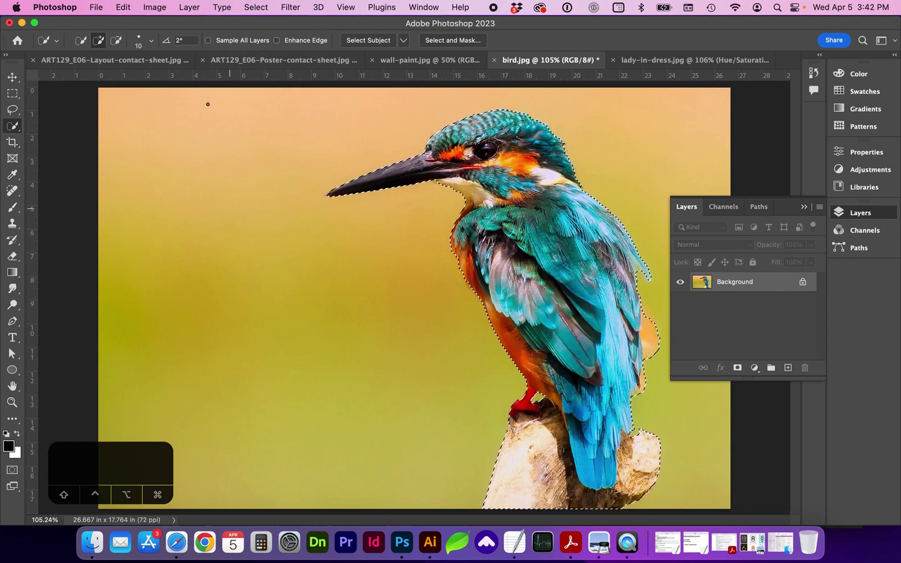
# - Invert the selection and add a Hue/Saturation adjustment layer that affects only the background
pyautogui.click(251, 8)
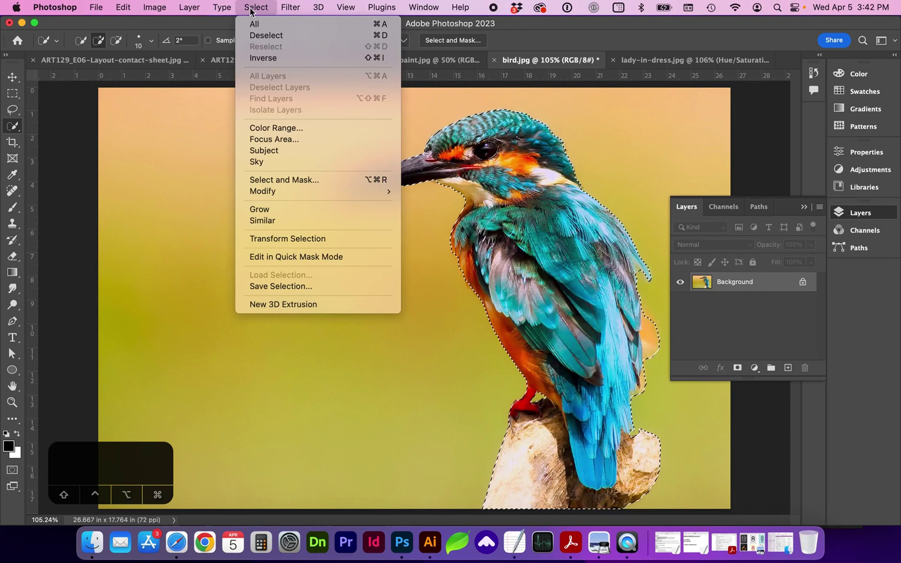
pyautogui.click(263, 58)
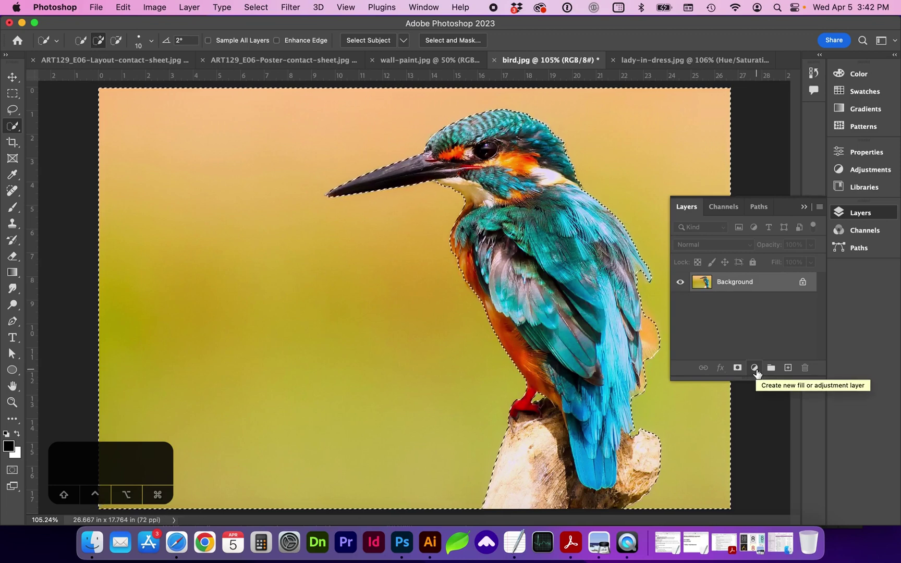
pyautogui.click(754, 368)
pyautogui.click(756, 370)
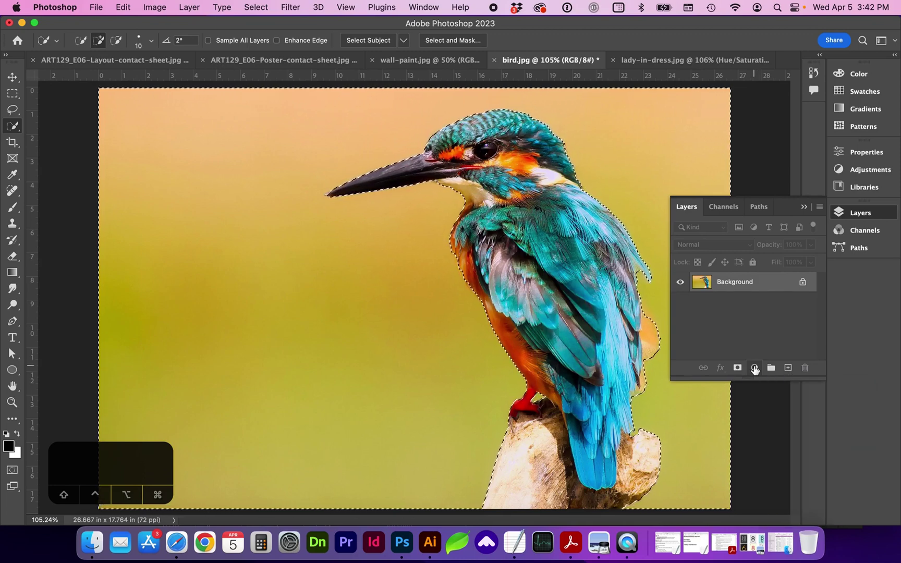
pyautogui.click(754, 369)
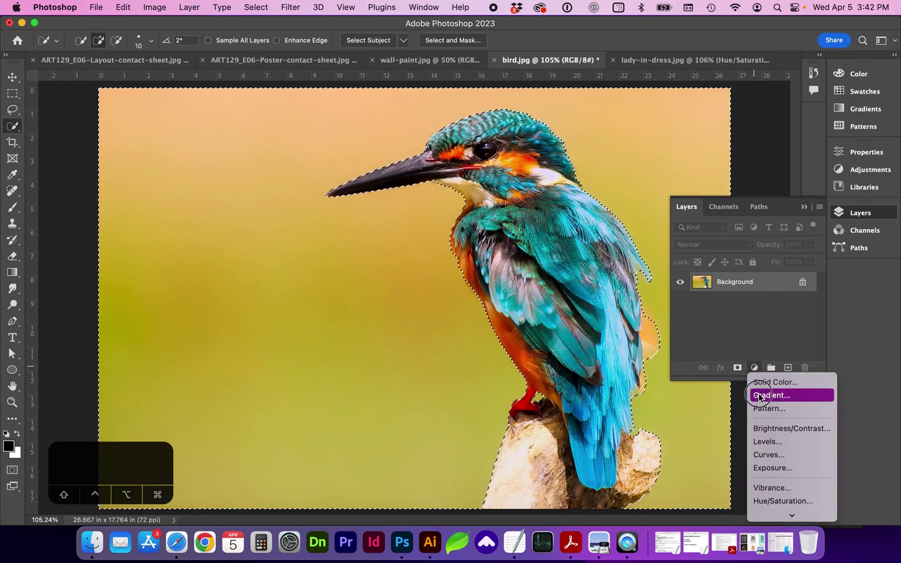
pyautogui.click(767, 428)
pyautogui.moveTo(776, 515)
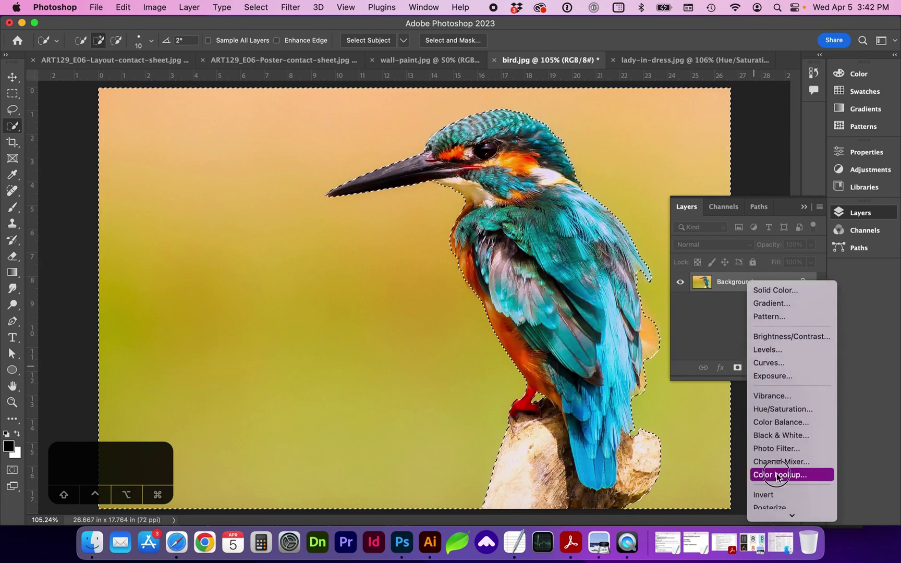
pyautogui.click(786, 411)
pyautogui.click(845, 215)
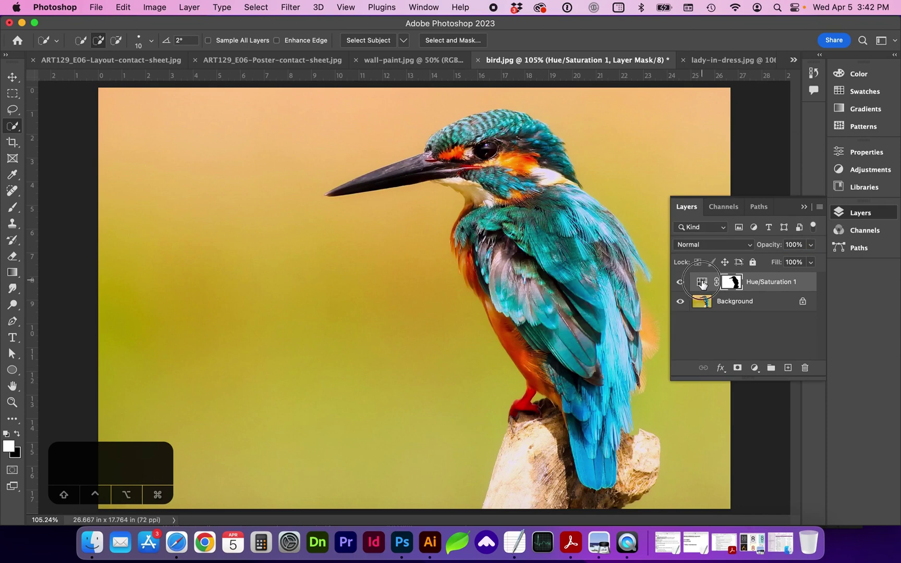
# - Recolour the background by shifting the Hue of the Hue/Saturation adjustment, trying -34 for red and a high positive value for green
pyautogui.doubleClick(702, 282)
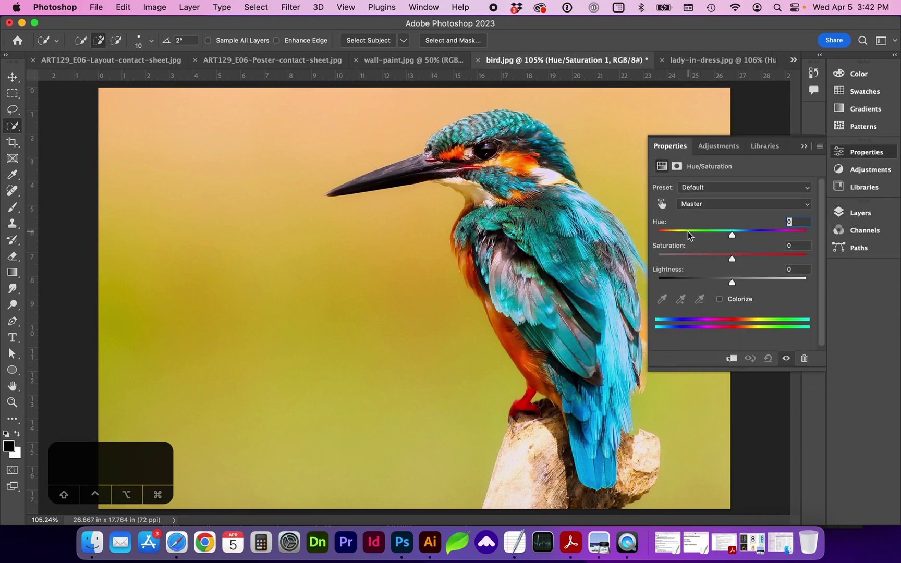
pyautogui.moveTo(688, 235); pyautogui.dragTo(708, 234)
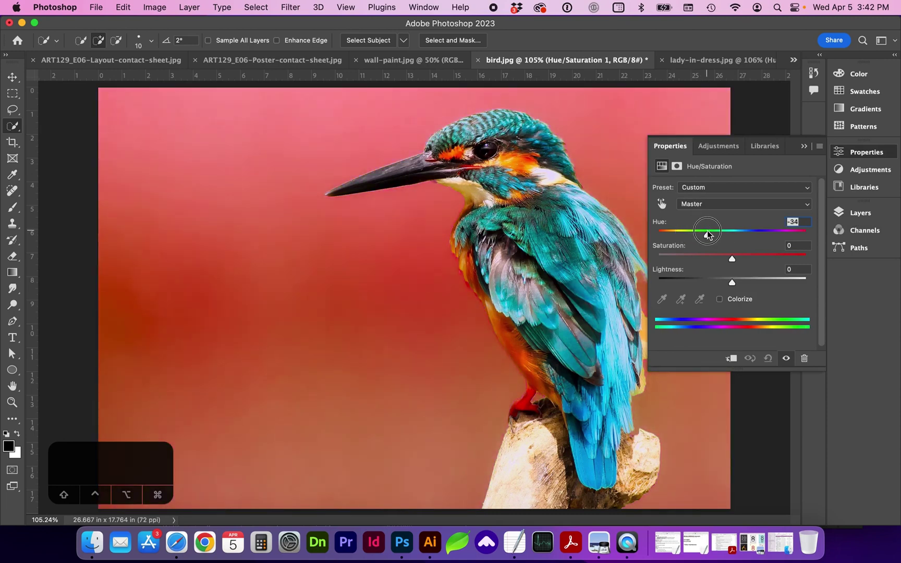
pyautogui.moveTo(709, 236); pyautogui.dragTo(787, 232)
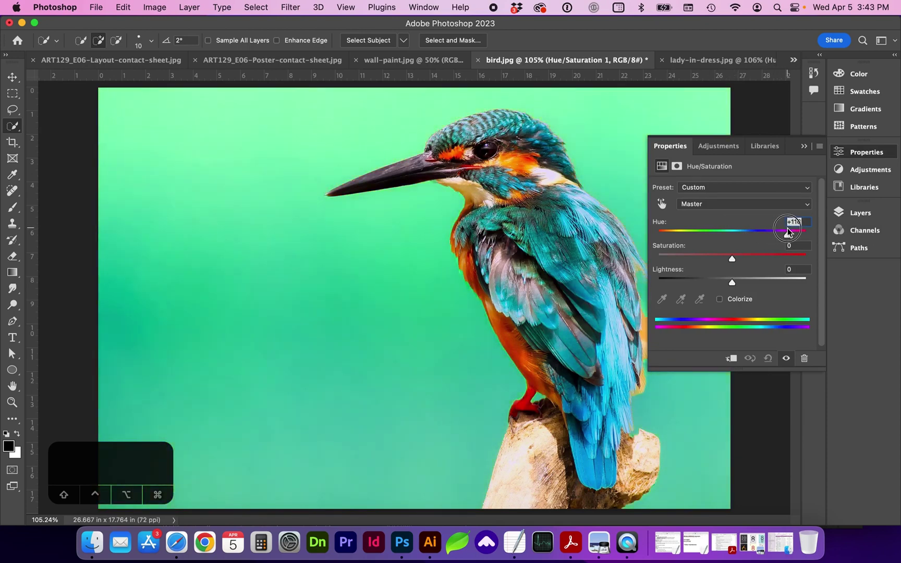
pyautogui.moveTo(734, 262); pyautogui.dragTo(712, 234)
pyautogui.click(715, 233)
pyautogui.click(731, 256)
# - Hide the Hue/Saturation adjustment layer to view the original background colours
pyautogui.press('F7')
pyautogui.click(681, 283)
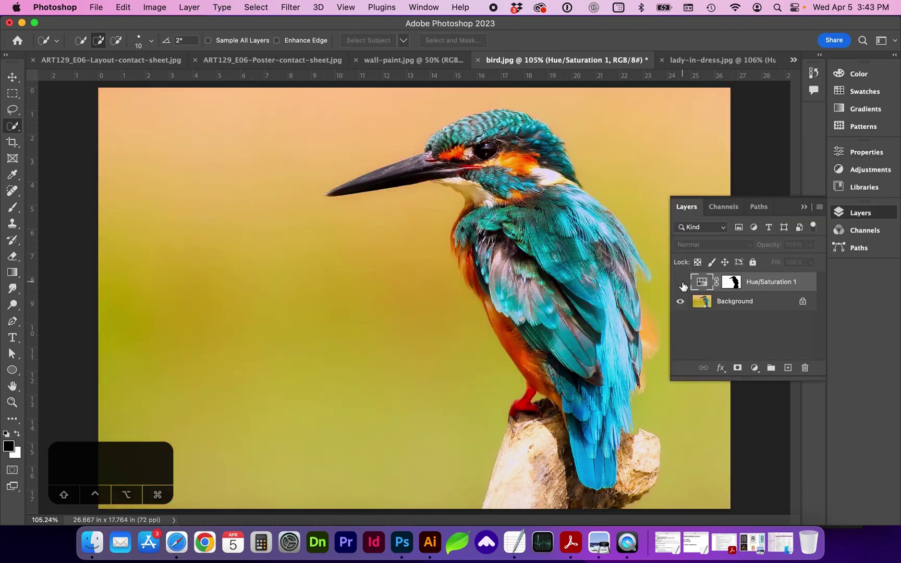
# - Toggle the visibility of the Hue/Saturation adjustment layer to compare the background colours, ending with the layer shown
pyautogui.click(681, 283)
pyautogui.click(681, 283)
pyautogui.click(681, 283)
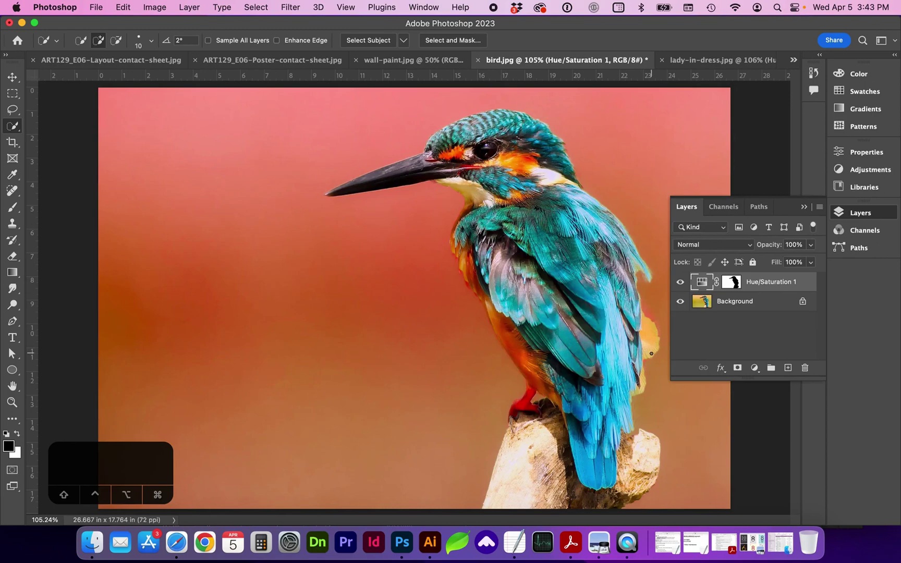
# - Activate the Brush tool and target the mask of the Hue/Saturation layer for retouching around the bird's wing
pyautogui.scroll(5, 650, 340)
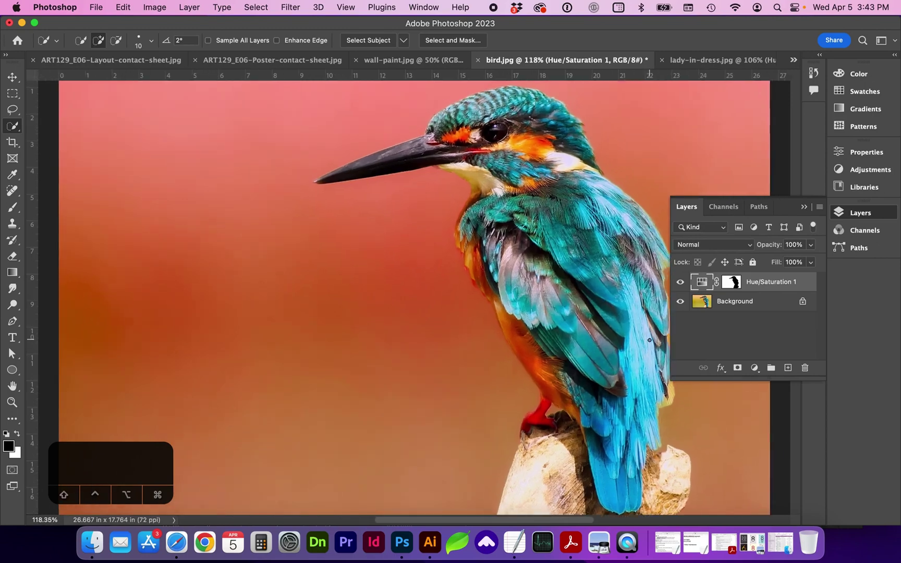
pyautogui.scroll(-2, 633, 332)
pyautogui.hscroll(-2, 633, 332)
pyautogui.press('b')
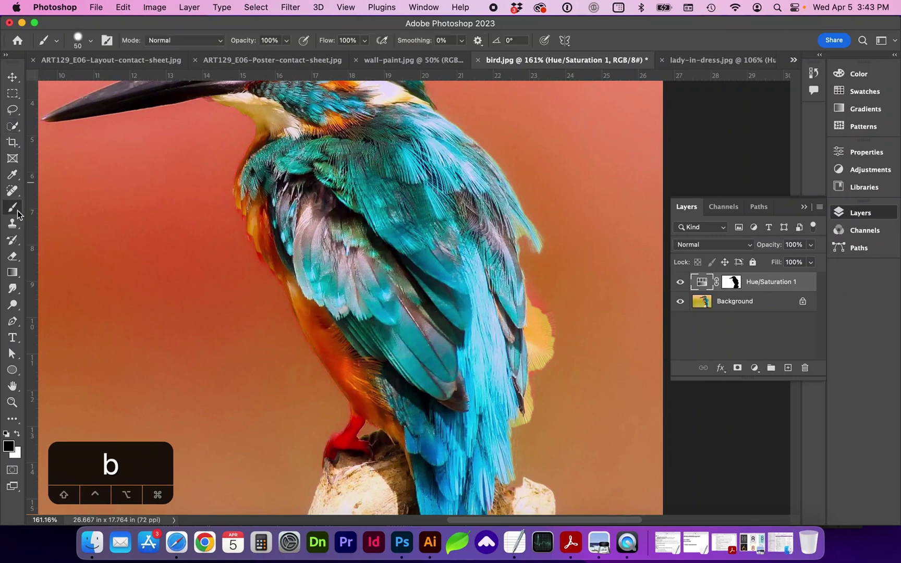
pyautogui.click(731, 284)
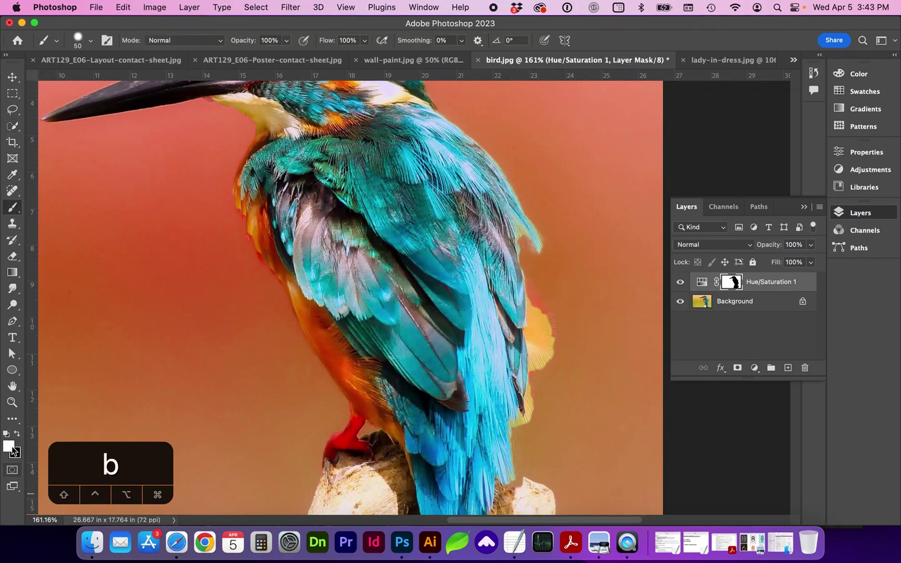
# - Try painting white on the mask over the yellow fringe beside the wing and undo the stroke
pyautogui.moveTo(496, 304)
pyautogui.mouseDown()
pyautogui.moveTo(527, 304)
pyautogui.moveTo(545, 354)
pyautogui.moveTo(519, 317)
pyautogui.moveTo(533, 342)
pyautogui.mouseUp()
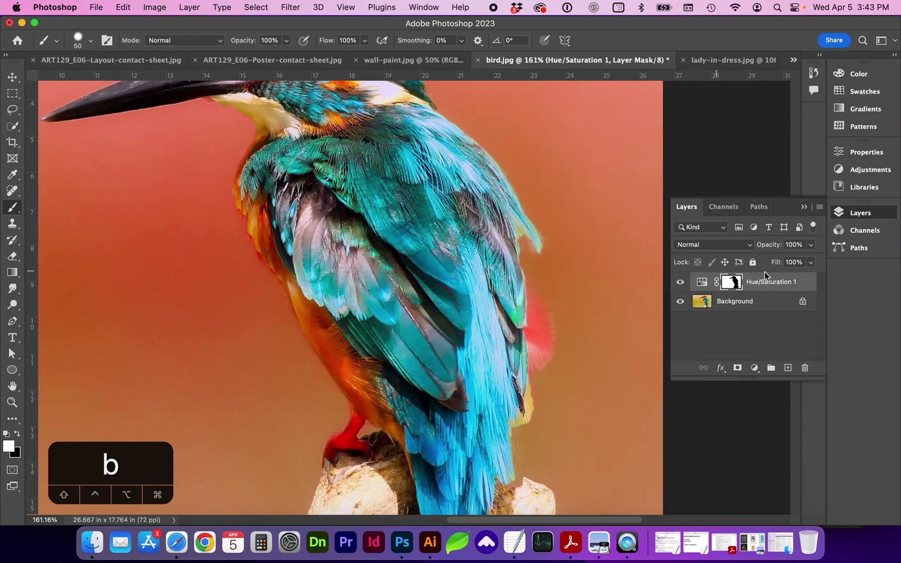
pyautogui.press('super+z')
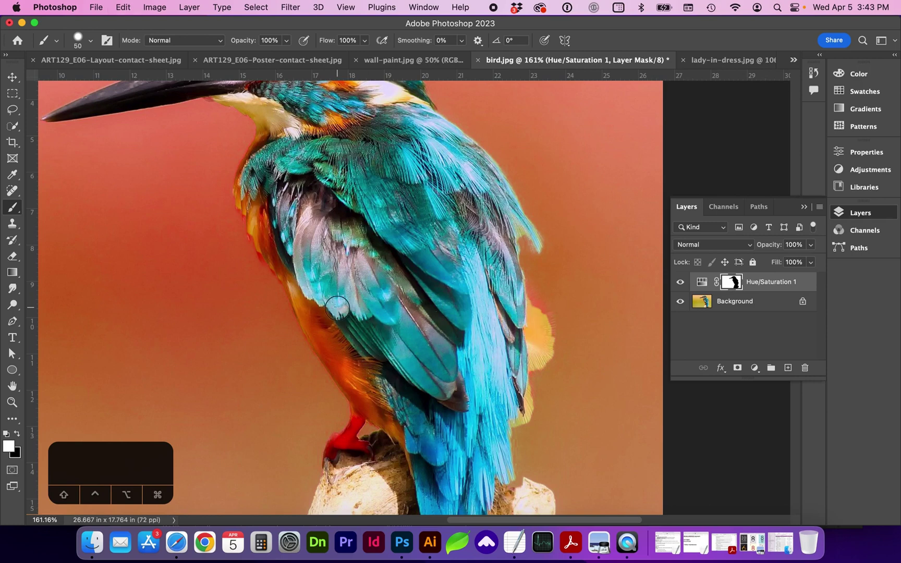
# - Switch the foreground colour to black and set the brush to 20% hardness and a size of about 60 px
pyautogui.press('x')
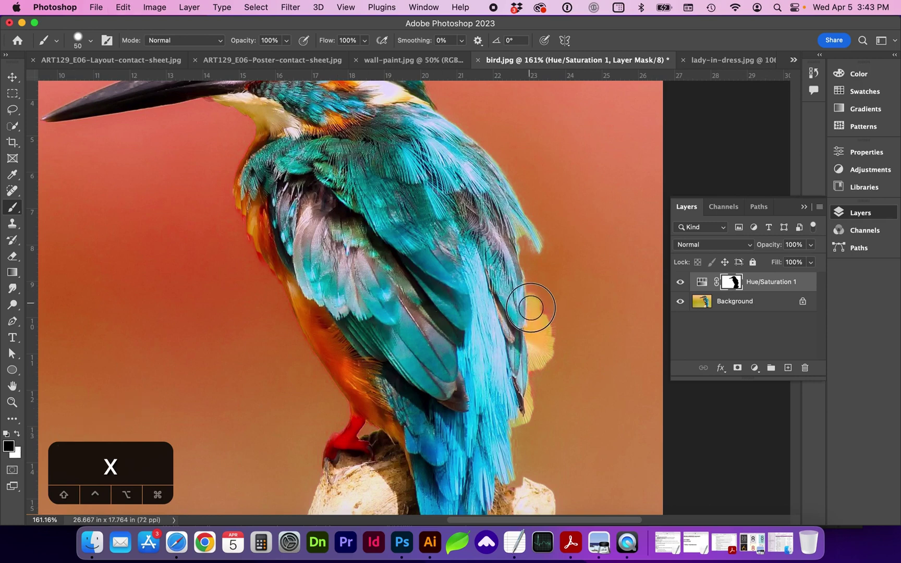
pyautogui.click(91, 42)
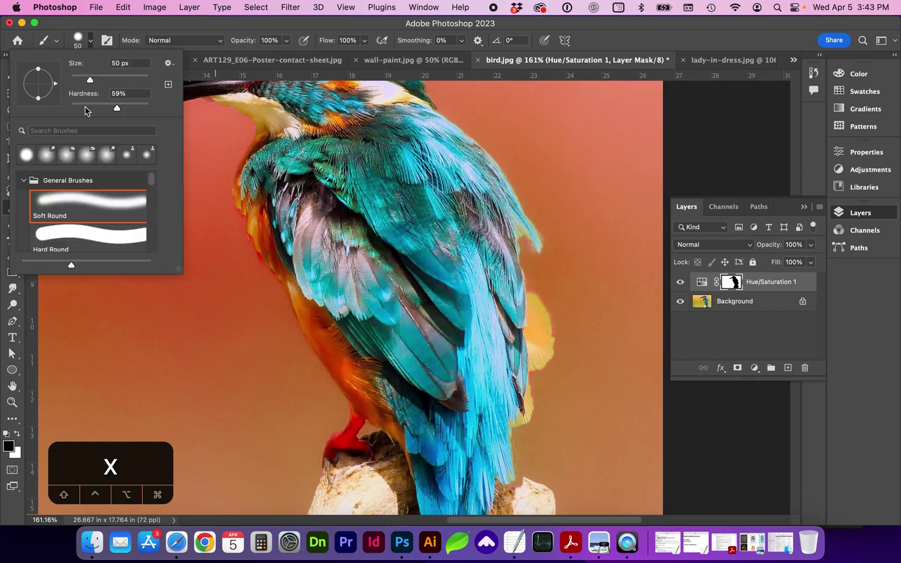
pyautogui.moveTo(117, 108)
pyautogui.mouseDown()
pyautogui.moveTo(81, 112)
pyautogui.moveTo(117, 80)
pyautogui.moveTo(108, 80)
pyautogui.mouseUp()
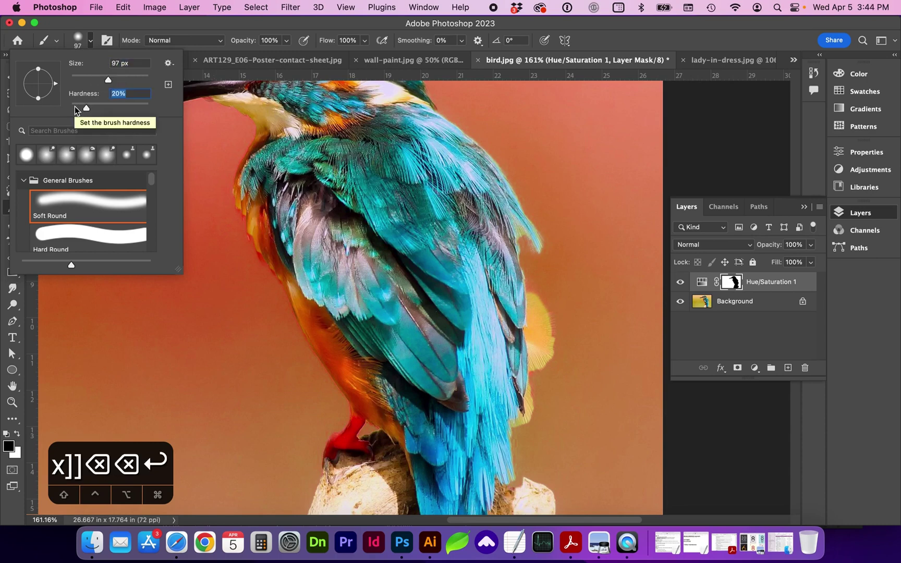
pyautogui.click(154, 47)
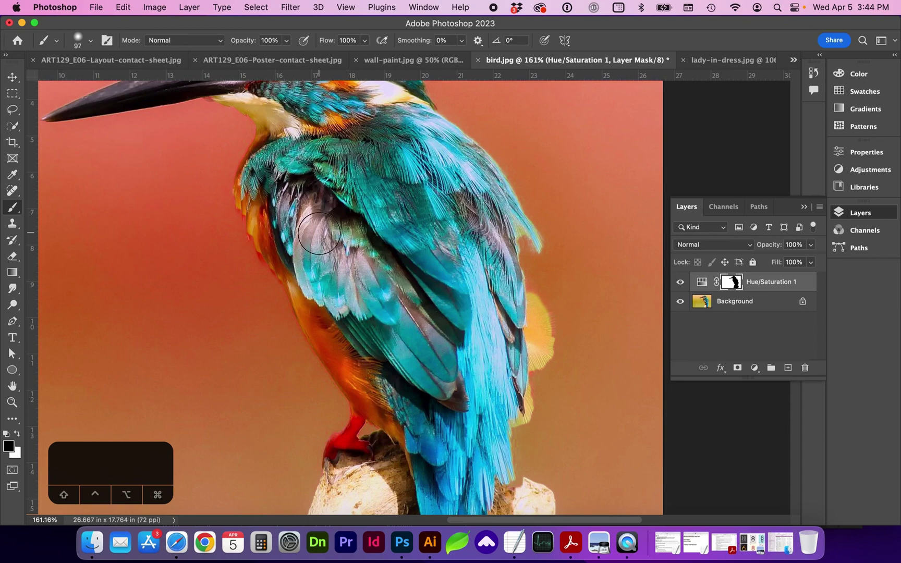
pyautogui.press('[')
pyautogui.press('[')
pyautogui.press('[')
pyautogui.press('[')
pyautogui.press('[')
pyautogui.press('[')
pyautogui.press(']')
pyautogui.press(']')
pyautogui.press(']')
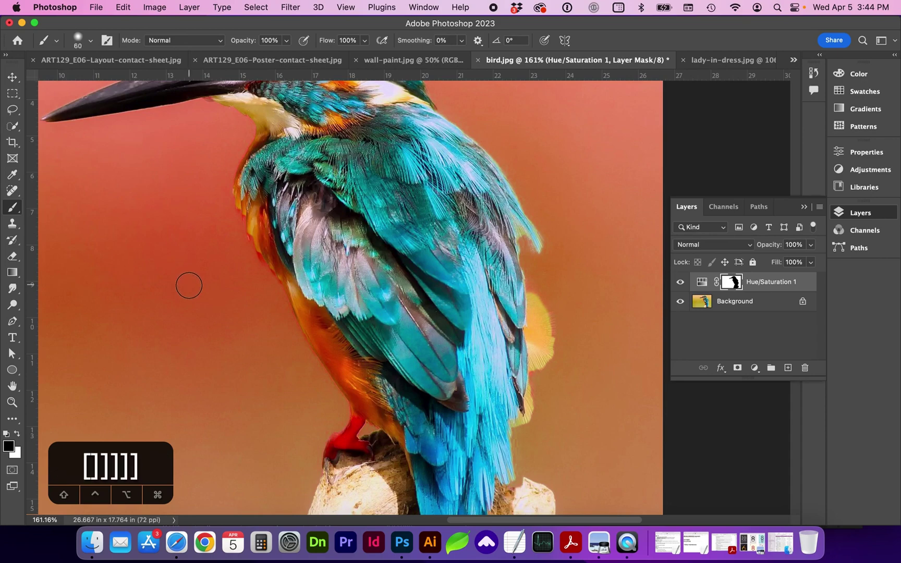
# - Paint black on the mask with a 15 px brush over the upper edge of the yellow fringe beside the wing
pyautogui.press('z')
pyautogui.moveTo(551, 303)
pyautogui.mouseDown()
pyautogui.moveTo(609, 331)
pyautogui.moveTo(669, 339)
pyautogui.mouseUp()
pyautogui.press('b')
pyautogui.press('[')
pyautogui.press('[')
pyautogui.press('[')
pyautogui.press('[')
pyautogui.press('[')
pyautogui.press('[')
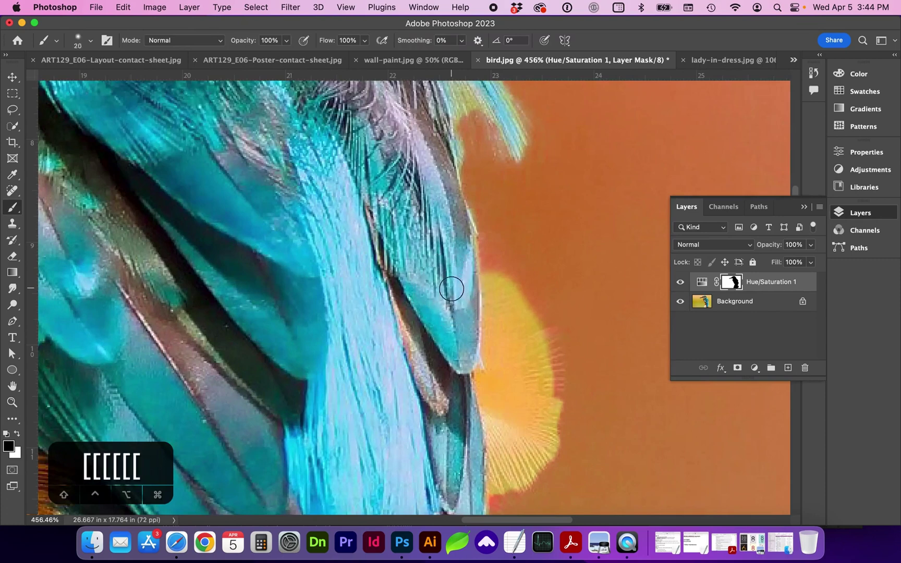
pyautogui.moveTo(476, 255)
pyautogui.mouseDown()
pyautogui.moveTo(478, 239)
pyautogui.moveTo(508, 287)
pyautogui.mouseUp()
# - Lower the brush opacity to 50% and paint the mask along the outer edge of the yellow fringe beside the wing and tail
pyautogui.click(286, 41)
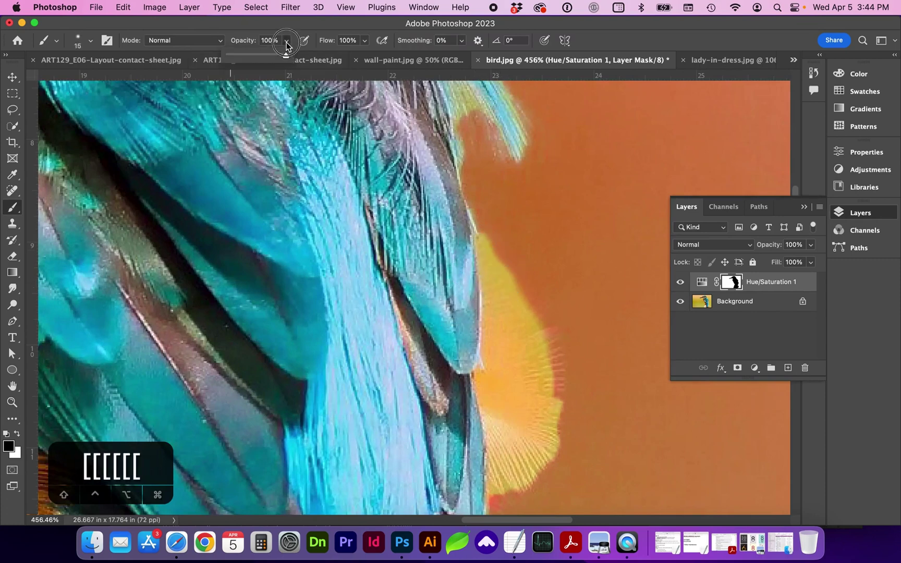
pyautogui.click(258, 55)
pyautogui.moveTo(548, 348)
pyautogui.mouseDown()
pyautogui.moveTo(547, 451)
pyautogui.moveTo(521, 481)
pyautogui.moveTo(488, 495)
pyautogui.mouseUp()
pyautogui.scroll(-3, 487, 495)
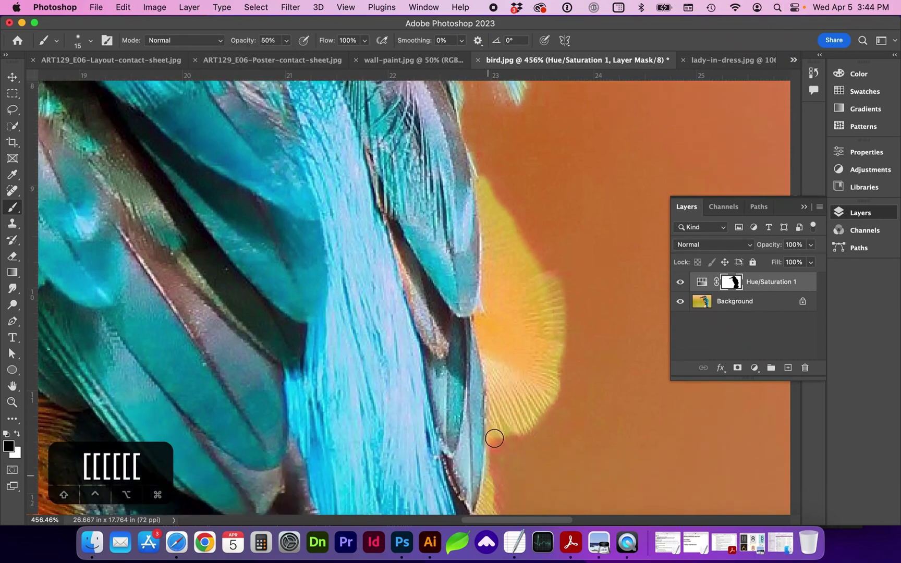
pyautogui.scroll(-5, 488, 496)
pyautogui.moveTo(506, 407)
pyautogui.mouseDown()
pyautogui.moveTo(503, 392)
pyautogui.moveTo(499, 440)
pyautogui.mouseUp()
pyautogui.scroll(5, 499, 412)
pyautogui.moveTo(562, 265)
pyautogui.mouseDown()
pyautogui.moveTo(525, 222)
pyautogui.moveTo(516, 225)
pyautogui.moveTo(481, 174)
pyautogui.moveTo(488, 174)
pyautogui.mouseUp()
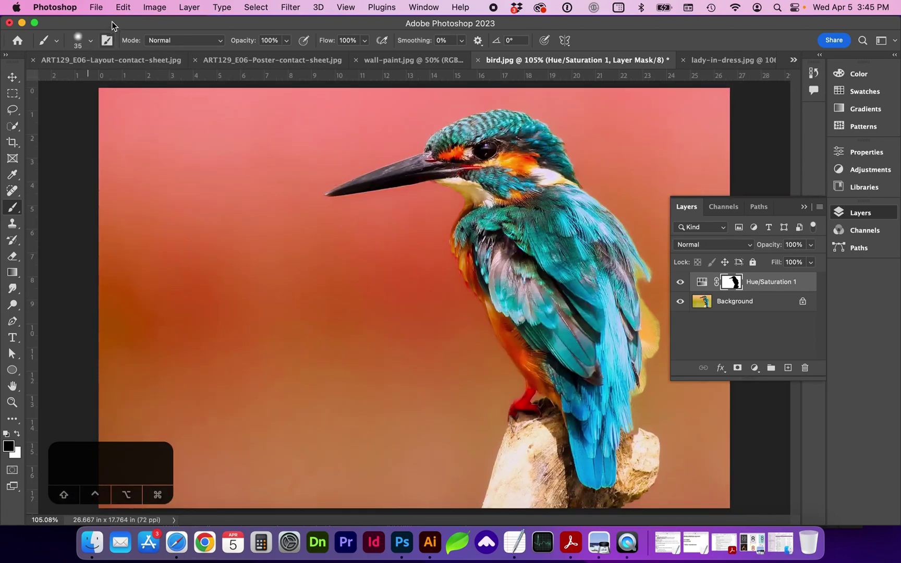
# - Save the layered document as bird.psd in Photoshop format in the Making Selections folder
pyautogui.click(96, 7)
pyautogui.click(114, 133)
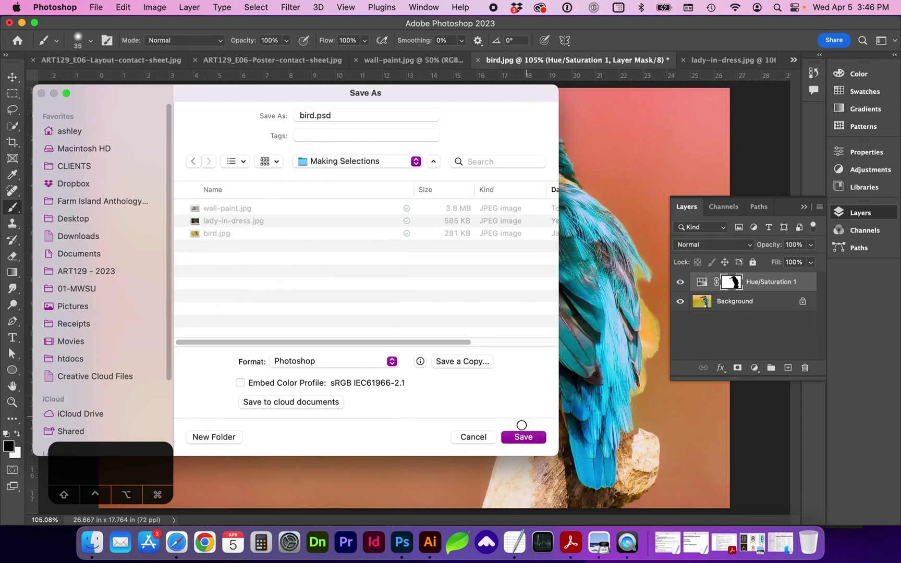
pyautogui.click(522, 437)
pyautogui.click(436, 195)
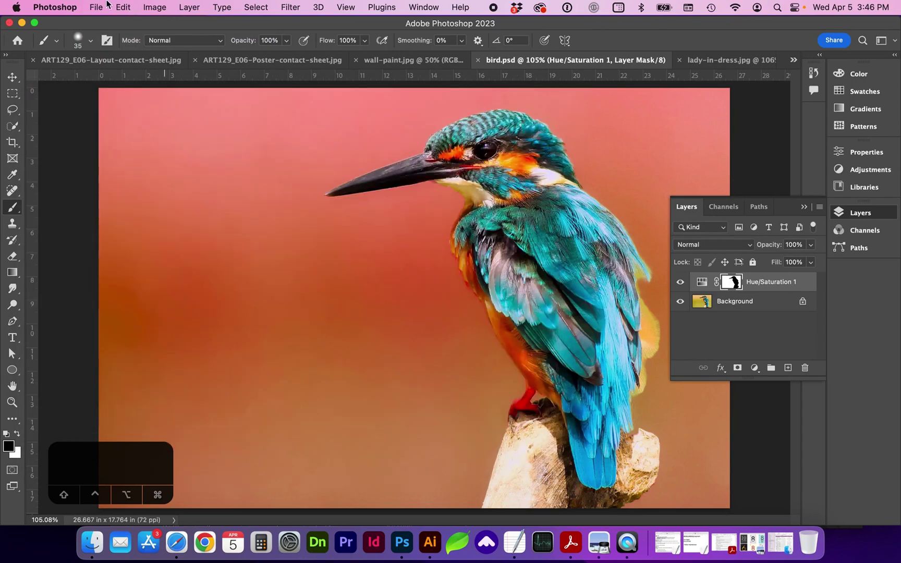
# - Save a JPEG copy named bird-edit.jpg at Maximum quality 12 in the Making Selections folder
pyautogui.click(96, 8)
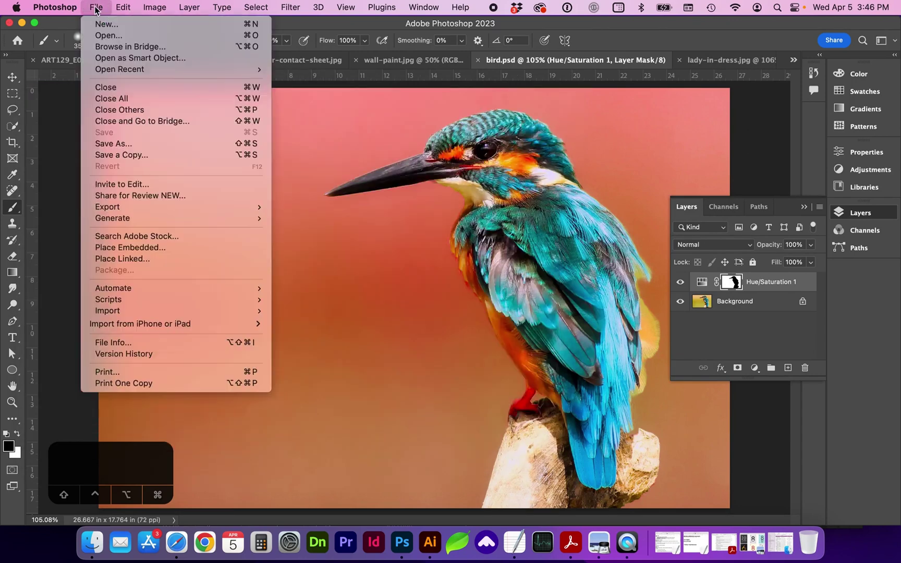
pyautogui.click(112, 156)
pyautogui.click(299, 309)
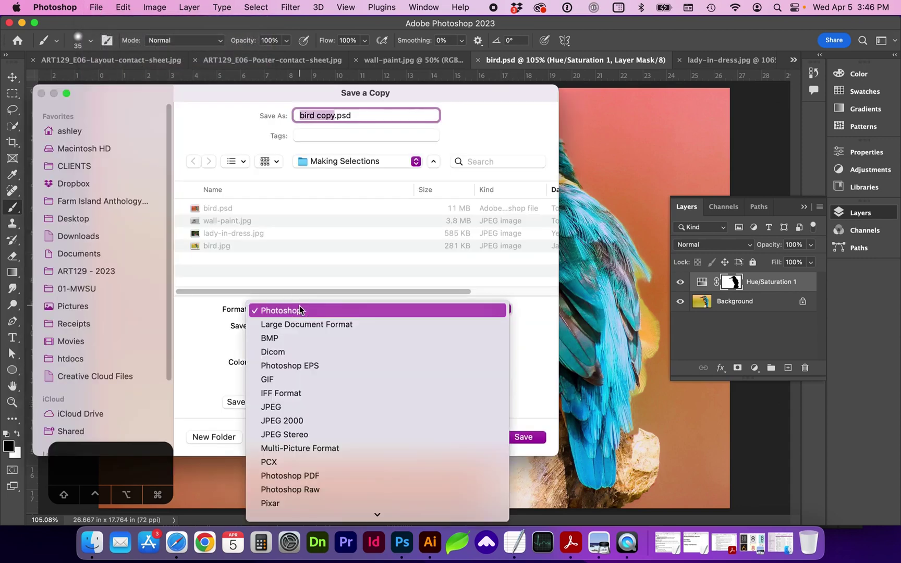
pyautogui.click(286, 407)
pyautogui.press('BackSpace')
pyautogui.press('BackSpace')
pyautogui.write('-edit.jpg')
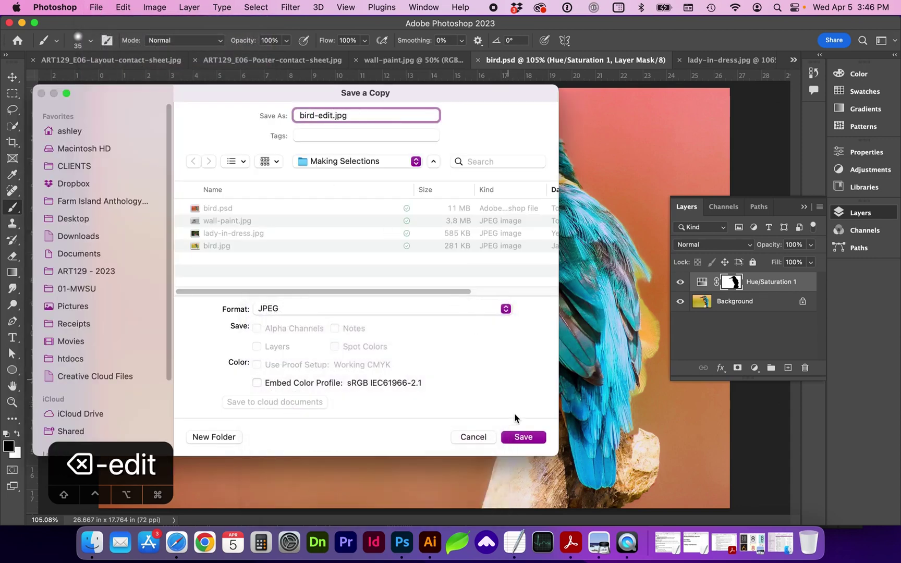
pyautogui.click(522, 436)
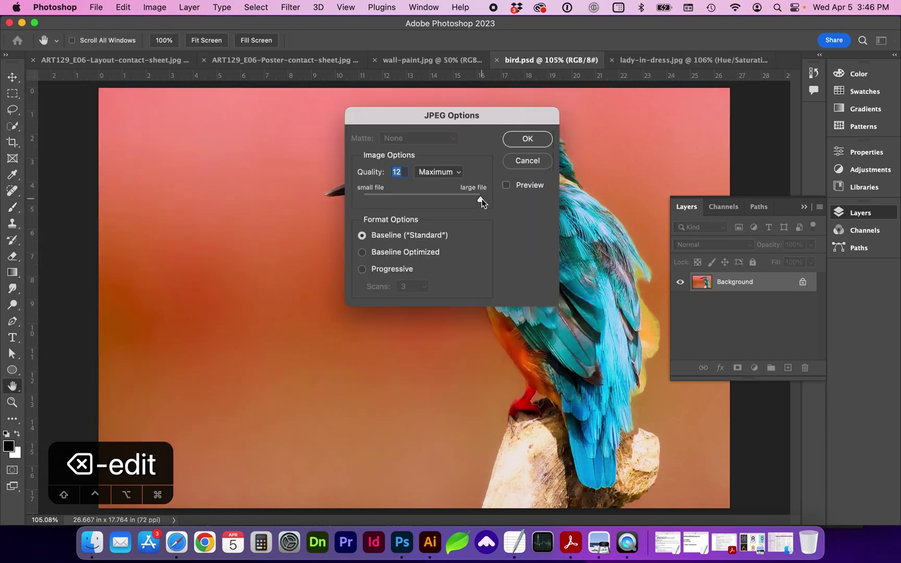
pyautogui.click(527, 139)
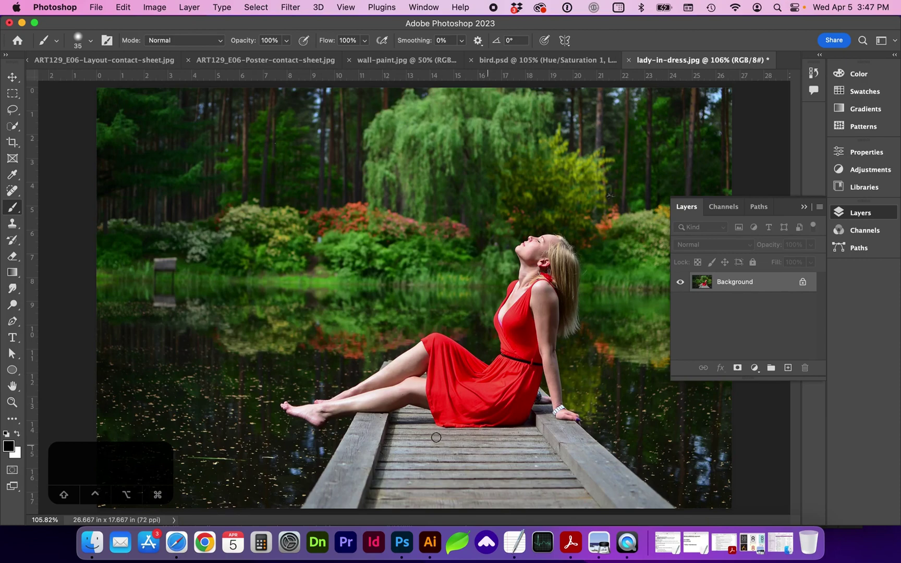
# - Open Color Range on lady-in-dress.jpg, try the Reds preset, and return to Sampled Colors
pyautogui.click(256, 8)
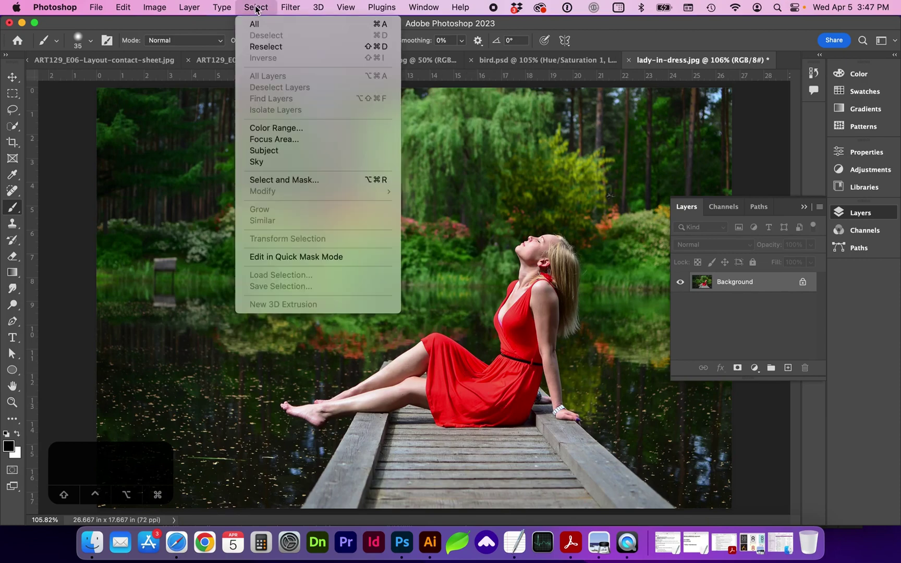
pyautogui.click(279, 130)
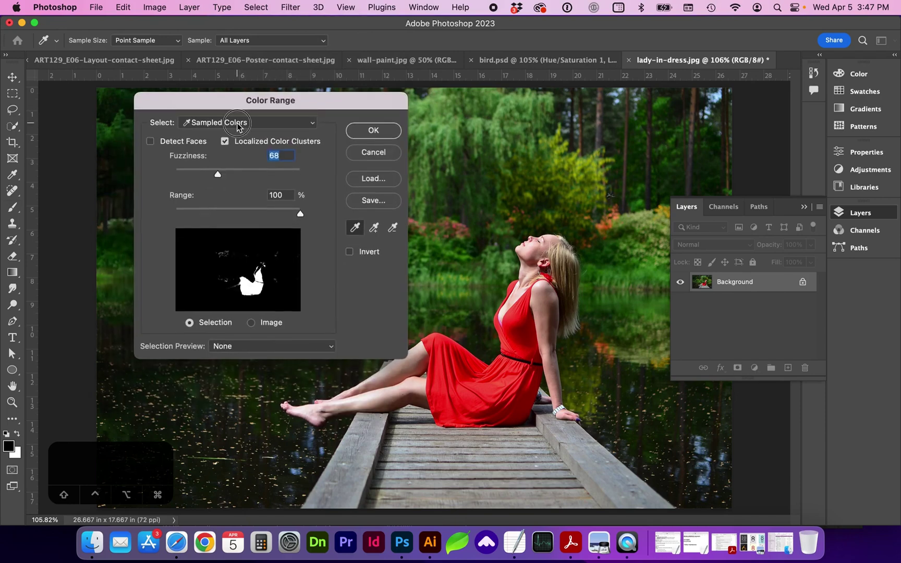
pyautogui.click(237, 125)
pyautogui.click(223, 143)
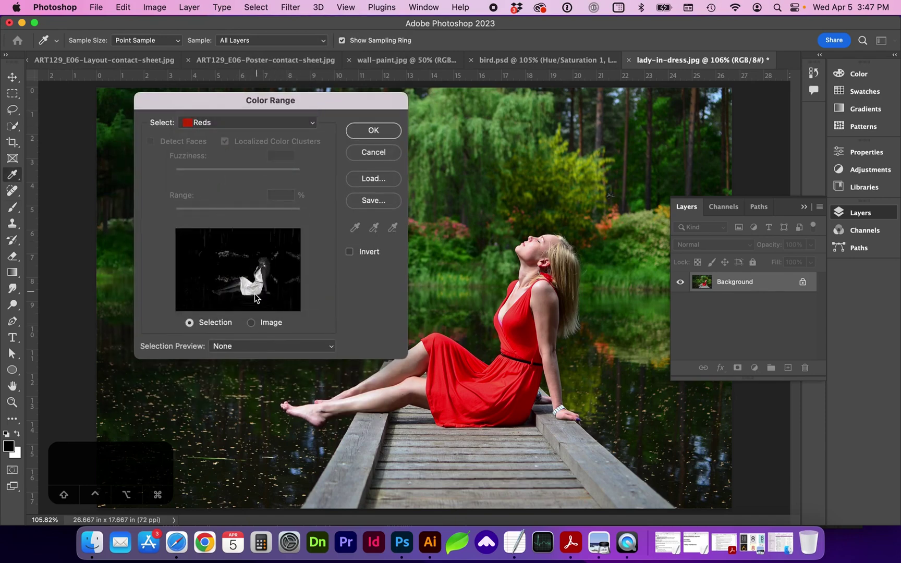
pyautogui.click(231, 122)
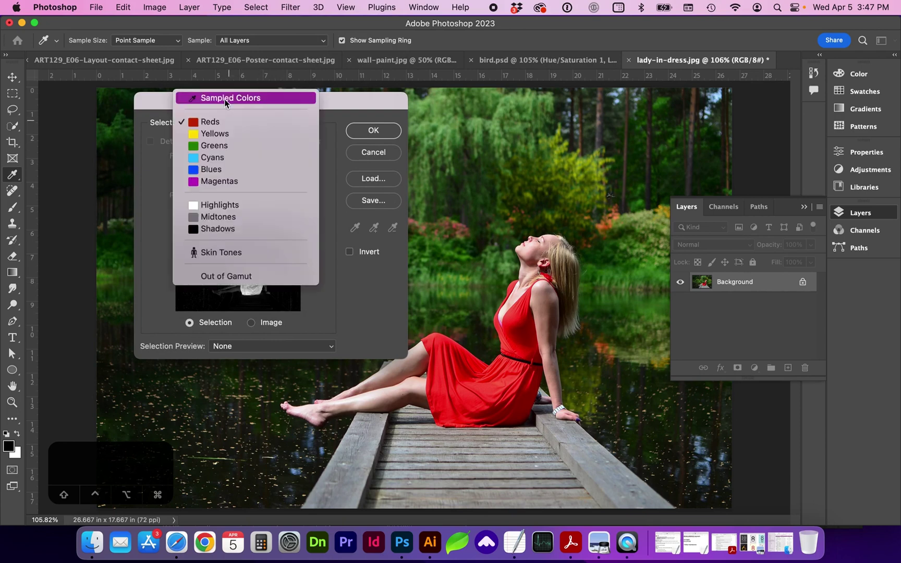
pyautogui.click(230, 98)
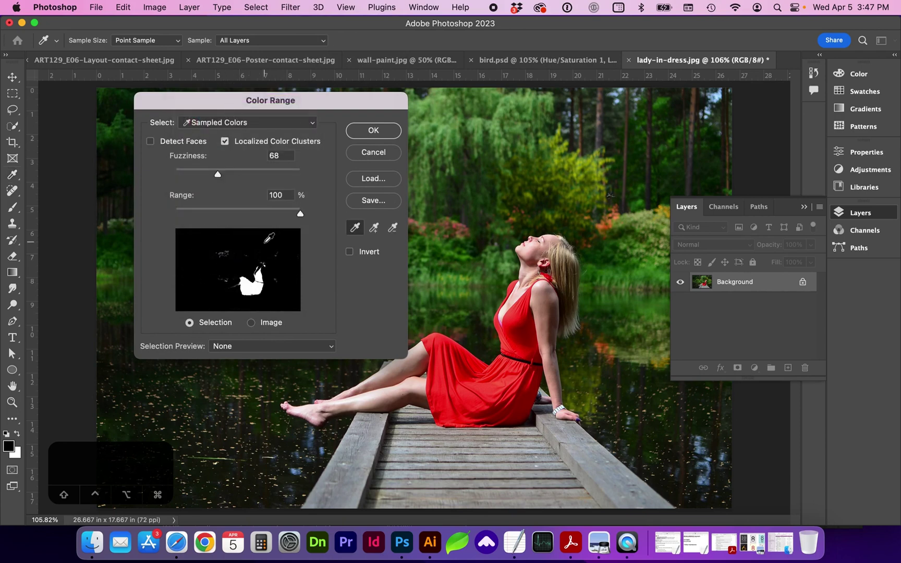
# - Sample the red tones across the dress, adding its lighter and darker folds, and set Fuzziness to 42
pyautogui.moveTo(526, 358); pyautogui.dragTo(473, 376)
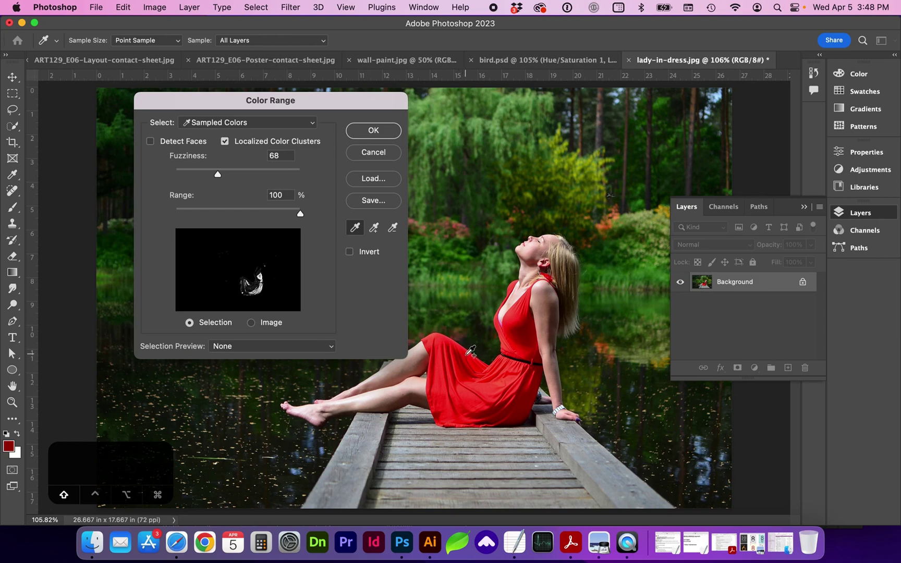
pyautogui.click(443, 385)
pyautogui.moveTo(443, 385); pyautogui.dragTo(443, 339)
pyautogui.moveTo(439, 342); pyautogui.dragTo(458, 355)
pyautogui.moveTo(217, 174); pyautogui.dragTo(202, 174)
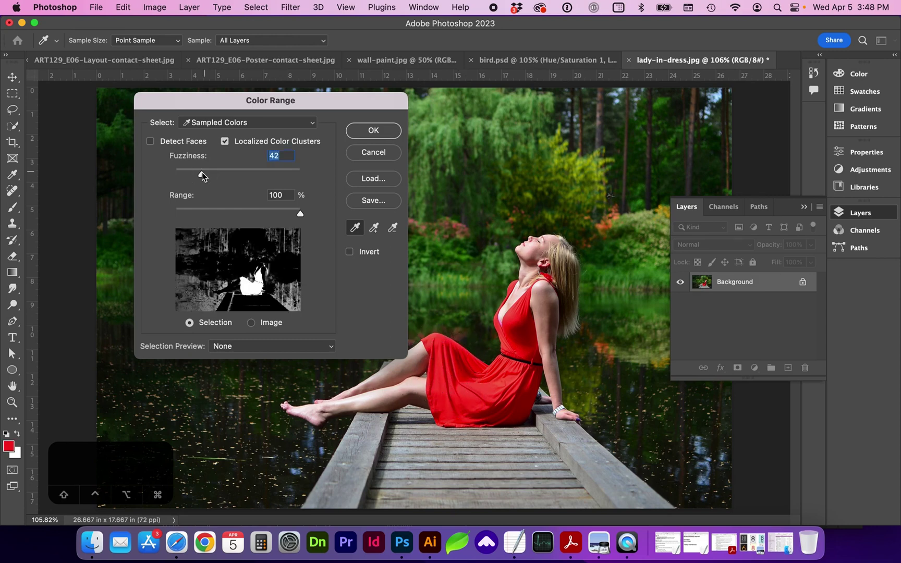
# - Subtract the dark water tones on both sides of the dock from the sampled colour range
pyautogui.click(391, 231)
pyautogui.moveTo(231, 420)
pyautogui.mouseDown()
pyautogui.moveTo(227, 395)
pyautogui.moveTo(227, 430)
pyautogui.mouseUp()
pyautogui.click(651, 397)
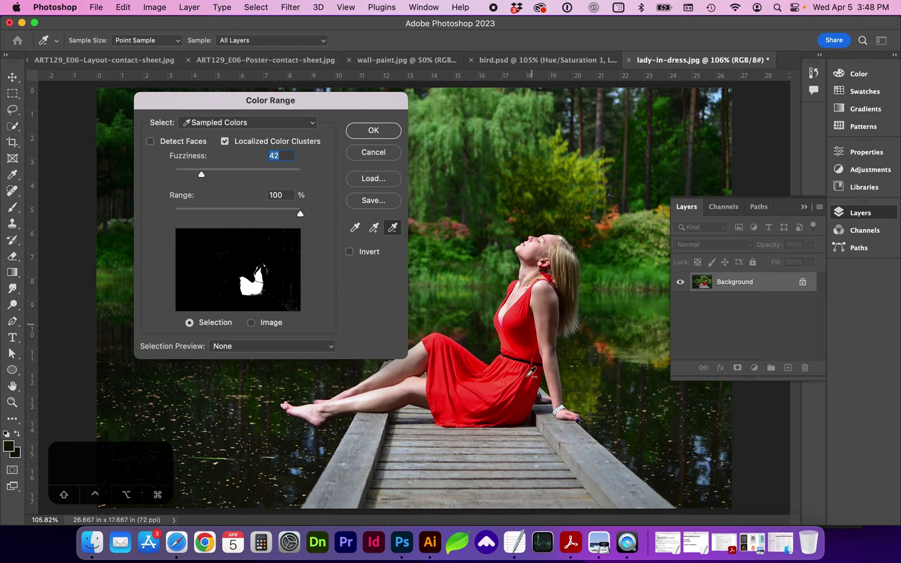
# - Add the dress colour near the waist to the sampled range and apply the Color Range selection
pyautogui.moveTo(329, 110)
pyautogui.mouseDown()
pyautogui.moveTo(331, 308)
pyautogui.moveTo(333, 121)
pyautogui.mouseUp()
pyautogui.keyDown('shift'); pyautogui.click(529, 345); pyautogui.keyUp('shift')
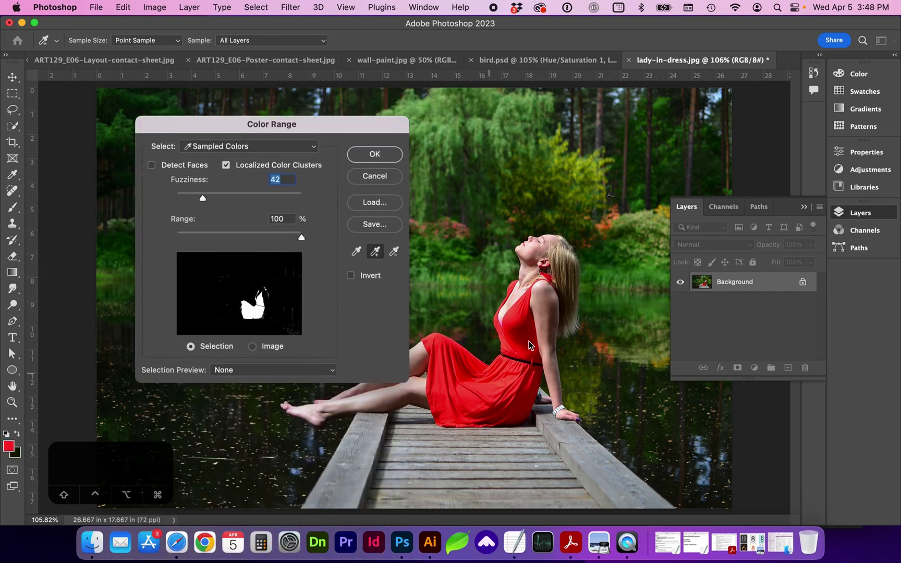
pyautogui.click(373, 155)
pyautogui.press('b')
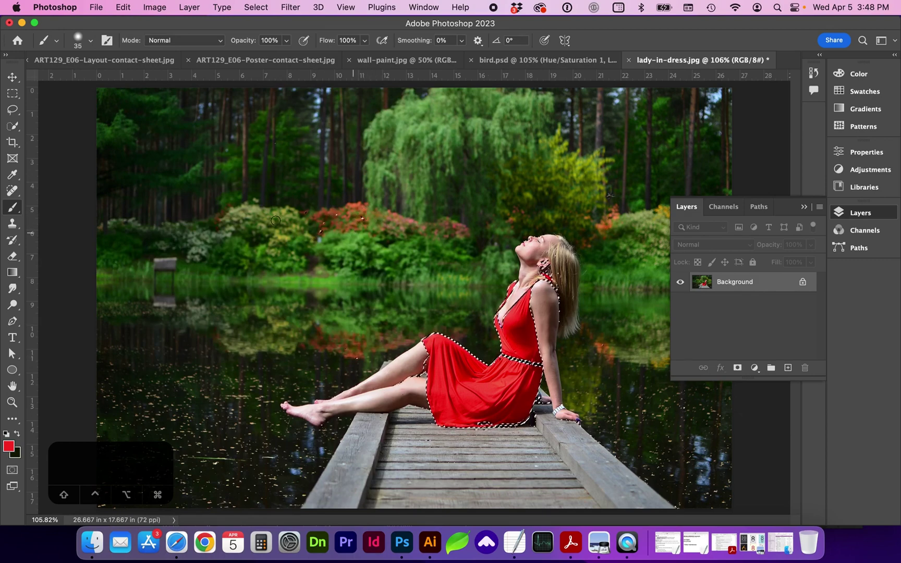
# - Subtract the stray selected spots on the red flowers behind the water using Quick Selection with a brush size of 70
pyautogui.click(16, 129)
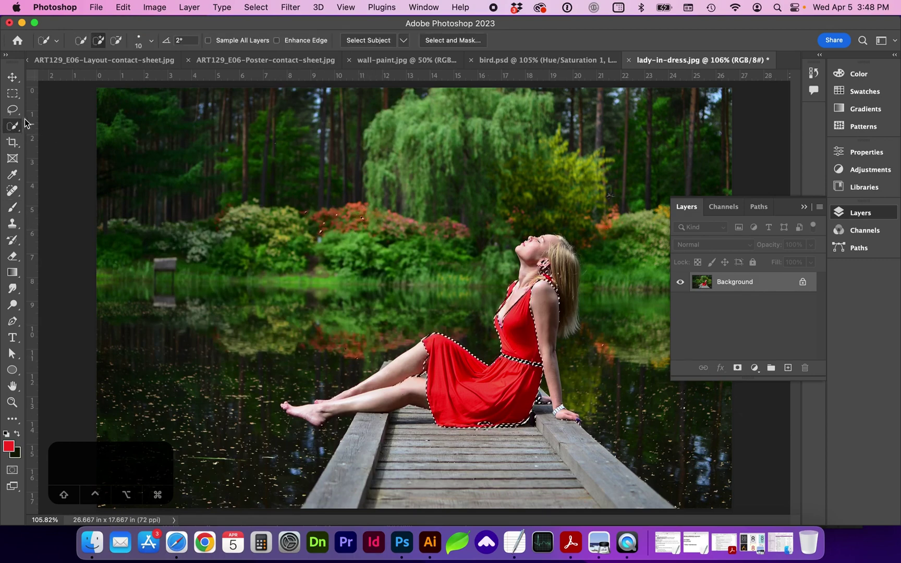
pyautogui.press(']')
pyautogui.press(']')
pyautogui.press(']')
pyautogui.press(']')
pyautogui.press(']')
pyautogui.press(']')
pyautogui.press('alt')
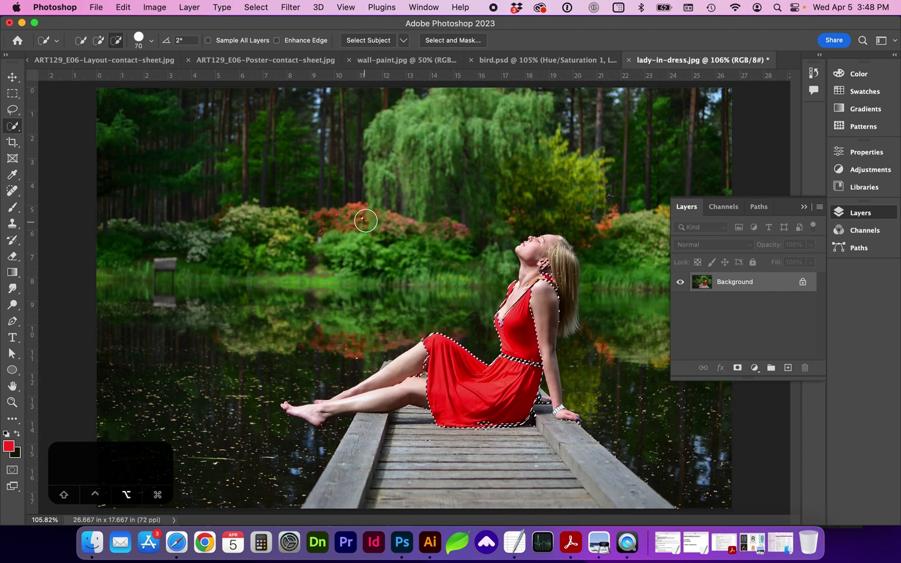
pyautogui.moveTo(362, 218)
pyautogui.mouseDown()
pyautogui.moveTo(326, 239)
pyautogui.moveTo(298, 211)
pyautogui.mouseUp()
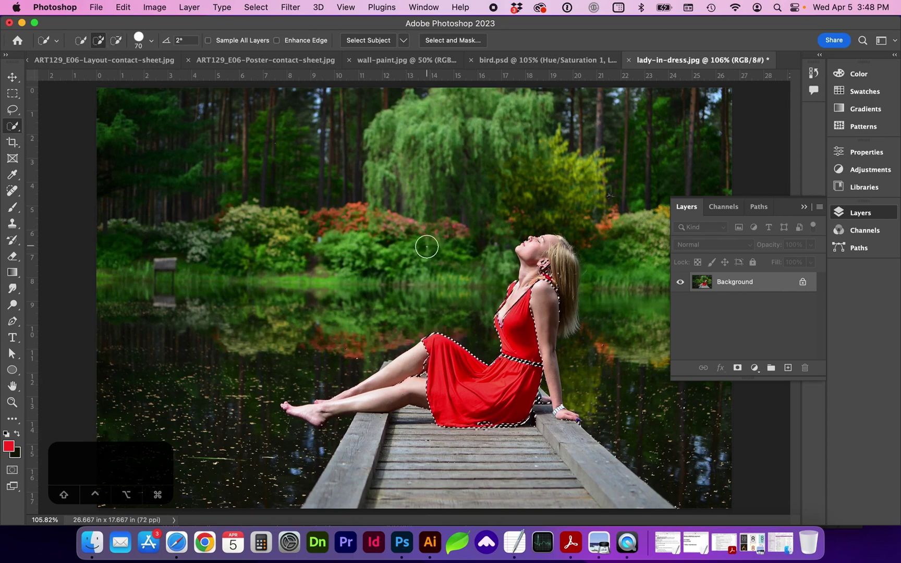
# - Subtract the remaining stray spots over the red flower reflections on the water from the selection
pyautogui.press('alt')
pyautogui.moveTo(351, 354); pyautogui.dragTo(336, 344)
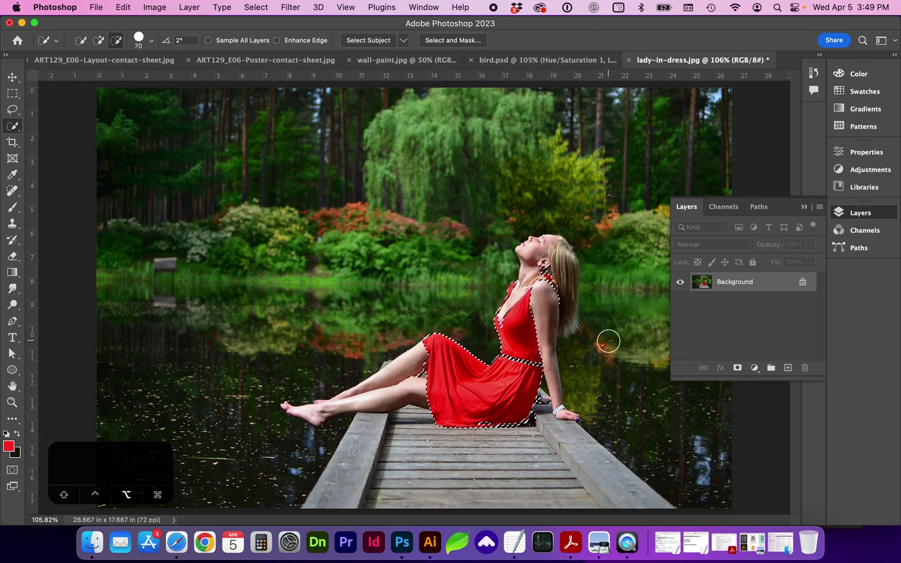
pyautogui.press('super+1')
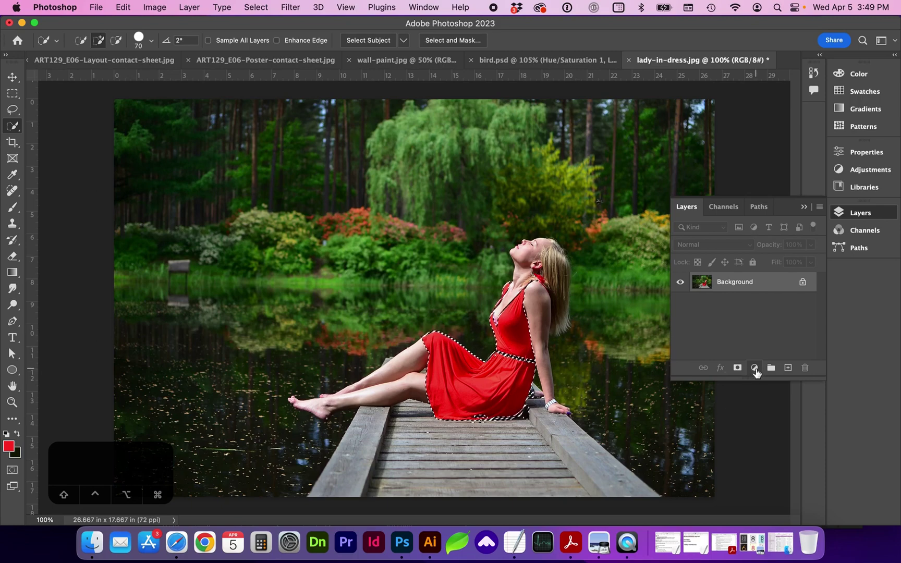
# - Add a Hue/Saturation adjustment layer for the selected dress, with Hue +43 and Saturation -6
pyautogui.click(756, 368)
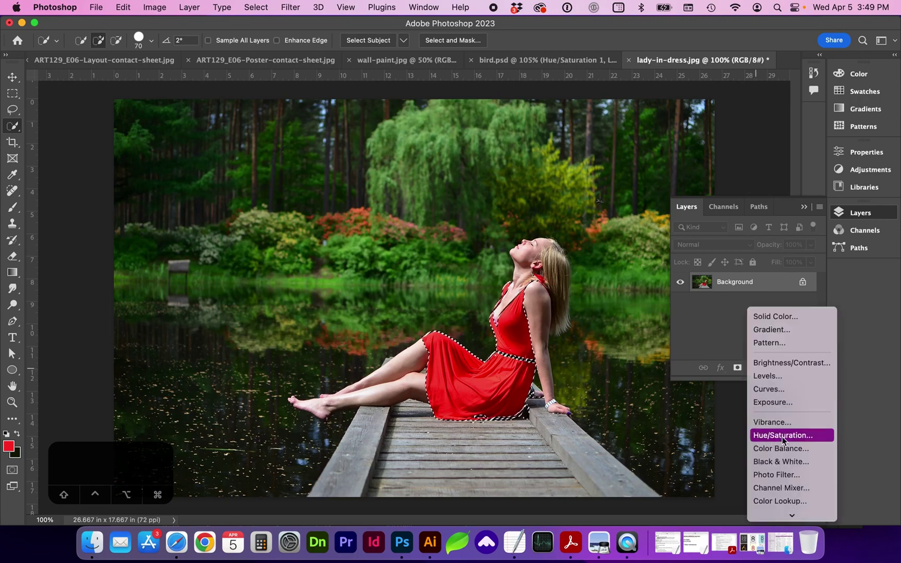
pyautogui.click(782, 436)
pyautogui.moveTo(731, 233)
pyautogui.mouseDown()
pyautogui.moveTo(705, 237)
pyautogui.moveTo(758, 235)
pyautogui.moveTo(739, 239)
pyautogui.mouseUp()
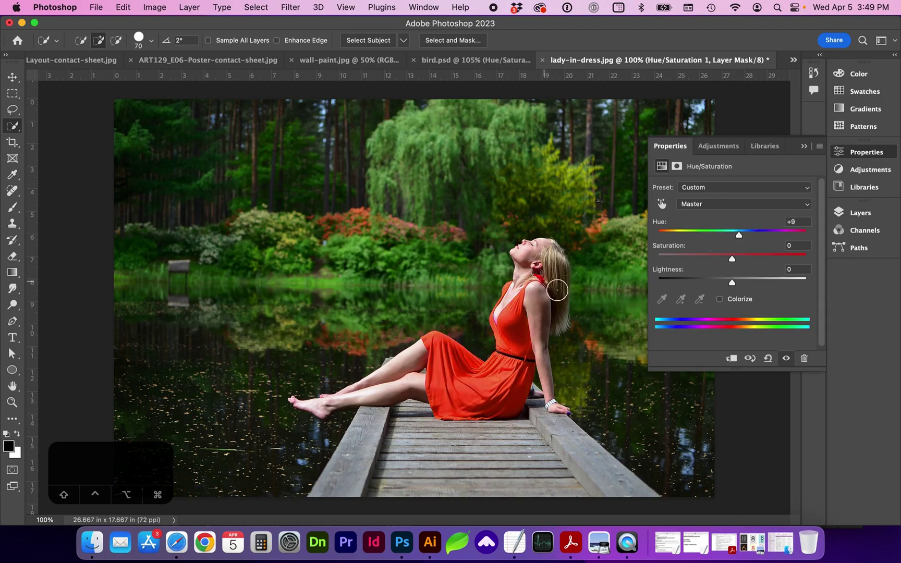
pyautogui.moveTo(766, 235); pyautogui.dragTo(782, 236)
pyautogui.press('super+equal')
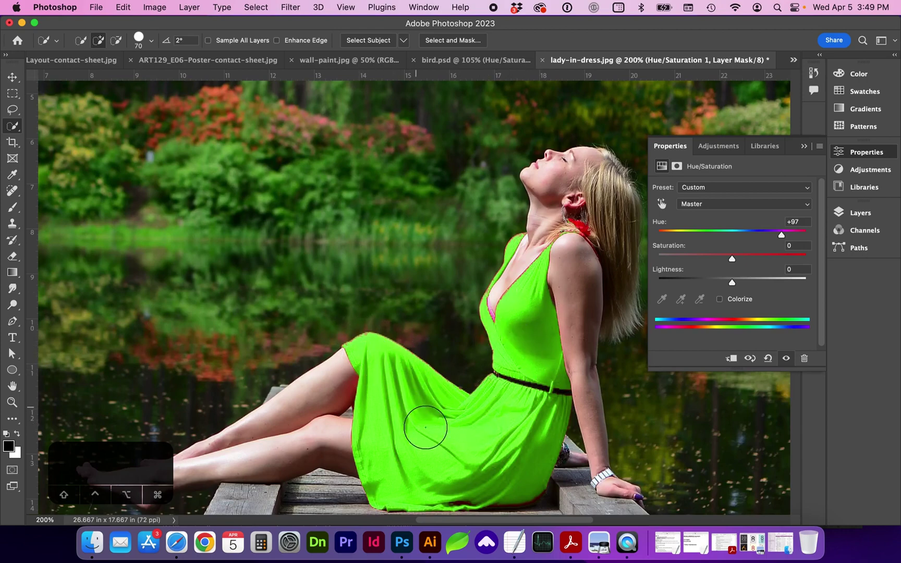
pyautogui.scroll(-1, 458, 435)
pyautogui.press('super+minus')
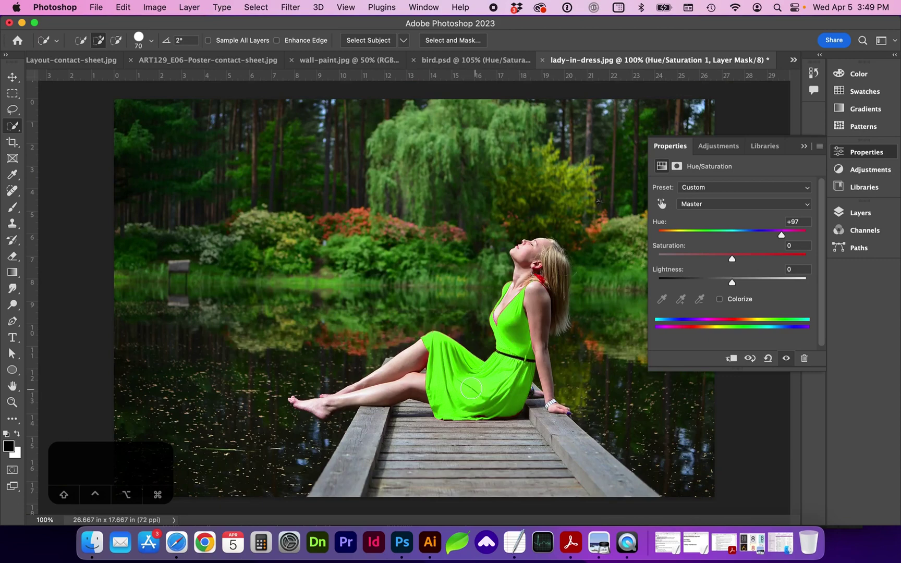
pyautogui.moveTo(709, 258); pyautogui.dragTo(703, 261)
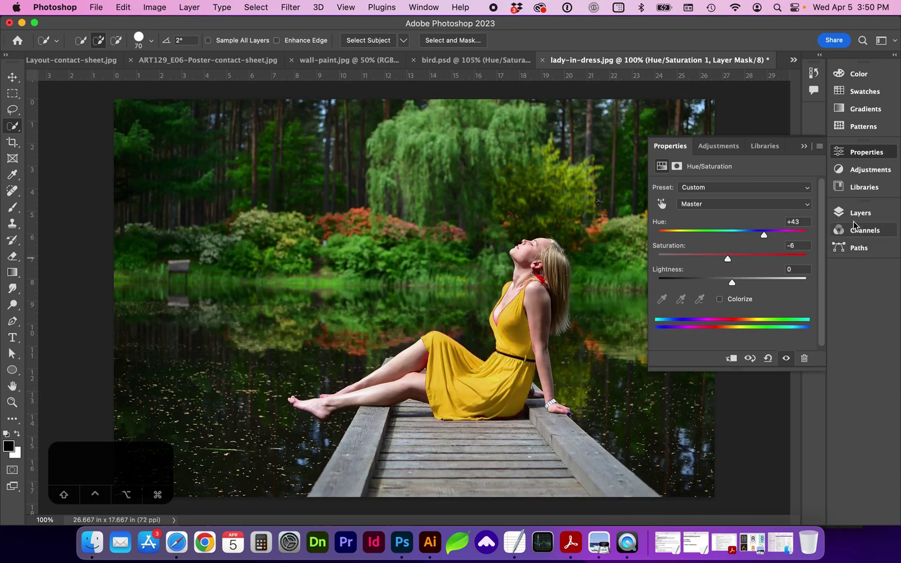
# - Toggle the Hue/Saturation 1 layer off and on to compare the dress colours, and inspect the dress edges up close
pyautogui.click(853, 218)
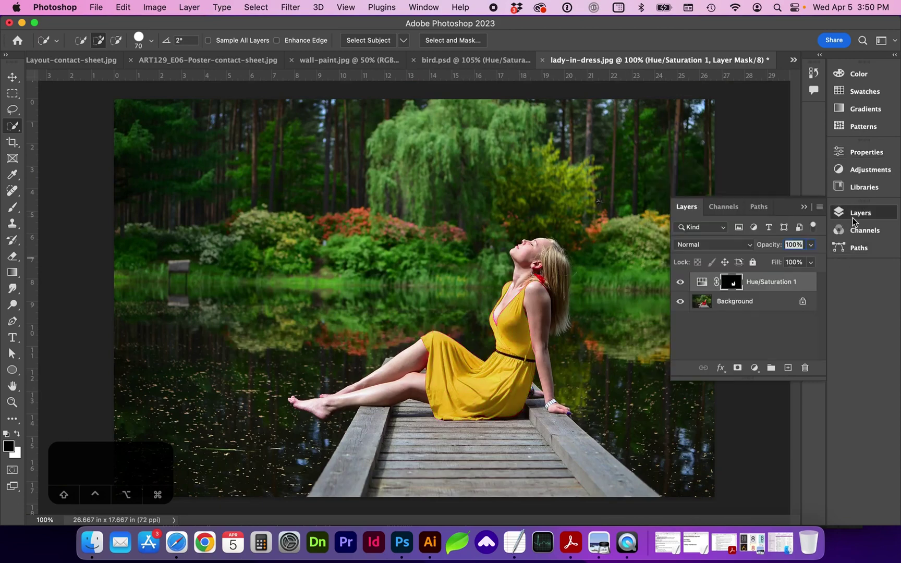
pyautogui.click(680, 282)
pyautogui.click(680, 282)
pyautogui.press('z')
pyautogui.moveTo(539, 342); pyautogui.dragTo(589, 344)
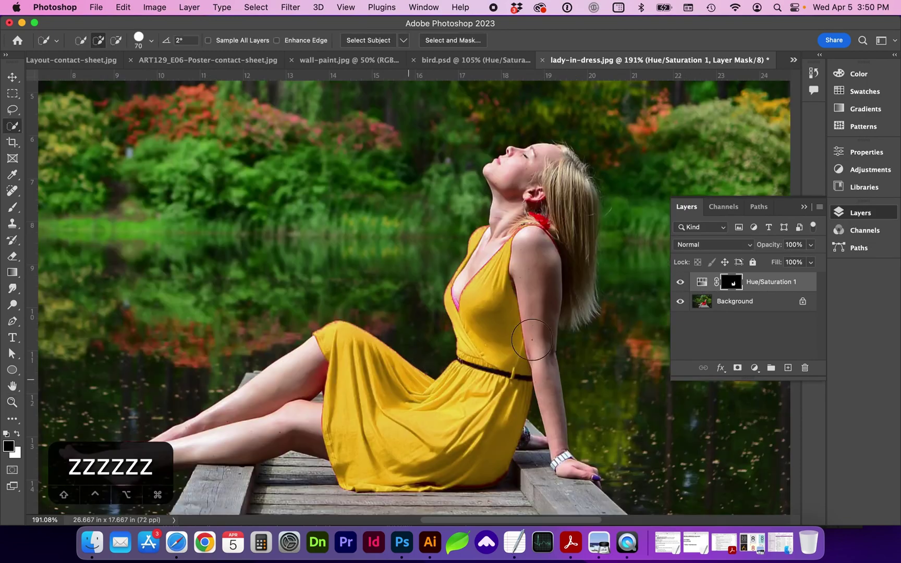
pyautogui.scroll(-1, 709, 333)
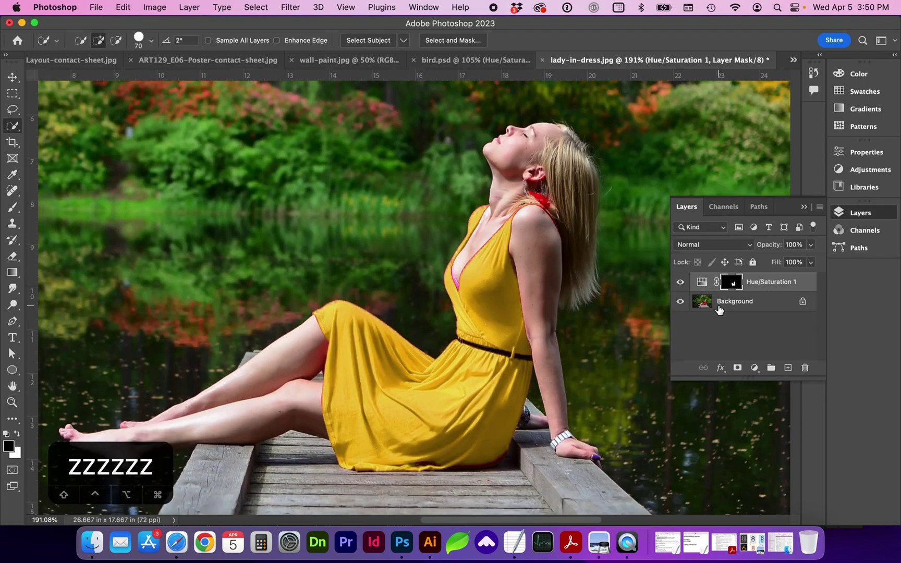
# - Sample the leftover reds of the hair ornament and dress edges on the Background layer with Color Range and apply the selection
pyautogui.click(719, 310)
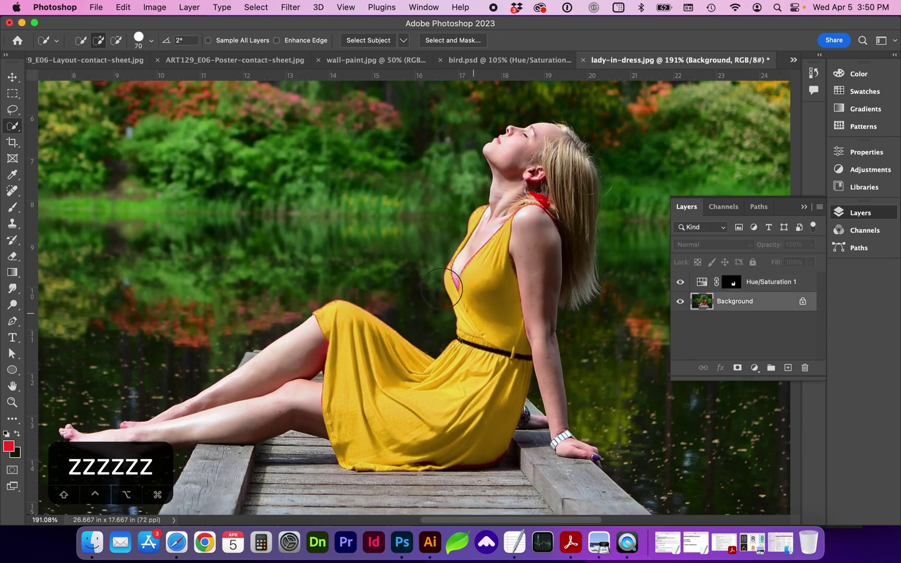
pyautogui.scroll(1, 433, 281)
pyautogui.click(256, 7)
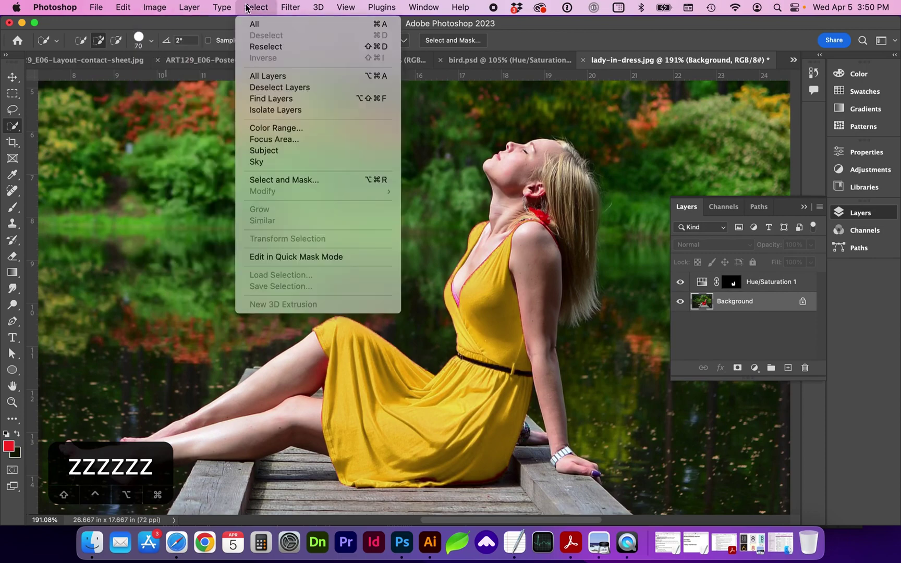
pyautogui.click(260, 128)
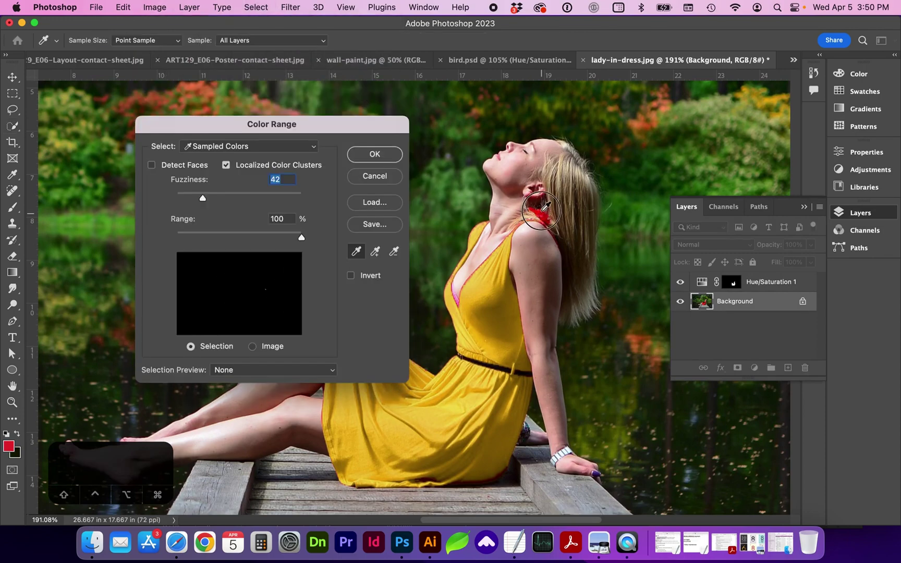
pyautogui.press('shift')
pyautogui.moveTo(546, 216); pyautogui.dragTo(534, 209)
pyautogui.keyDown('shift'); pyautogui.click(468, 278); pyautogui.keyUp('shift')
pyautogui.hscroll(-1, 491, 481)
pyautogui.keyDown('shift'); pyautogui.click(490, 481); pyautogui.keyUp('shift')
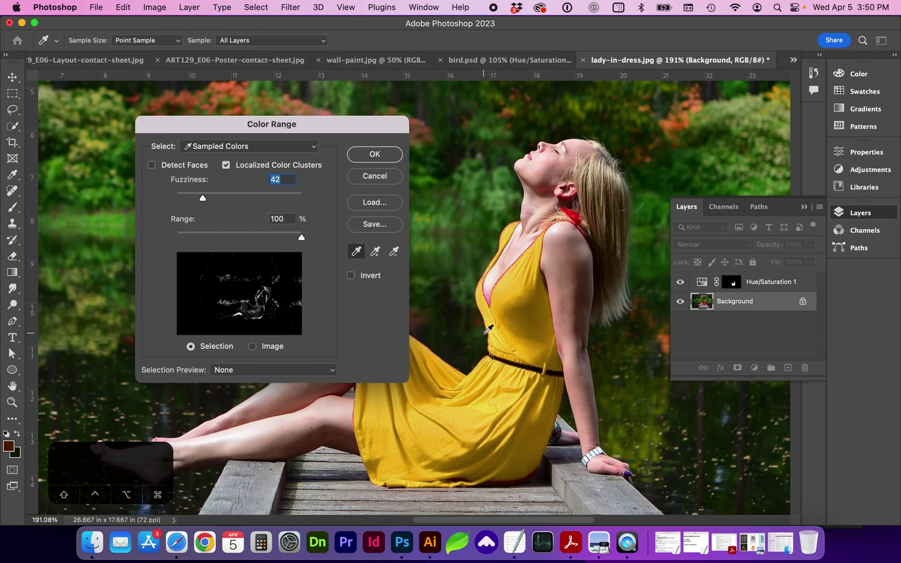
pyautogui.click(372, 155)
# - Subtract the stray selected areas on the red flowers and their water reflections using Quick Selection
pyautogui.press('w')
pyautogui.press('super+1')
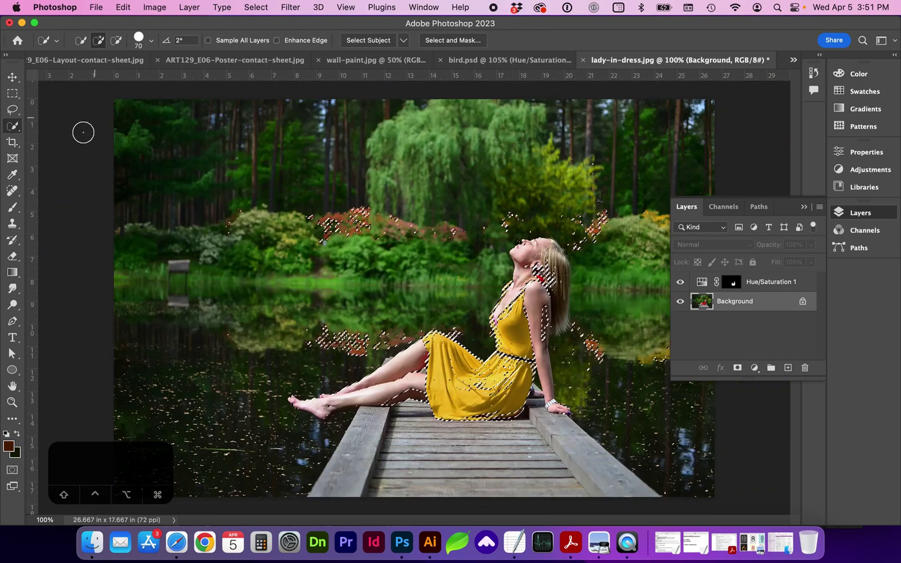
pyautogui.moveTo(320, 223)
pyautogui.mouseDown()
pyautogui.moveTo(462, 240)
pyautogui.moveTo(492, 211)
pyautogui.moveTo(535, 206)
pyautogui.moveTo(622, 225)
pyautogui.moveTo(599, 366)
pyautogui.moveTo(599, 335)
pyautogui.moveTo(596, 359)
pyautogui.mouseUp()
# - Turn the selected areas white on the Hue/Saturation 1 layer mask and compare the image with and without the adjustment
pyautogui.click(732, 282)
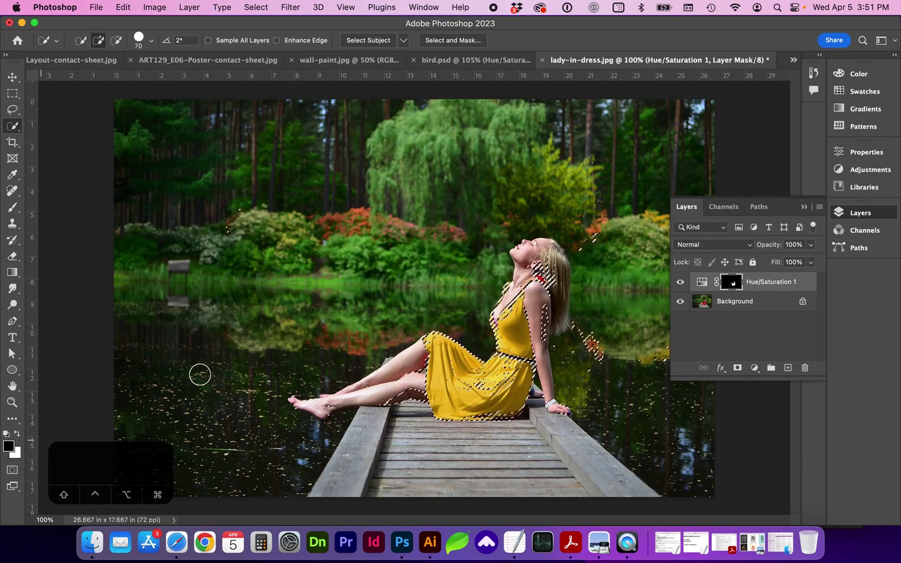
pyautogui.press('super+x')
pyautogui.press('z')
pyautogui.moveTo(498, 341)
pyautogui.mouseDown()
pyautogui.moveTo(540, 379)
pyautogui.moveTo(528, 370)
pyautogui.mouseUp()
pyautogui.press('super+1')
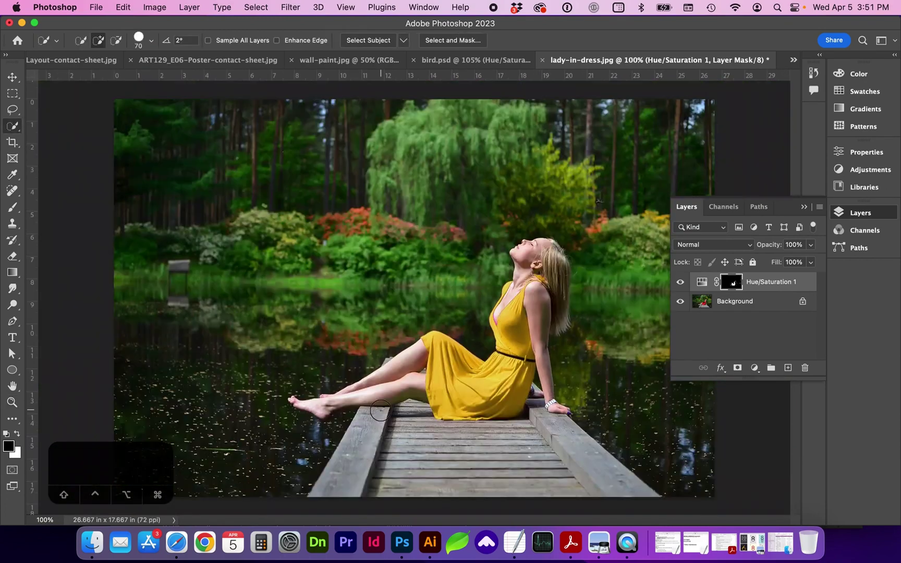
pyautogui.click(680, 282)
pyautogui.click(681, 283)
# - Paint black on the layer mask over the flower reflections in the water with a 125 px brush
pyautogui.press('b')
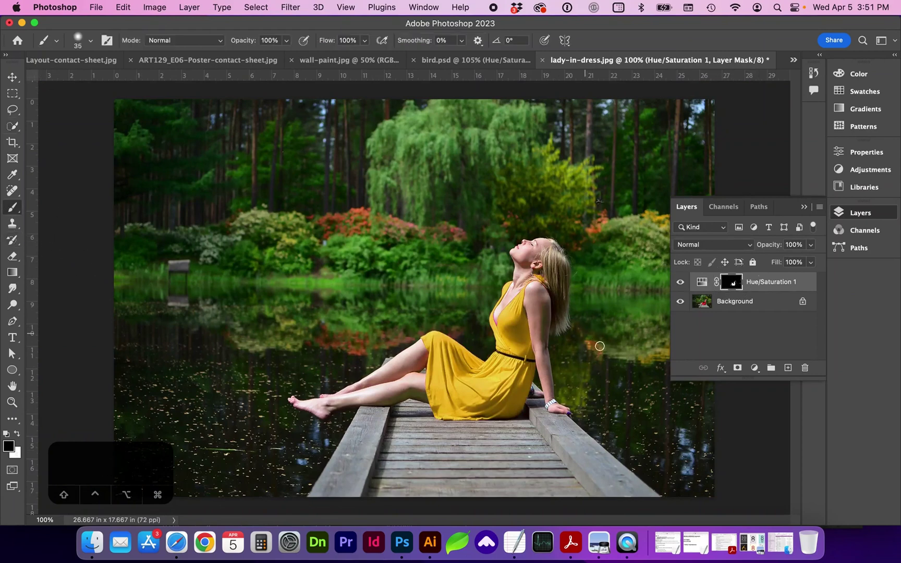
pyautogui.press(']')
pyautogui.press(']')
pyautogui.press(']')
pyautogui.press(']')
pyautogui.press(']')
pyautogui.press(']')
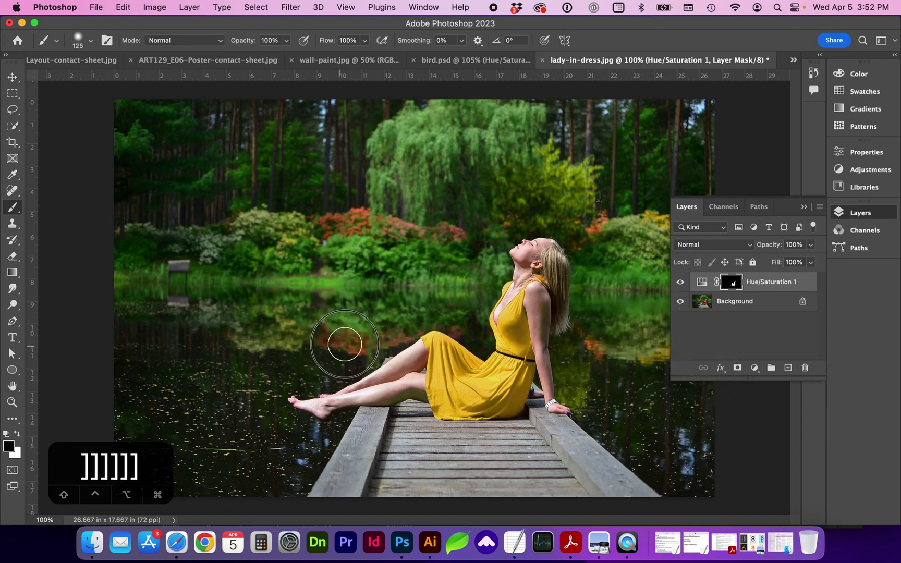
# - Brush the mask around the woman's ear and hair with a 70 px brush at 48% opacity, and switch the paint colour to white
pyautogui.press('z')
pyautogui.moveTo(542, 278); pyautogui.dragTo(688, 304)
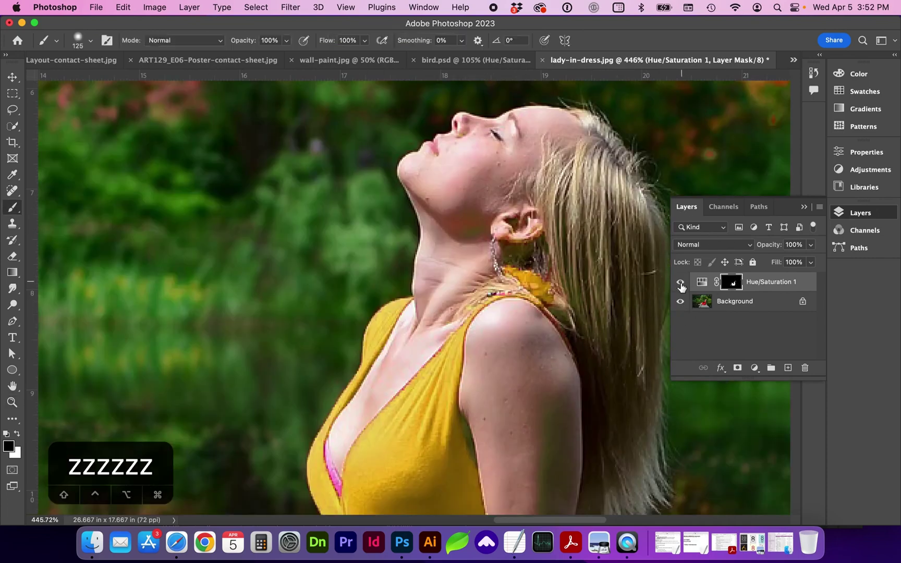
pyautogui.click(680, 282)
pyautogui.click(680, 282)
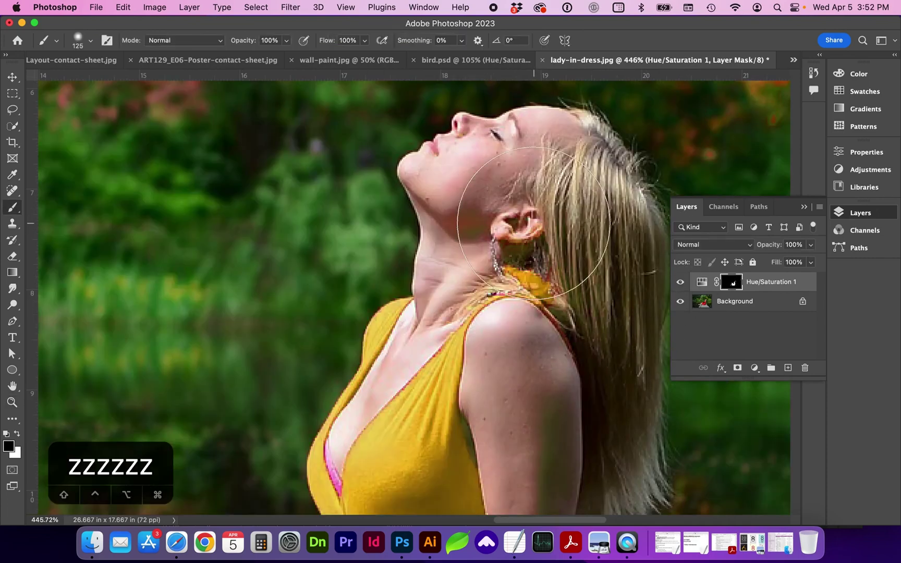
pyautogui.press('[')
pyautogui.press('[')
pyautogui.press('[')
pyautogui.press('[')
pyautogui.click(286, 41)
pyautogui.moveTo(289, 54); pyautogui.dragTo(255, 55)
pyautogui.moveTo(551, 217); pyautogui.dragTo(530, 217)
pyautogui.press('x')
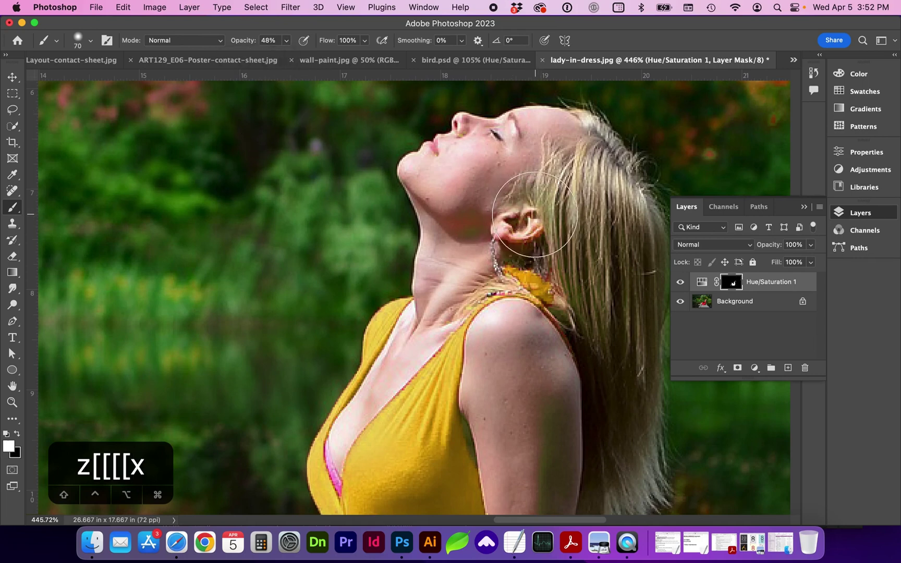
# - Set the brush to 7 px and 71% opacity for retouching the mask at the dress hem above the knee
pyautogui.press('z')
pyautogui.press('z')
pyautogui.press('z')
pyautogui.press('z')
pyautogui.press('z')
pyautogui.press('z')
pyautogui.scroll(-8, 380, 358)
pyautogui.hscroll(-5, 380, 358)
pyautogui.moveTo(283, 265); pyautogui.dragTo(350, 287)
pyautogui.press('[')
pyautogui.press('[')
pyautogui.press('[')
pyautogui.press('[')
pyautogui.press('[')
pyautogui.press('[')
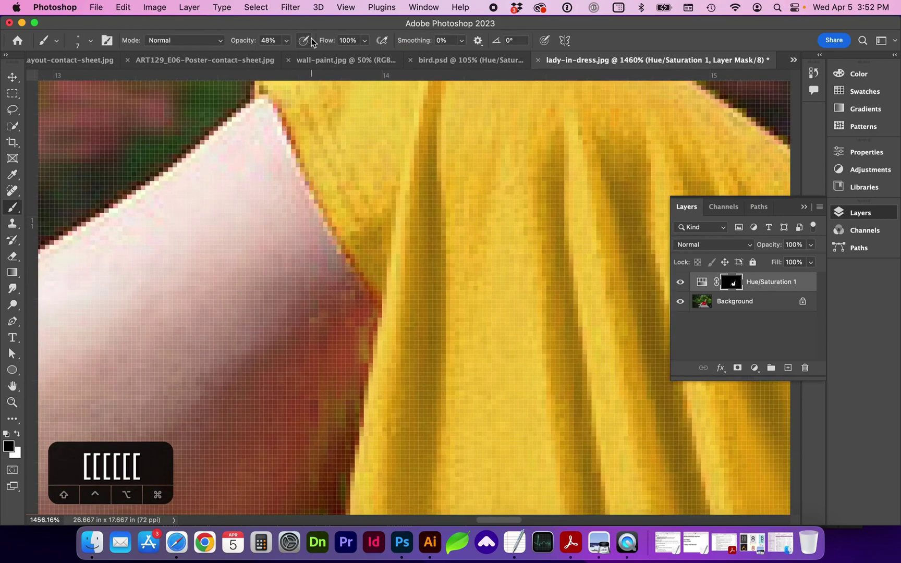
pyautogui.click(286, 40)
pyautogui.click(91, 40)
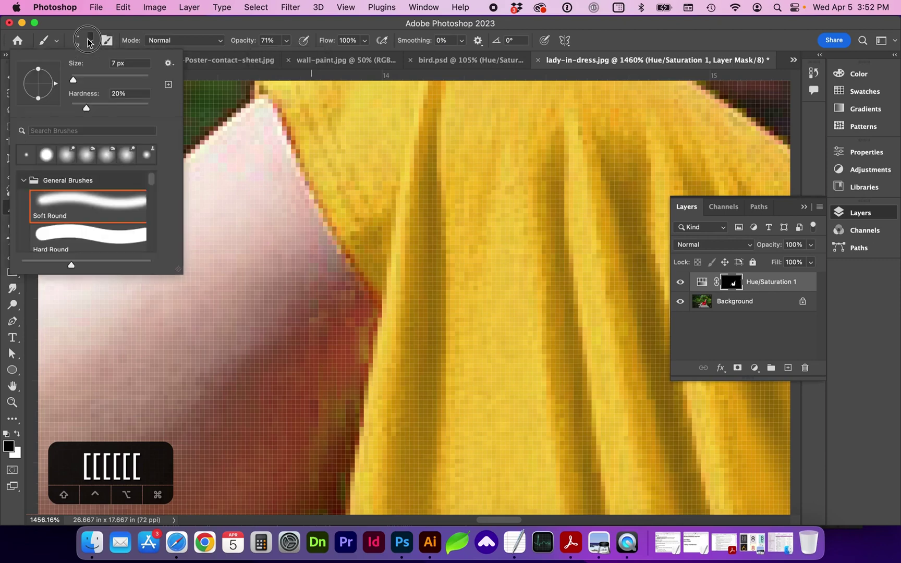
pyautogui.click(354, 242)
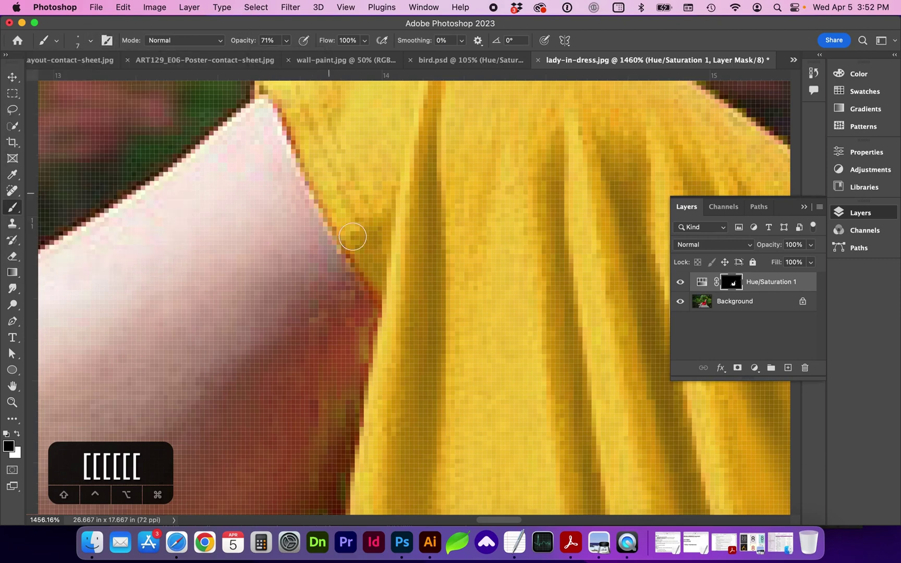
# - Undo a black stroke on the mask and paint white along the hem by the knee to recolour its red edge
pyautogui.moveTo(374, 287); pyautogui.dragTo(360, 263)
pyautogui.press('super+z')
pyautogui.press('x')
pyautogui.click(353, 242)
pyautogui.keyDown('shift'); pyautogui.click(385, 290); pyautogui.keyUp('shift')
pyautogui.moveTo(378, 277); pyautogui.dragTo(350, 223)
pyautogui.scroll(5, 351, 222)
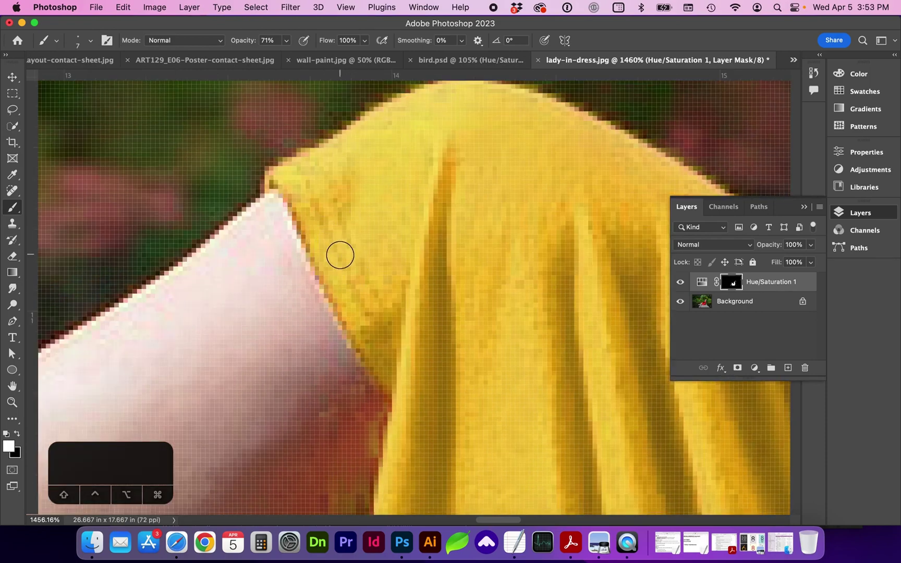
# - Try connected straight black strokes on the mask across the dress bodice at 100% brush opacity
pyautogui.scroll(-5, 339, 255)
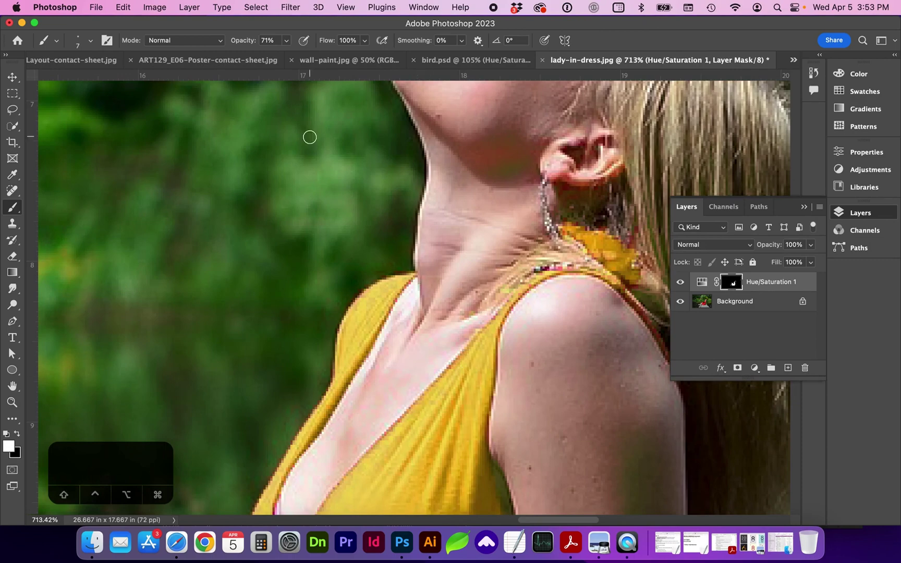
pyautogui.scroll(-5, 357, 331)
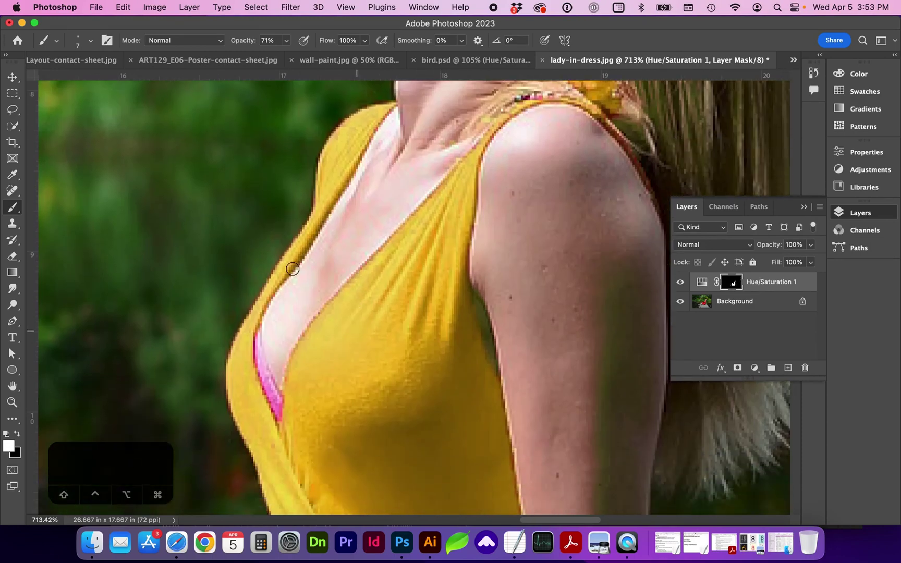
pyautogui.press('0')
pyautogui.press('x')
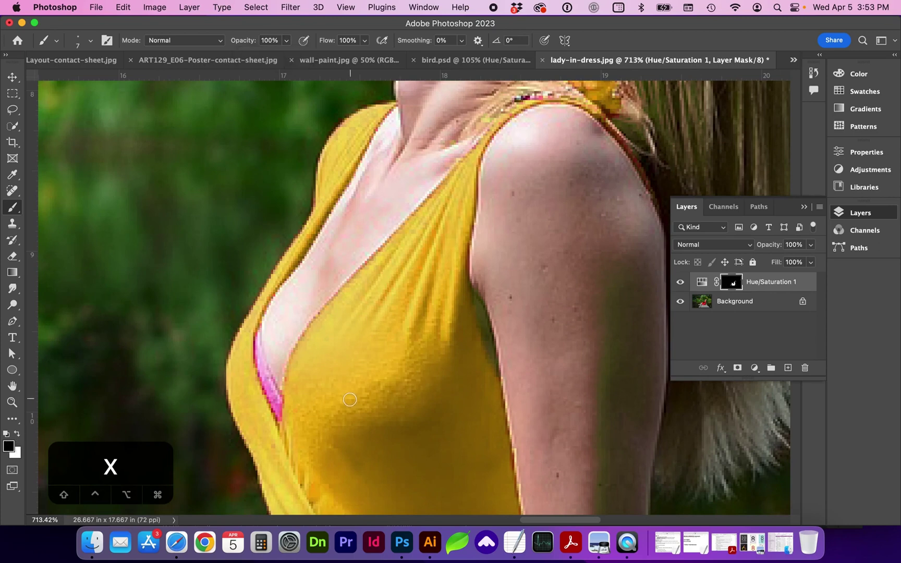
pyautogui.click(439, 485)
pyautogui.keyDown('shift'); pyautogui.click(441, 273); pyautogui.keyUp('shift')
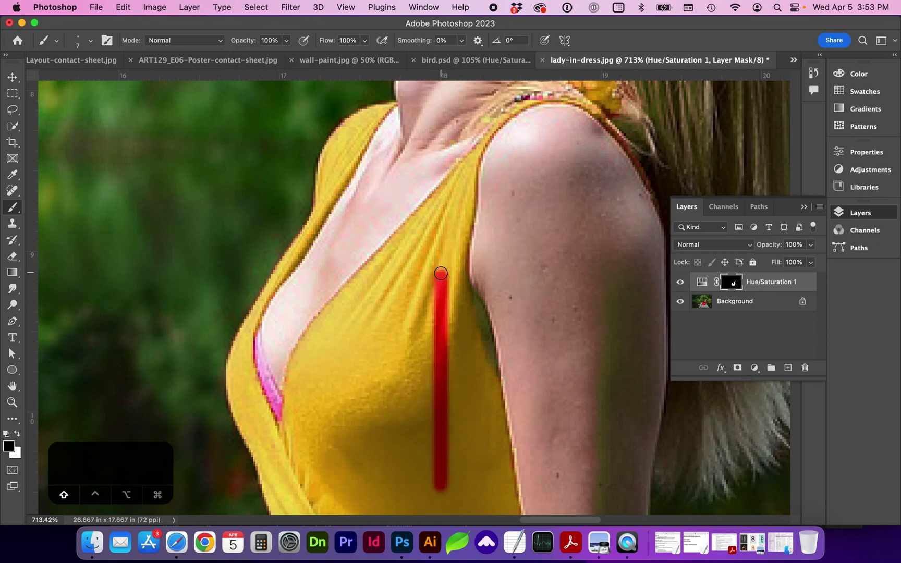
pyautogui.keyDown('shift'); pyautogui.click(356, 338); pyautogui.keyUp('shift')
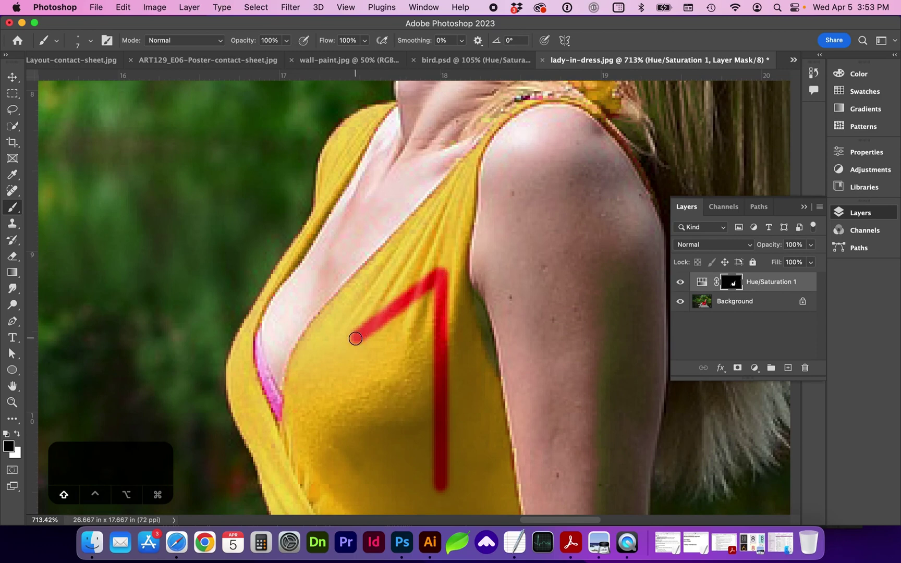
pyautogui.keyDown('shift'); pyautogui.click(415, 490); pyautogui.keyUp('shift')
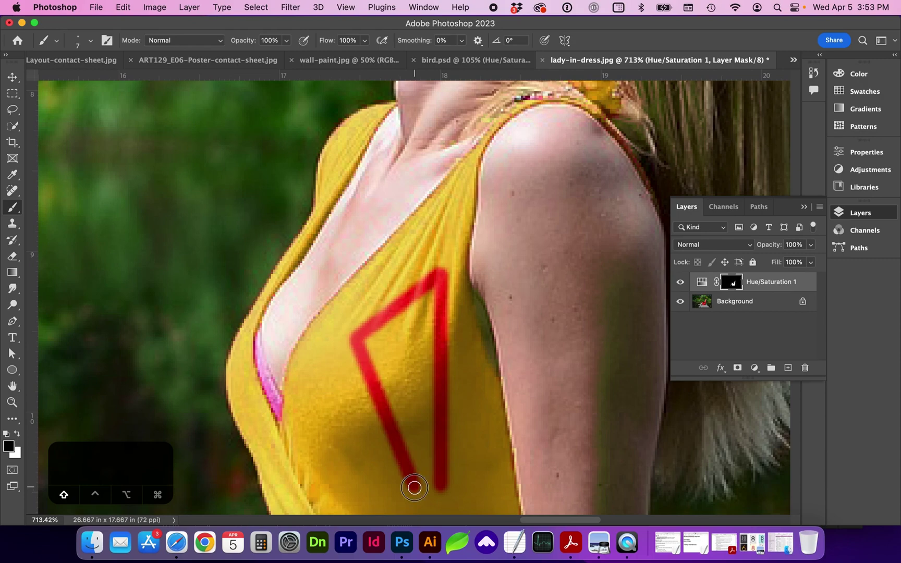
pyautogui.scroll(-5, 414, 491)
pyautogui.keyDown('shift'); pyautogui.click(445, 367); pyautogui.keyUp('shift')
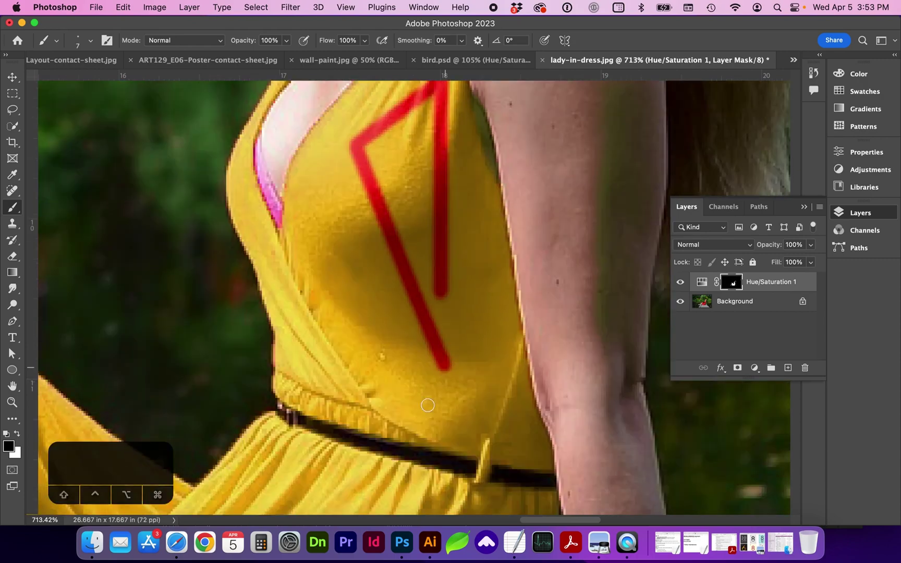
pyautogui.keyDown('shift'); pyautogui.click(385, 373); pyautogui.keyUp('shift')
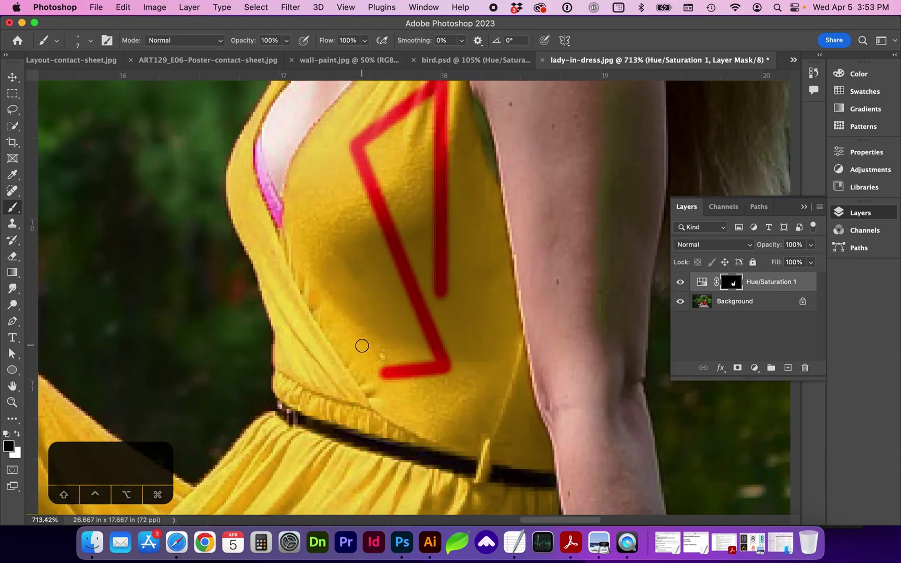
# - Try a freehand mask stroke near the waist with a 25 px brush, and undo all the test strokes on the bodice
pyautogui.press(']')
pyautogui.press(']')
pyautogui.press(']')
pyautogui.press(']')
pyautogui.press(']')
pyautogui.press(']')
pyautogui.moveTo(362, 345)
pyautogui.mouseDown()
pyautogui.moveTo(419, 314)
pyautogui.moveTo(457, 363)
pyautogui.moveTo(463, 442)
pyautogui.moveTo(449, 200)
pyautogui.moveTo(309, 317)
pyautogui.moveTo(318, 262)
pyautogui.moveTo(442, 374)
pyautogui.moveTo(395, 417)
pyautogui.mouseUp()
pyautogui.press('super+z')
pyautogui.press('super+z')
pyautogui.press('super+z')
pyautogui.press('super+z')
pyautogui.press('super+z')
pyautogui.press('super+z')
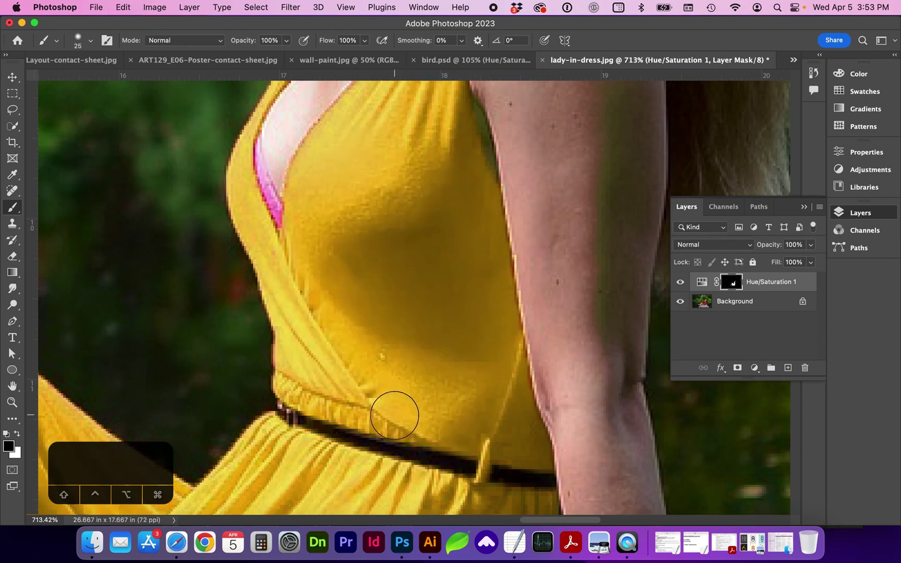
pyautogui.press('super+0')
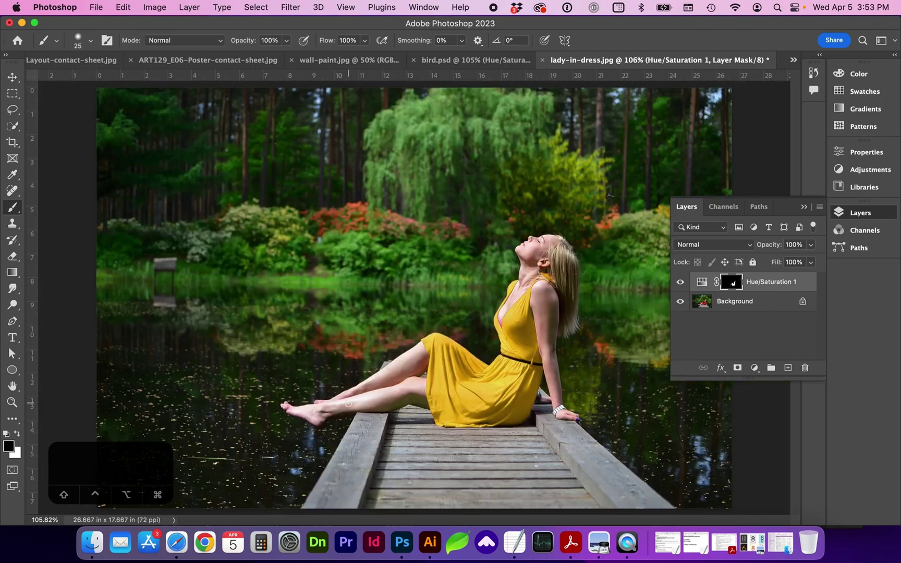
# - Set the brush to 40 px and 29% opacity for soft retouching of the mask where the dress shades the thigh
pyautogui.press('z')
pyautogui.moveTo(433, 361); pyautogui.dragTo(505, 401)
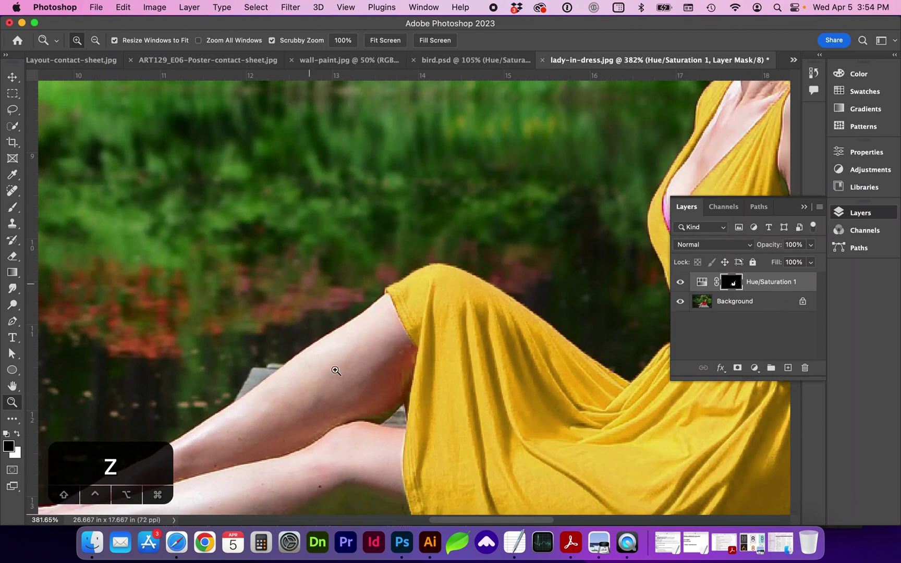
pyautogui.press('b')
pyautogui.click(286, 40)
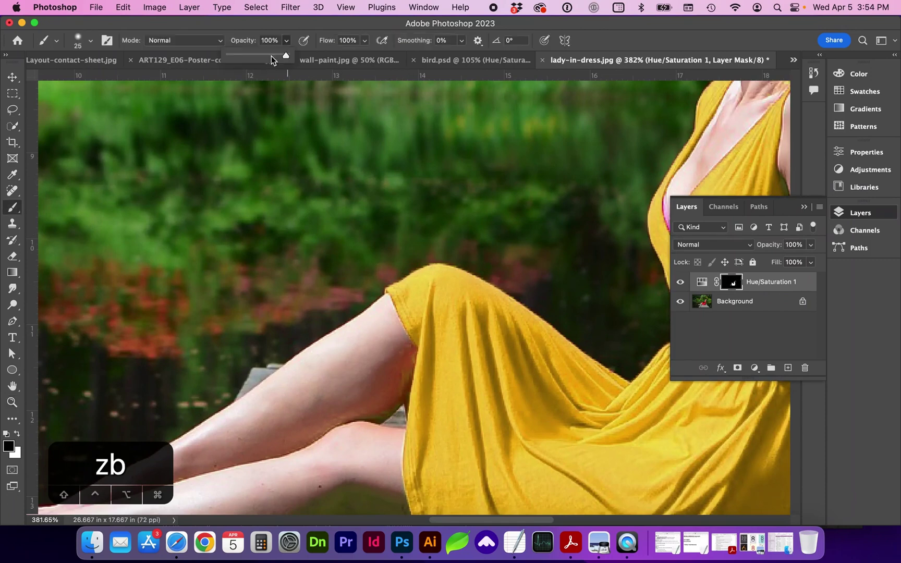
pyautogui.click(291, 19)
pyautogui.press(']')
pyautogui.press(']')
pyautogui.press('x')
pyautogui.press('x')
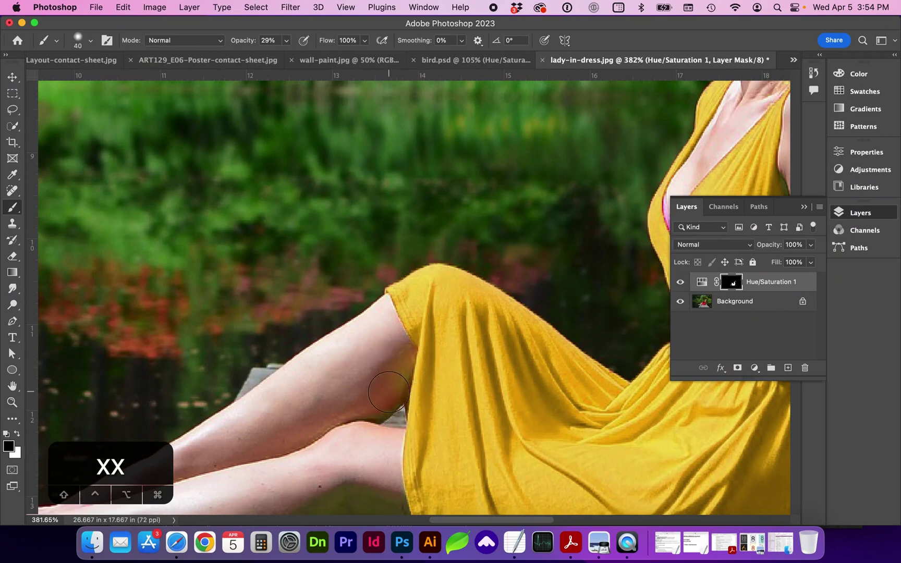
# - Lower the brush opacity to 10% and switch to white for the mask edge between dress and thigh
pyautogui.click(286, 40)
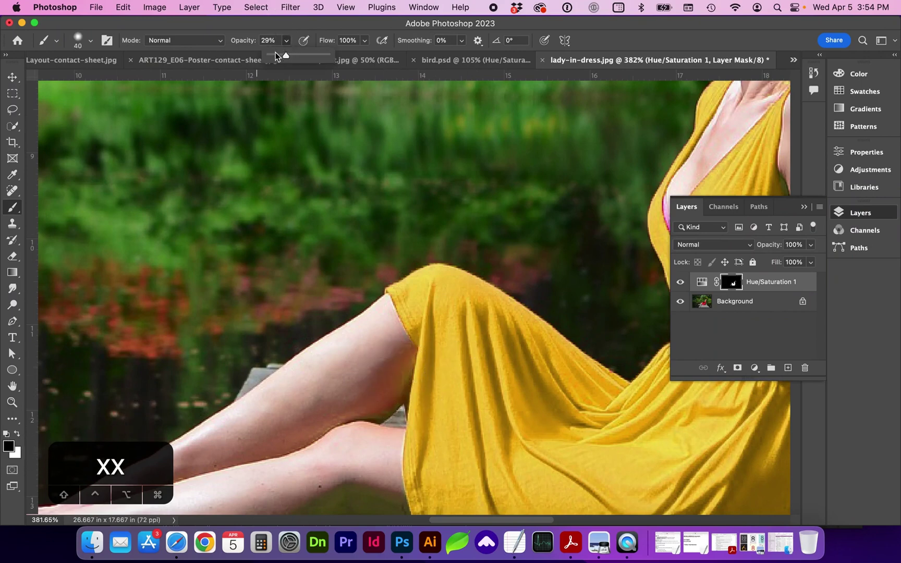
pyautogui.click(412, 360)
pyautogui.press('x')
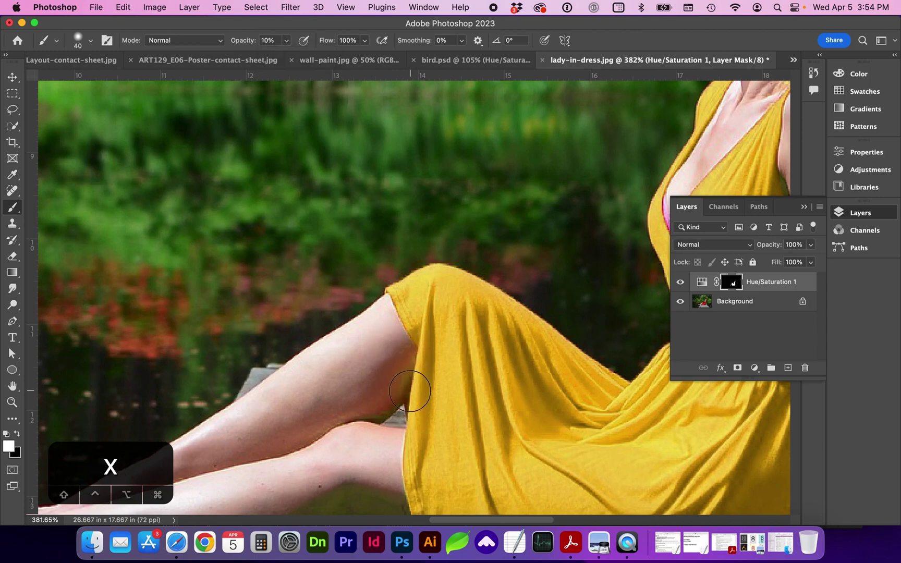
pyautogui.press('super+minus')
pyautogui.press('super+minus')
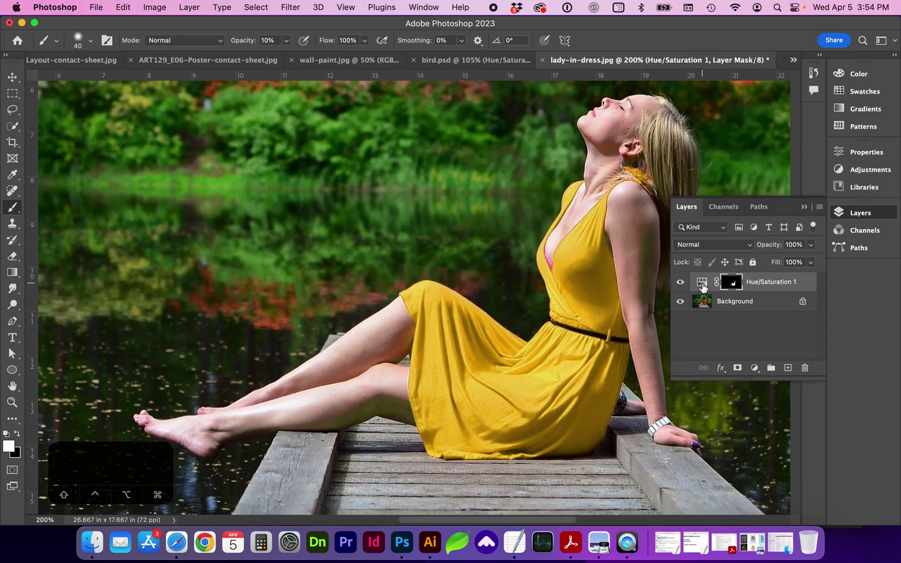
# - Recolour the dress blue by setting its Hue/Saturation adjustment to hue -124 and saturation -24
pyautogui.click(702, 285)
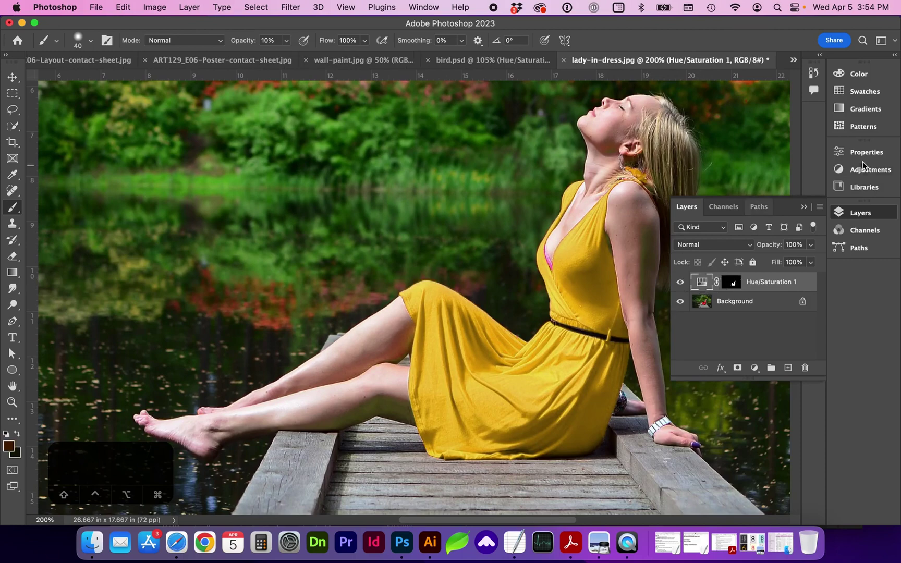
pyautogui.click(861, 154)
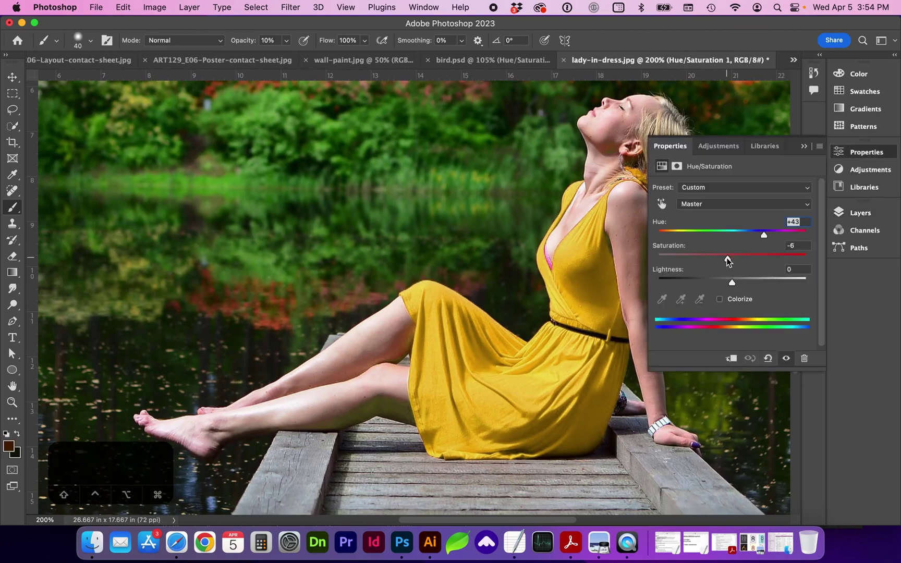
pyautogui.moveTo(764, 234); pyautogui.dragTo(674, 235)
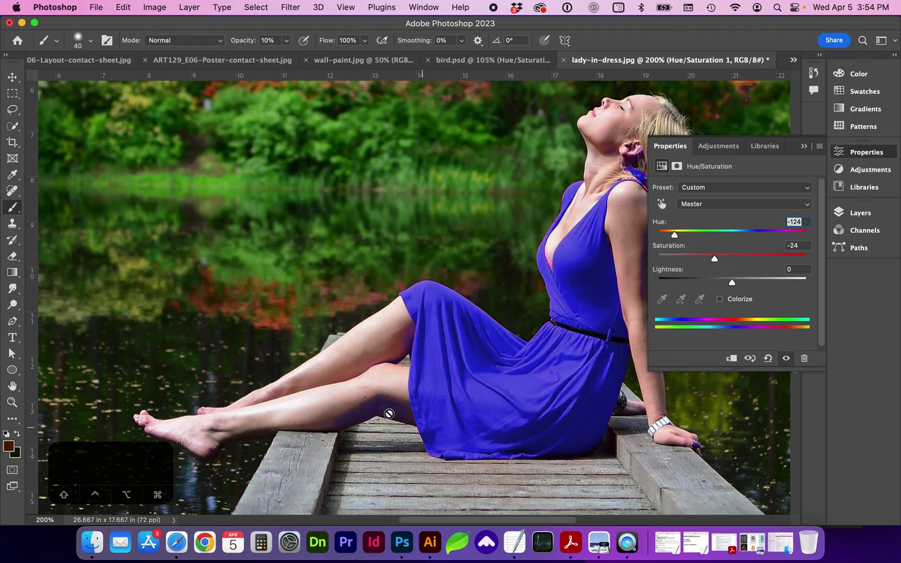
pyautogui.hscroll(3, 466, 393)
pyautogui.scroll(2, 466, 393)
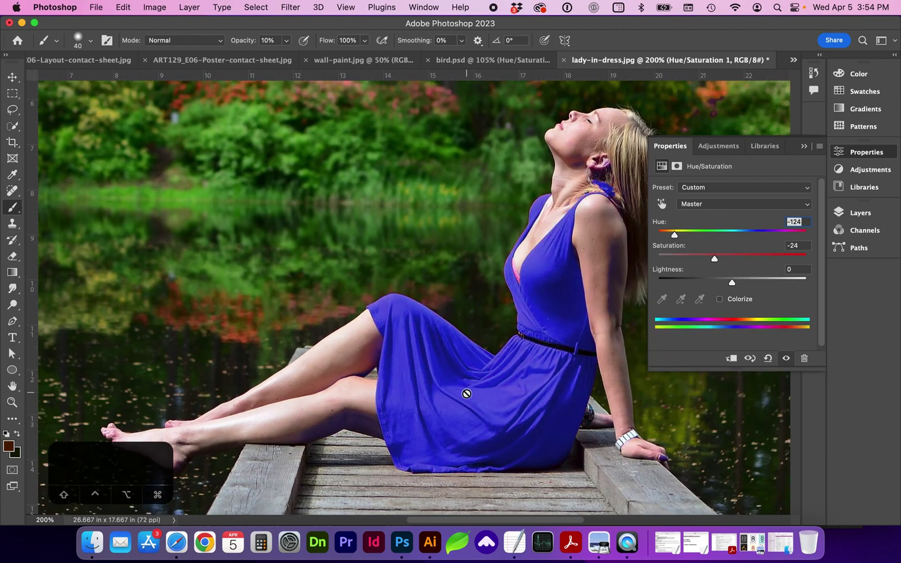
pyautogui.press('super+0')
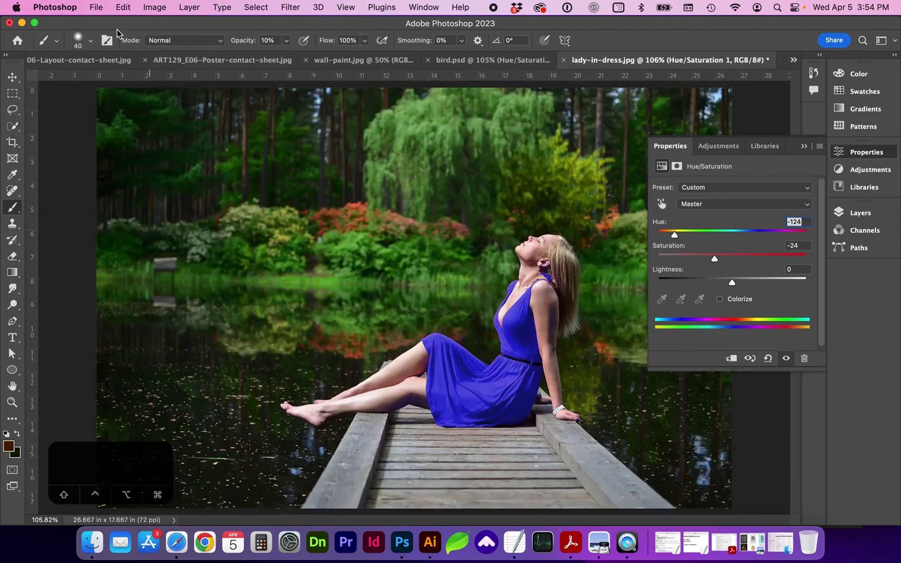
# - Save the layered image as lady-in-dress.psd in Photoshop format in the Making Selections folder
pyautogui.press('F7')
pyautogui.click(97, 7)
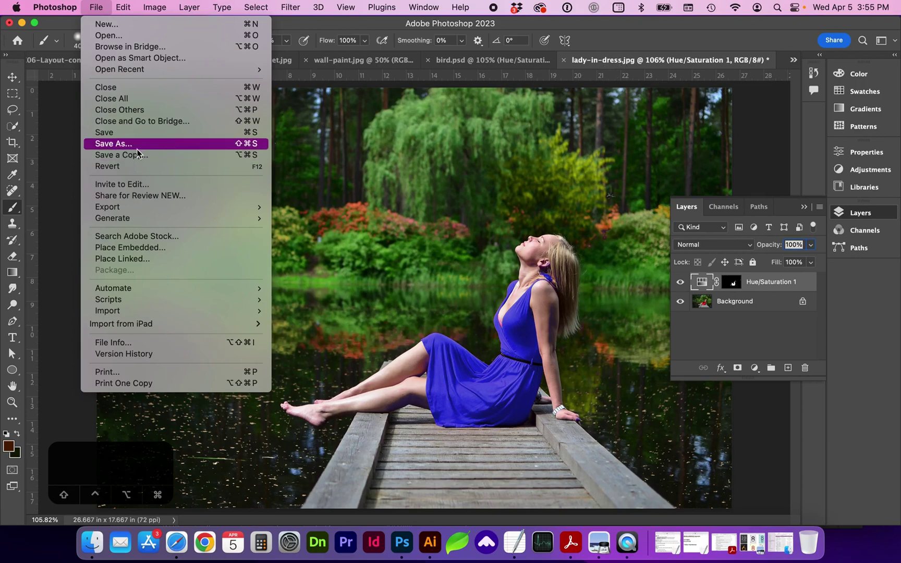
pyautogui.click(119, 147)
pyautogui.click(320, 364)
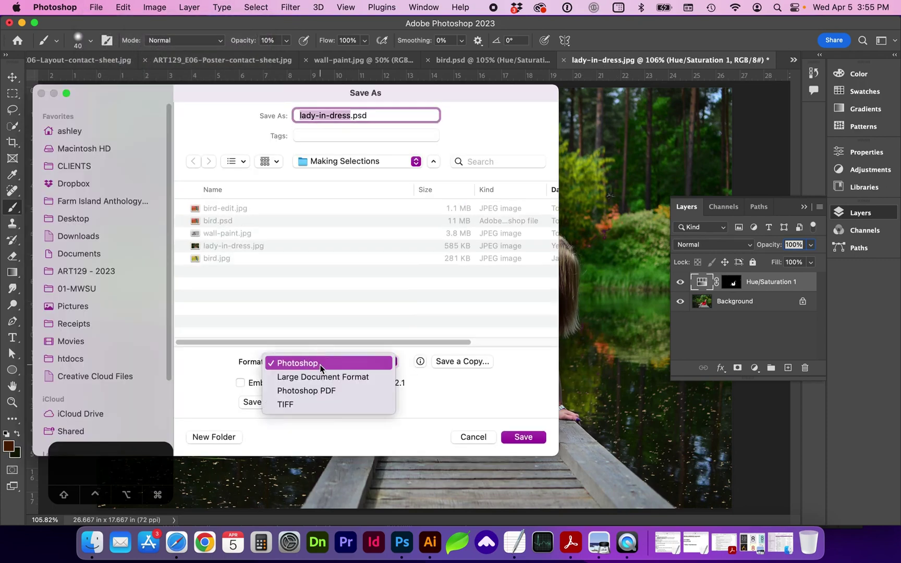
pyautogui.click(315, 362)
pyautogui.click(519, 437)
pyautogui.click(437, 195)
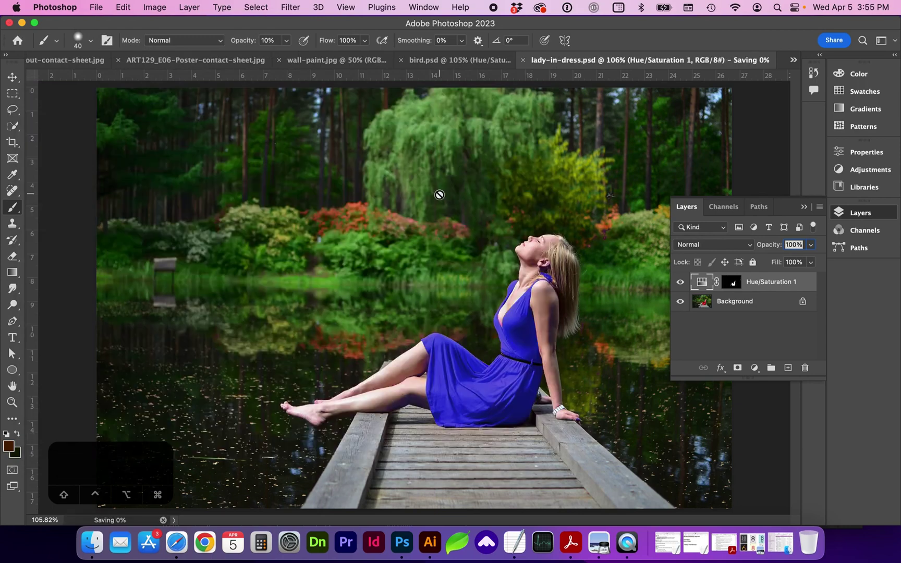
# - Save a copy of the dress image in JPEG format in the Making Selections folder
pyautogui.click(95, 7)
pyautogui.click(109, 156)
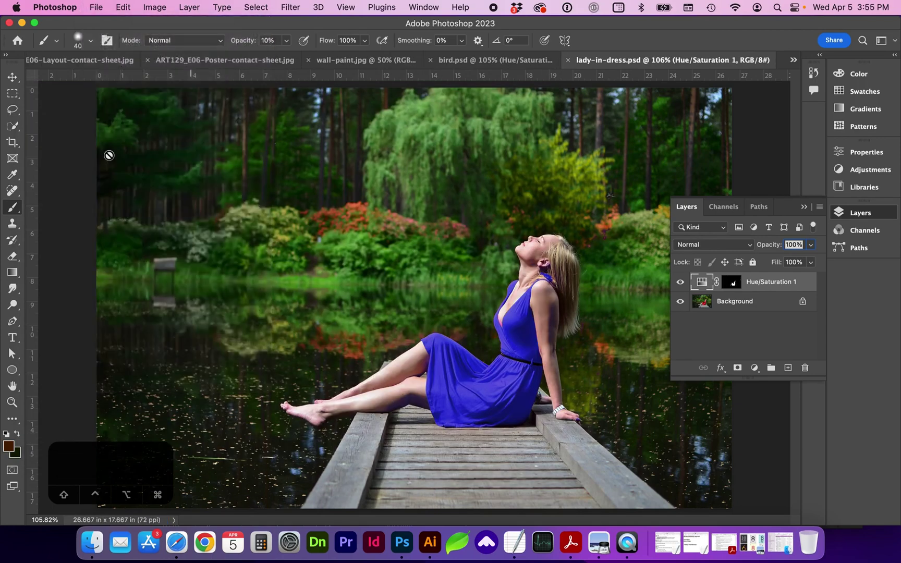
pyautogui.click(295, 308)
pyautogui.click(294, 409)
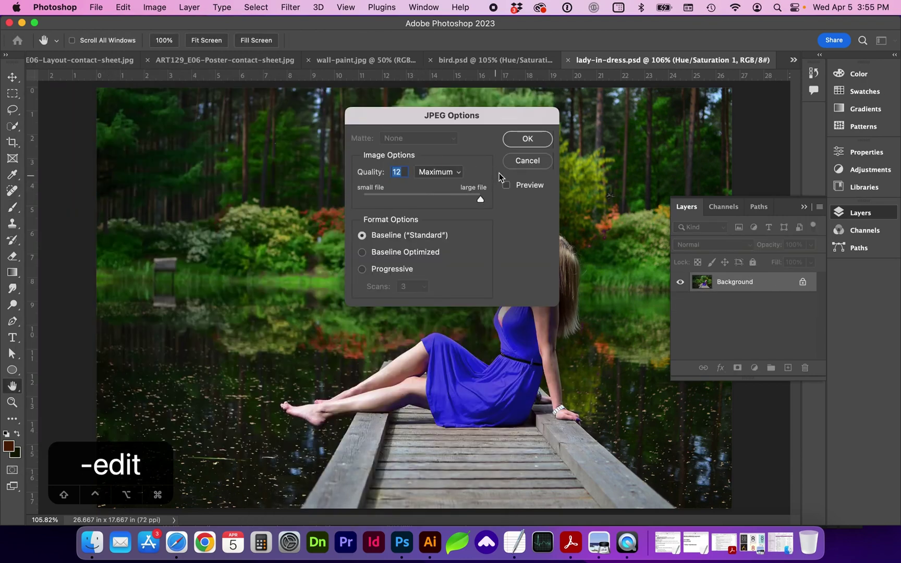
pyautogui.click(527, 138)
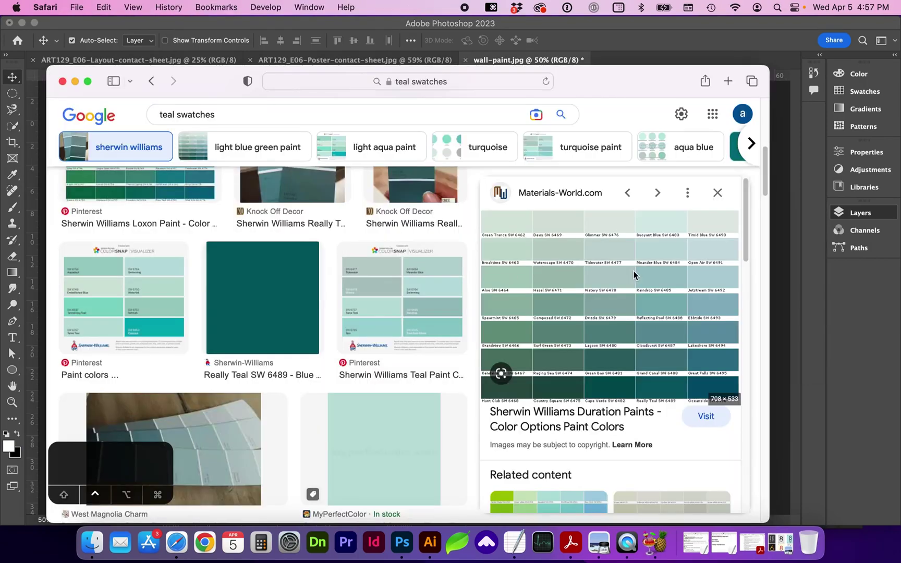
# - Copy the Sherwin Williams teal swatch chart from the Safari image search and paste it into wall-paint.jpg in Photoshop
pyautogui.rightClick(595, 279)
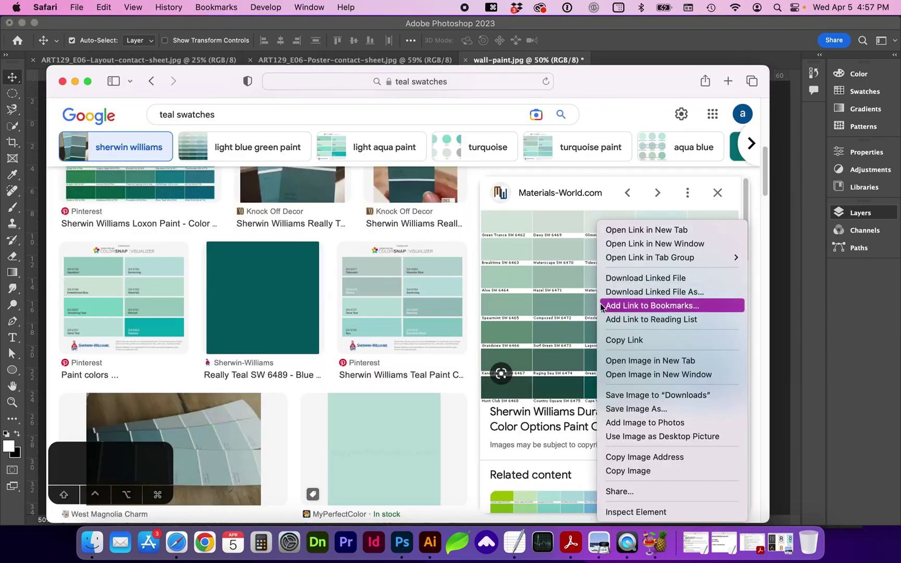
pyautogui.click(614, 456)
pyautogui.press('super+Tab')
pyautogui.press('super+v')
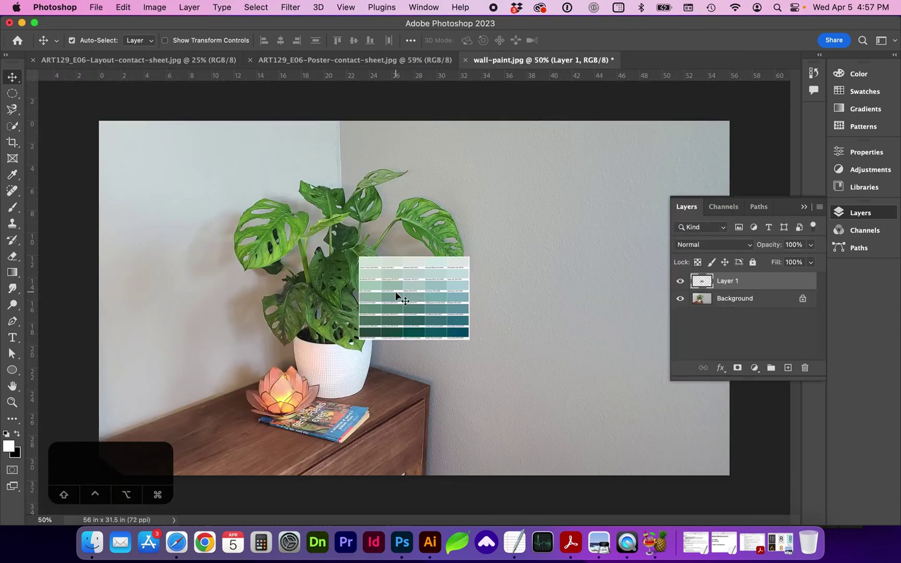
# - Enlarge the pasted swatch chart with Free Transform so it covers the lower-left part of the photo
pyautogui.press('super')
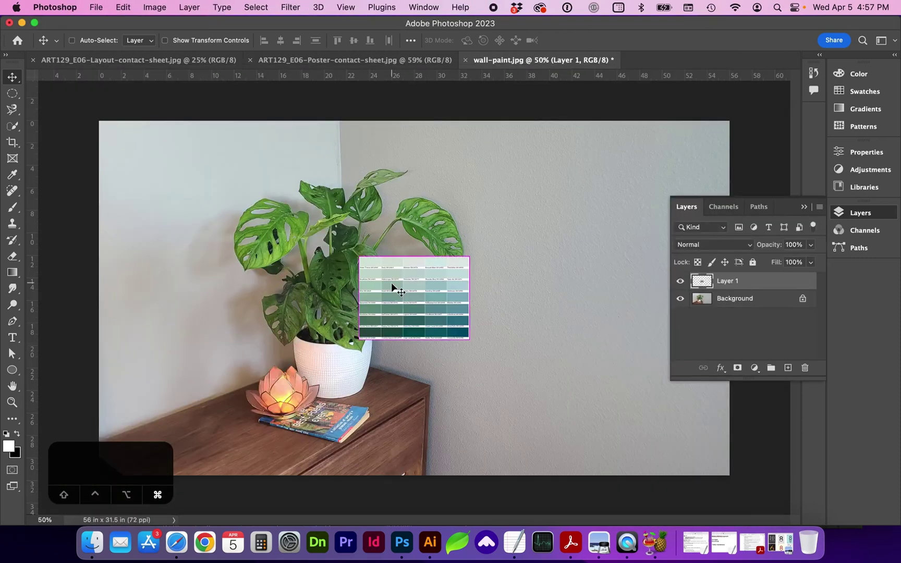
pyautogui.press('super+t')
pyautogui.moveTo(359, 256); pyautogui.dragTo(217, 173)
pyautogui.press('Return')
# - Duplicate the Background layer and hide the original
pyautogui.click(701, 296)
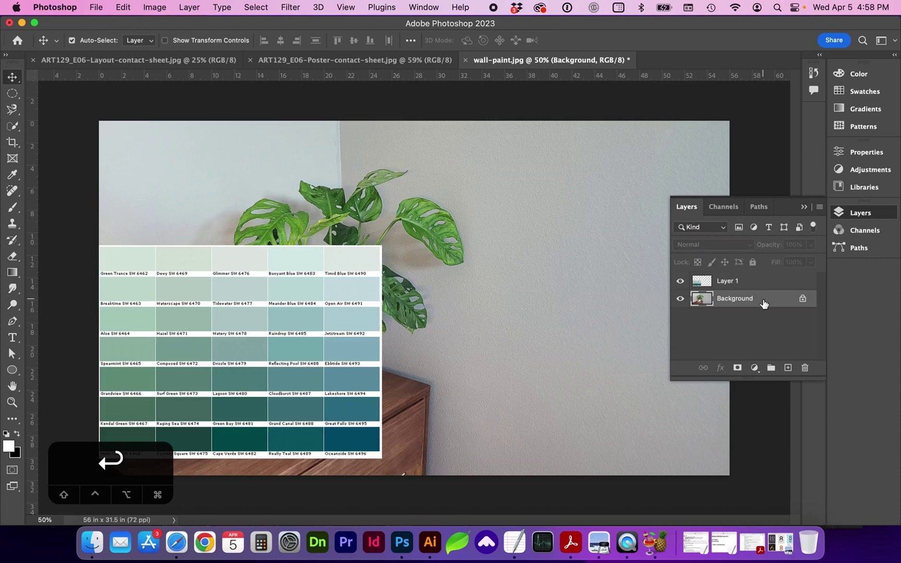
pyautogui.moveTo(761, 301); pyautogui.dragTo(787, 369)
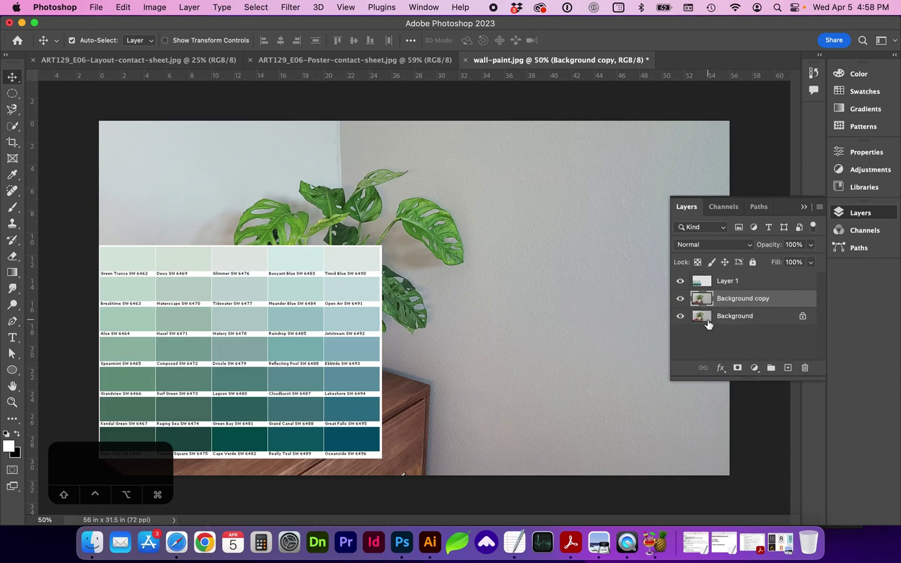
pyautogui.click(680, 317)
# - Create a solid colour fill layer sampled from the Reflecting Pool SW 6488 swatch and place it directly above Background copy
pyautogui.click(701, 318)
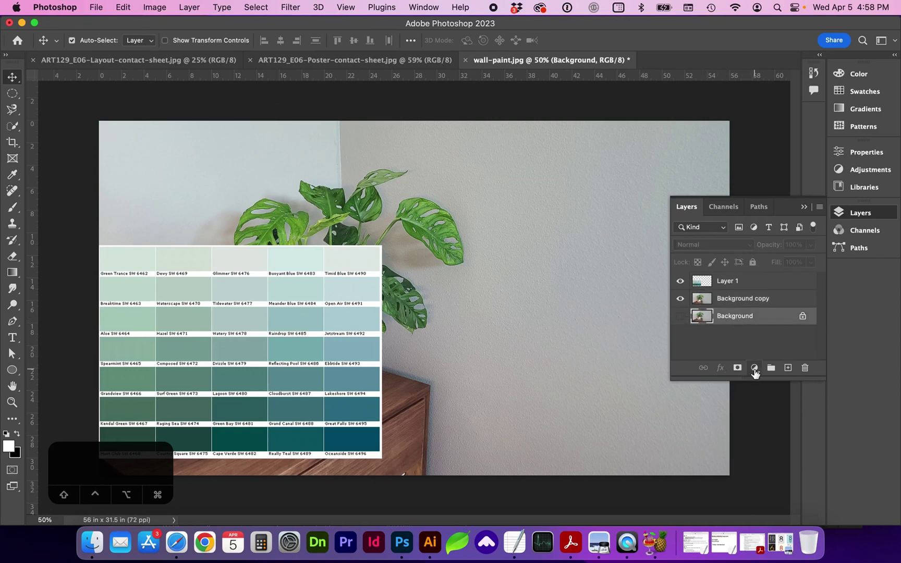
pyautogui.click(754, 369)
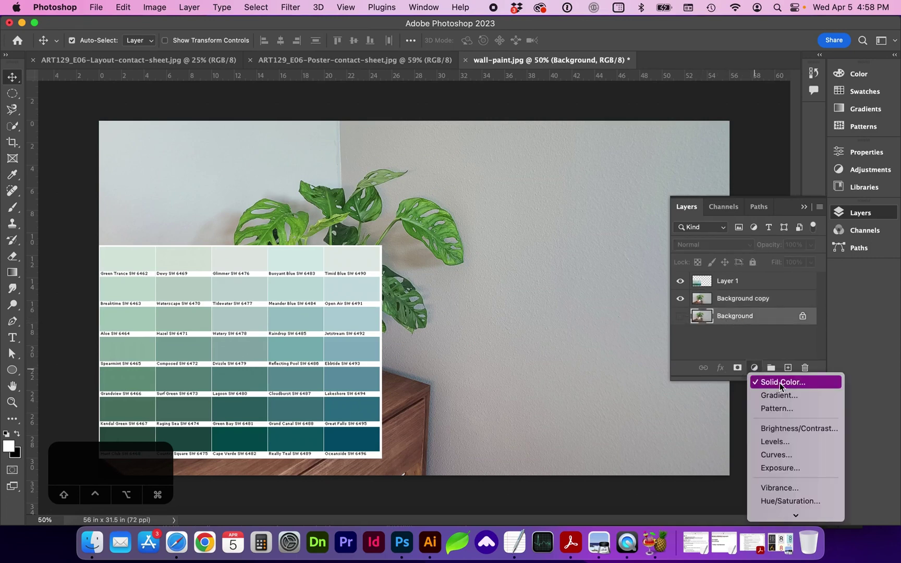
pyautogui.click(778, 382)
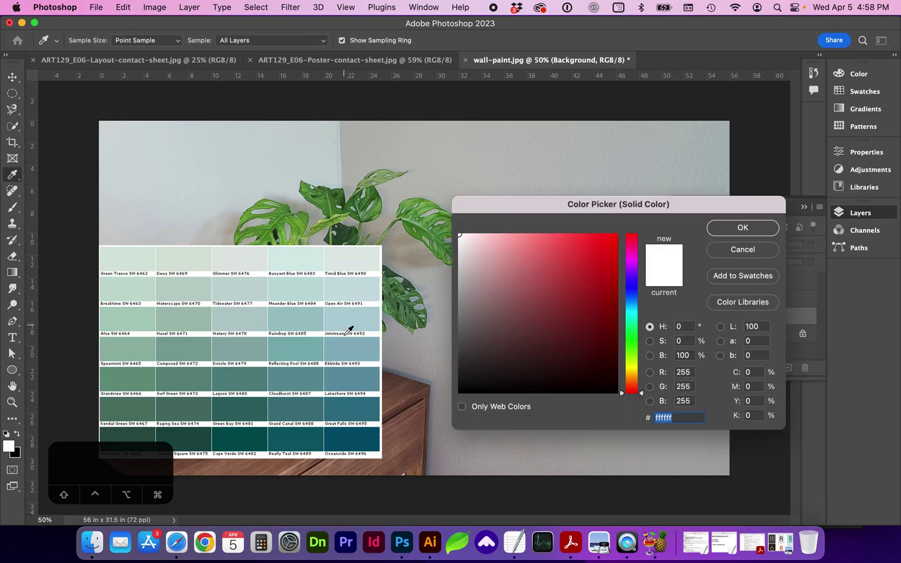
pyautogui.click(302, 348)
pyautogui.click(743, 228)
pyautogui.moveTo(747, 331); pyautogui.dragTo(747, 295)
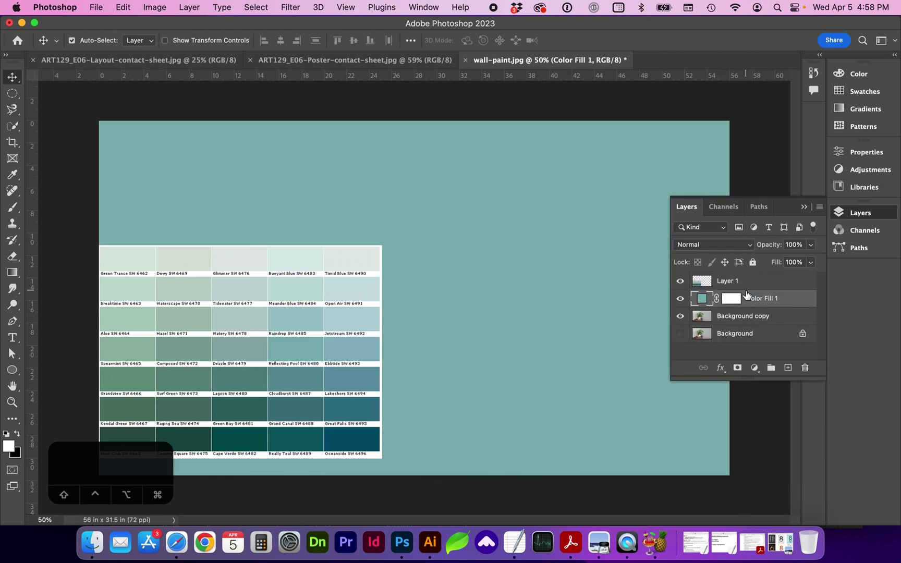
# - Set the colour fill layer to Multiply at 89% opacity, hiding and showing the swatch chart to compare the wall colour
pyautogui.click(680, 281)
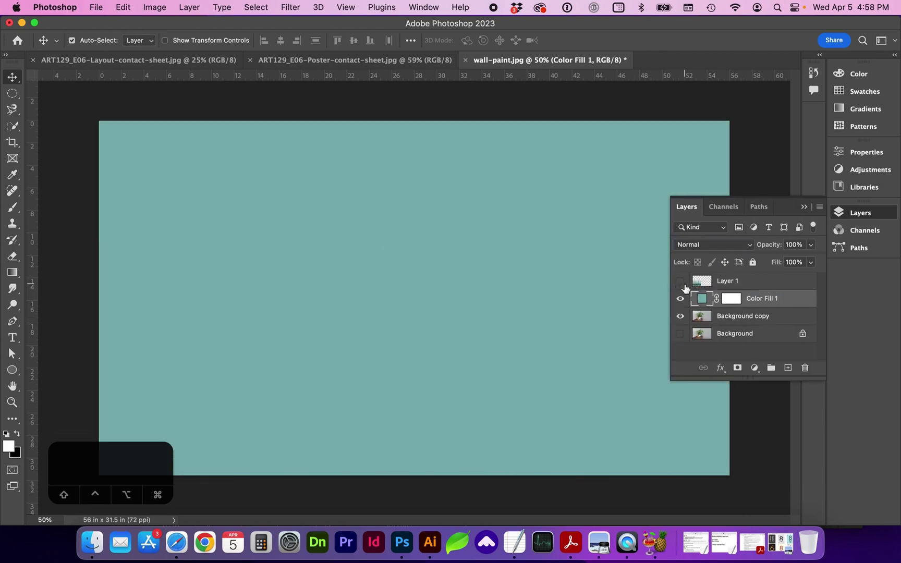
pyautogui.click(703, 244)
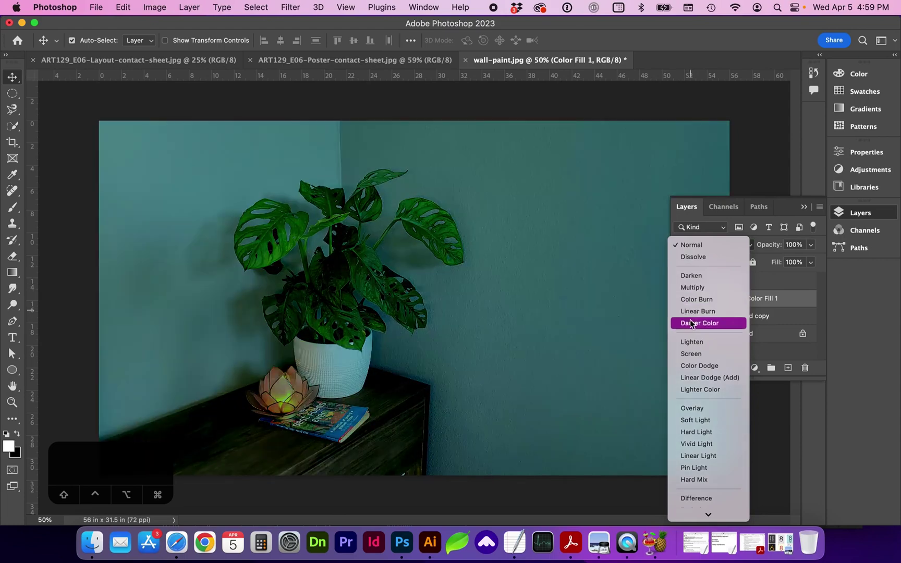
pyautogui.click(693, 287)
pyautogui.click(679, 282)
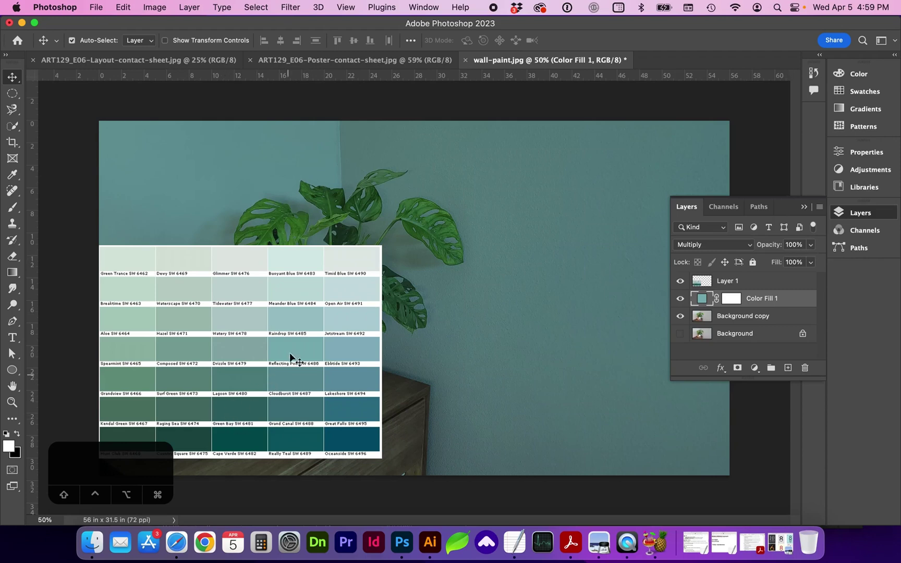
pyautogui.press('8')
pyautogui.press('9')
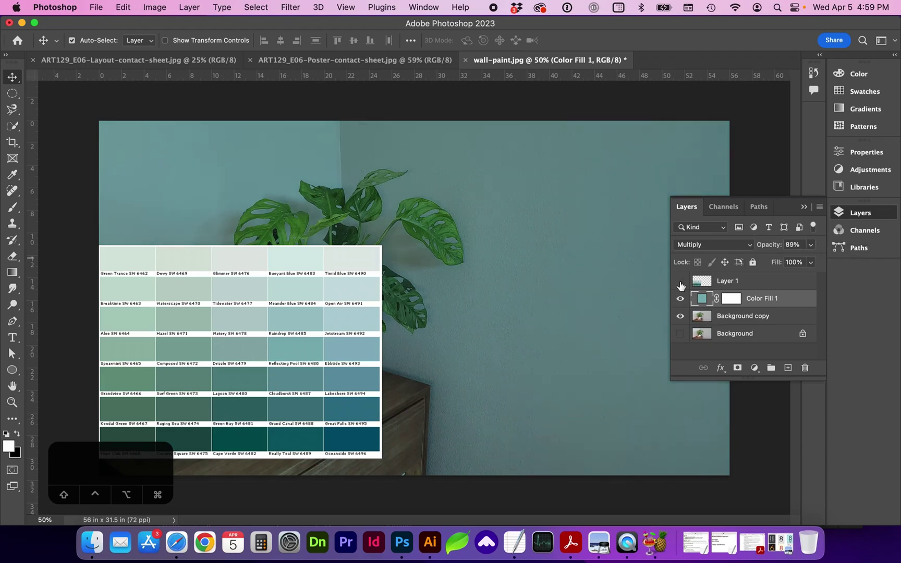
# - Hide the swatch chart and the colour fill layer, and make Background copy the active layer
pyautogui.click(680, 281)
pyautogui.click(679, 299)
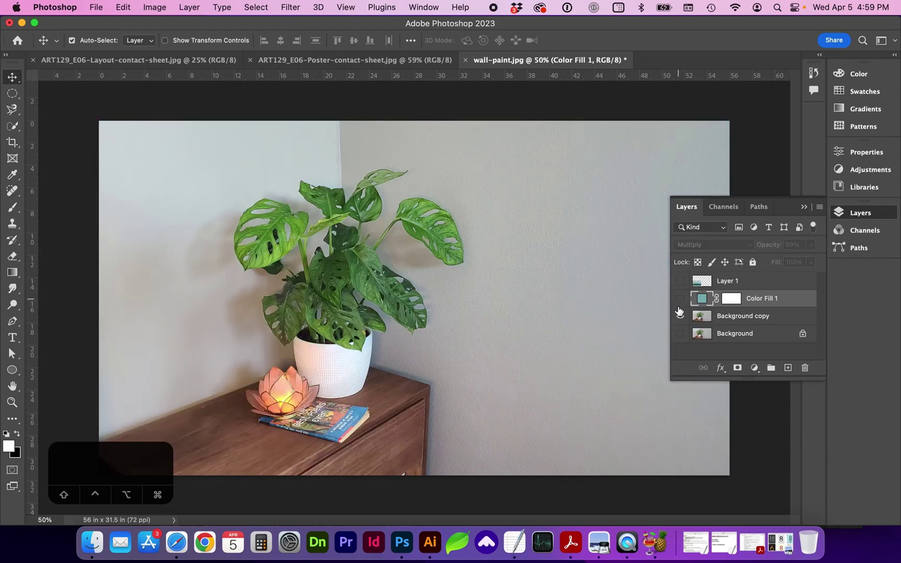
pyautogui.click(722, 319)
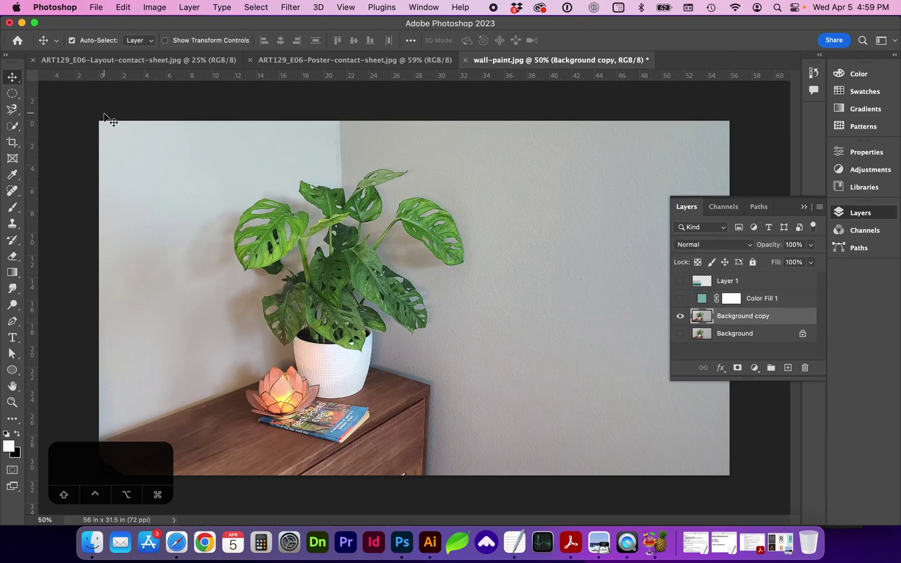
# - Look through the lasso and quick selection tool groups and switch to the Magic Wand tool
pyautogui.click(12, 111)
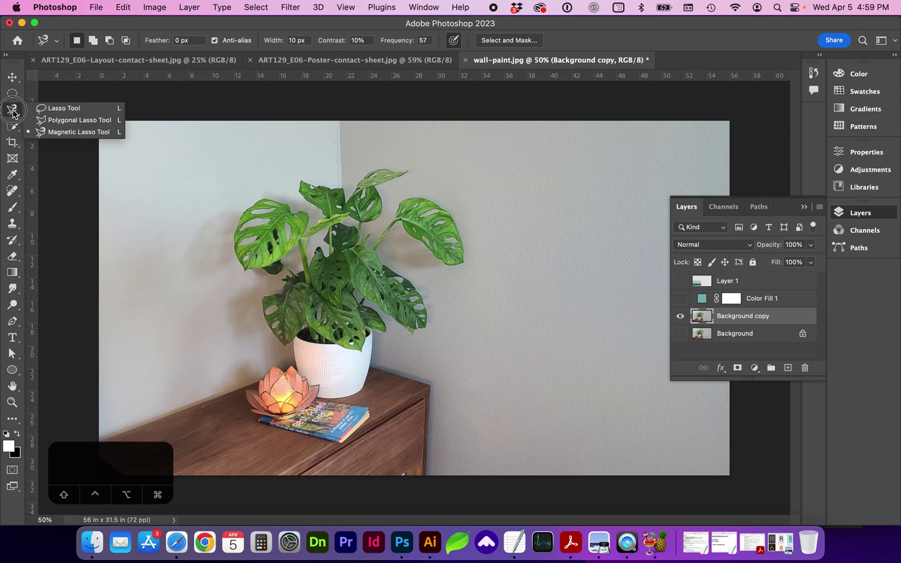
pyautogui.click(13, 125)
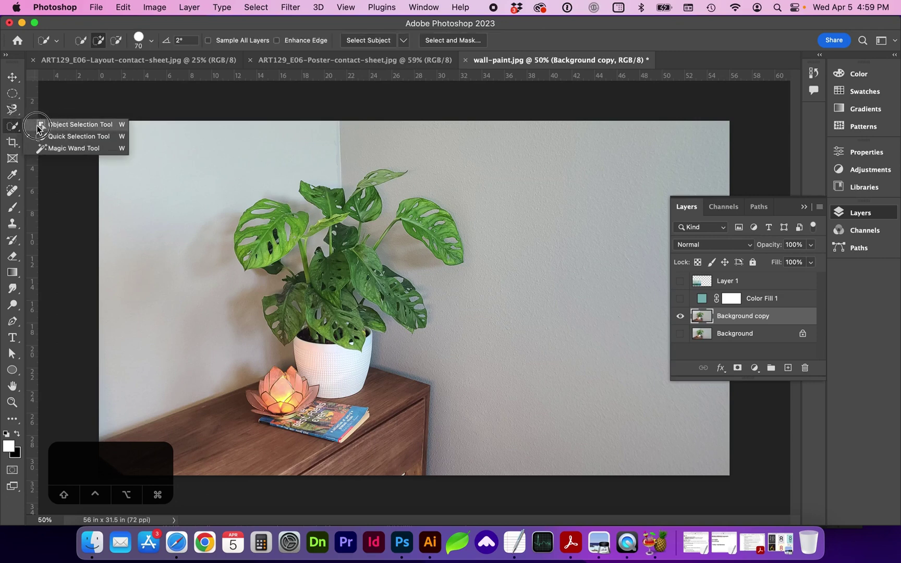
pyautogui.moveTo(37, 129); pyautogui.dragTo(20, 130)
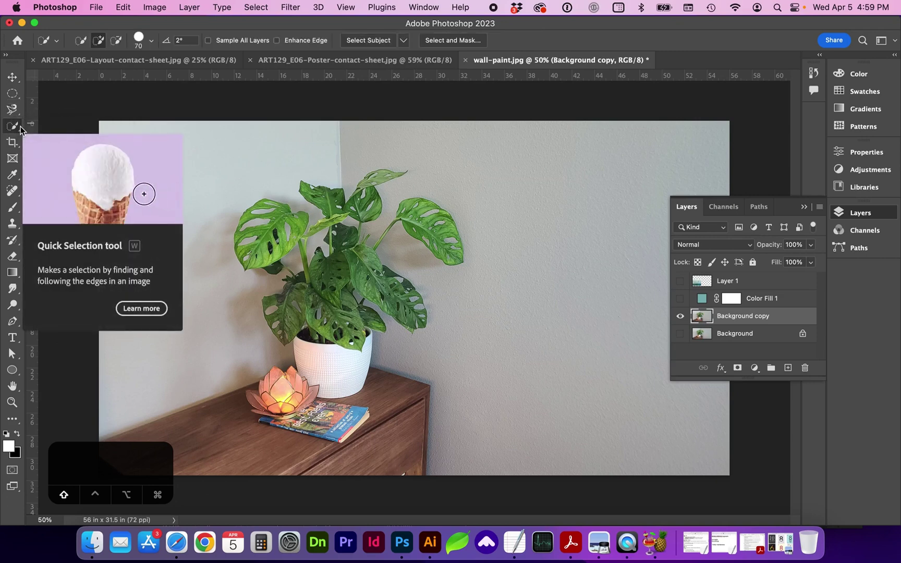
pyautogui.press('w')
pyautogui.press('w')
pyautogui.press('w')
pyautogui.press('w')
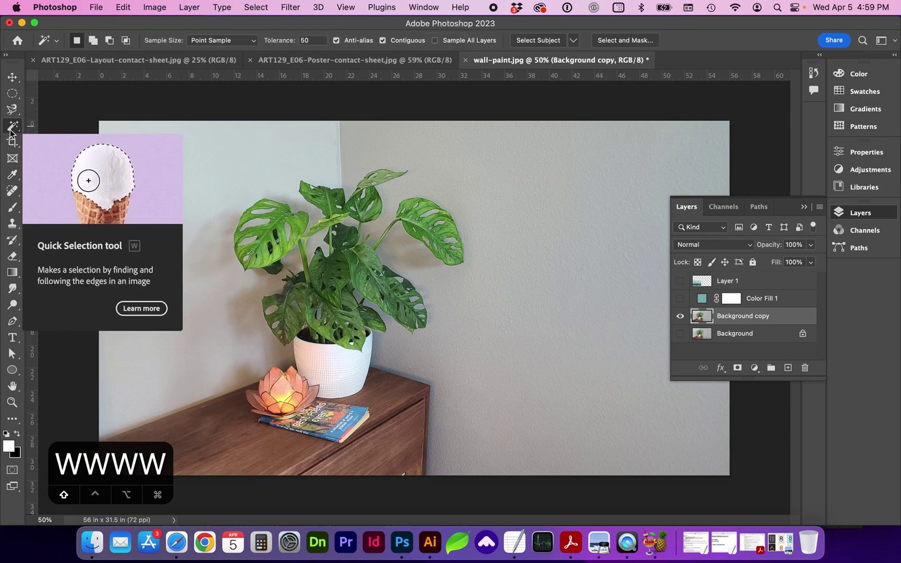
# - Select the plant and its pot with the Object Selection tool, and add the dresser with the lotus lamp and book to the selection
pyautogui.press('w')
pyautogui.click(12, 129)
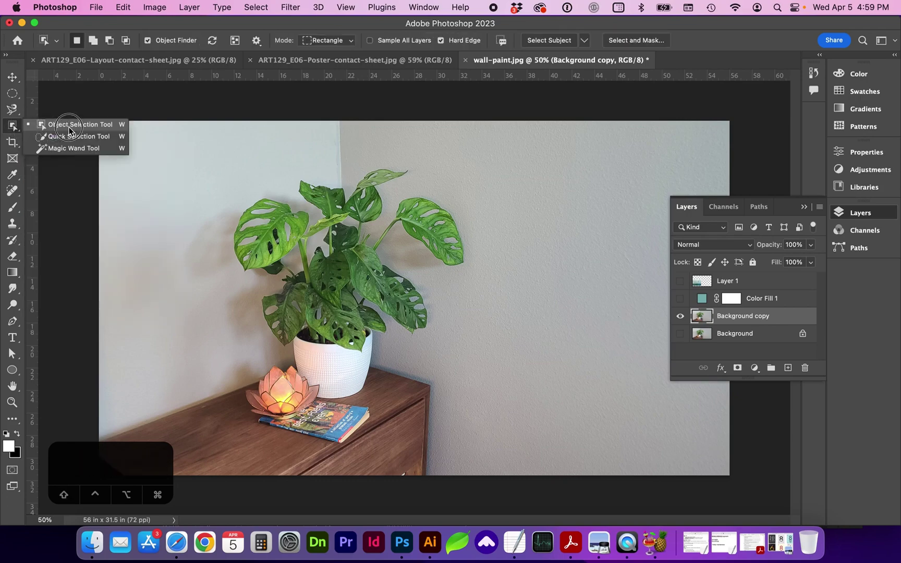
pyautogui.click(73, 126)
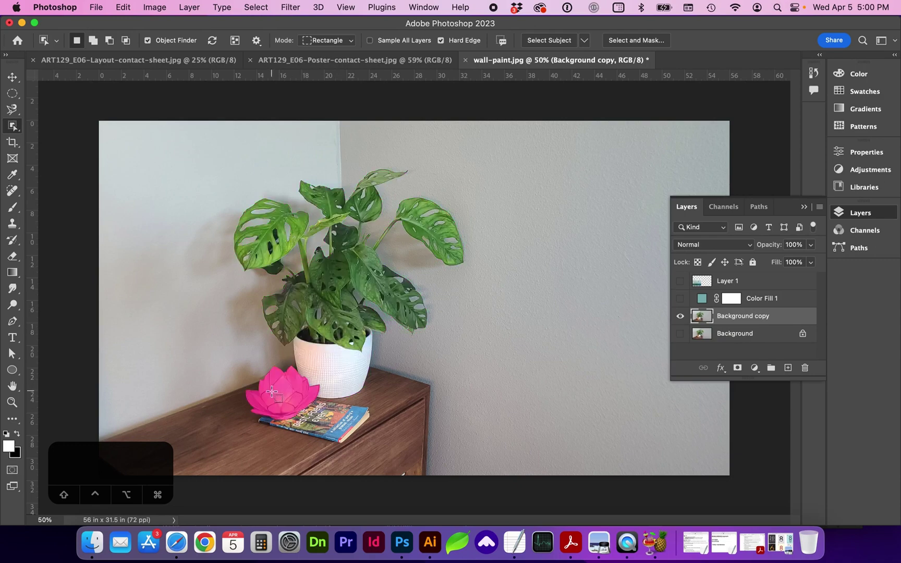
pyautogui.click(282, 228)
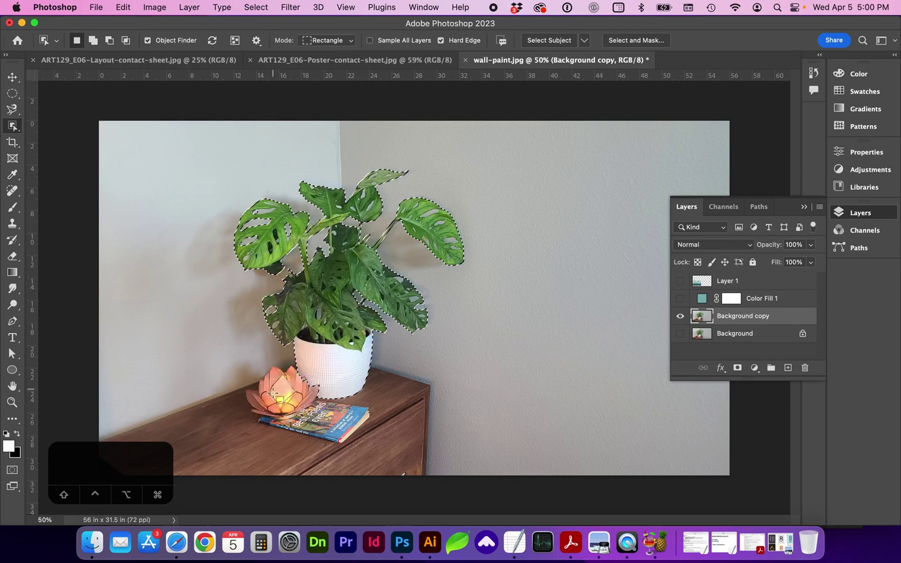
pyautogui.press('shift')
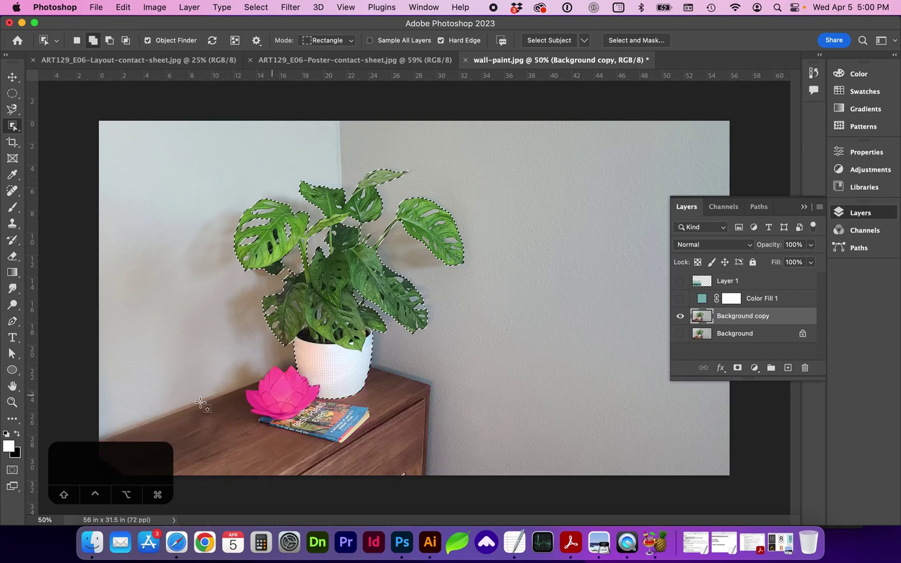
pyautogui.keyDown('shift'); pyautogui.click(201, 403); pyautogui.keyUp('shift')
pyautogui.moveTo(96, 329); pyautogui.dragTo(447, 497)
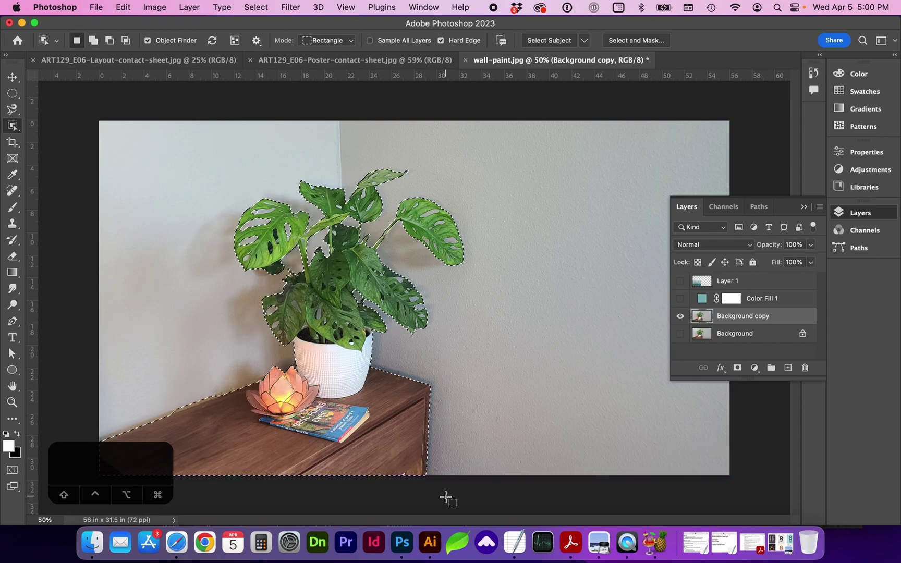
# - Switch to the Quick Selection tool at brush size 15 and subtract part of the upper middle leaf area from the selection
pyautogui.press('z')
pyautogui.moveTo(396, 234); pyautogui.dragTo(469, 288)
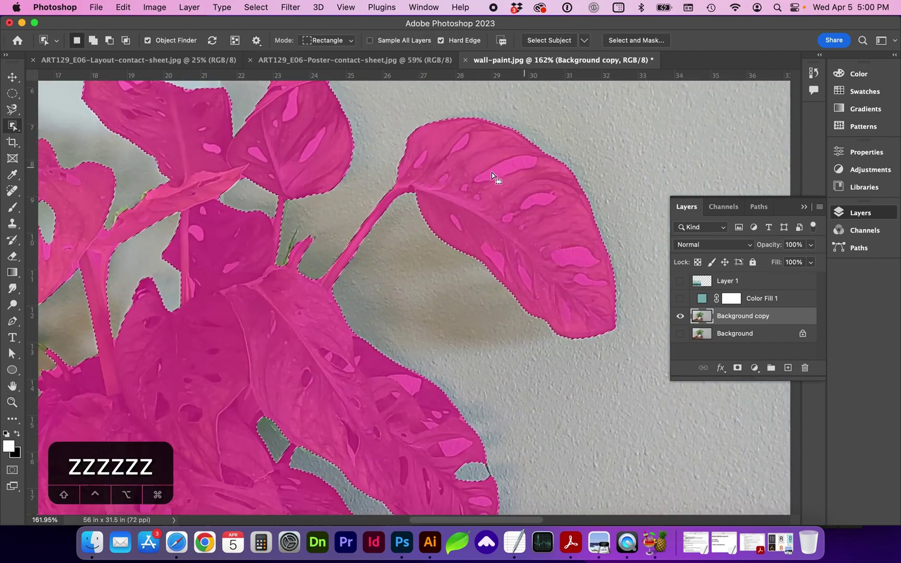
pyautogui.press('super+0')
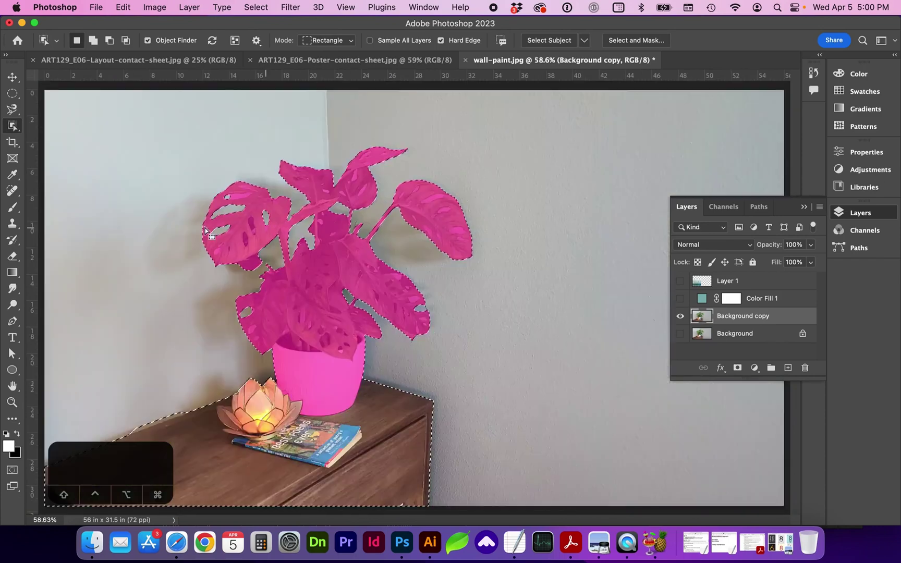
pyautogui.moveTo(14, 129); pyautogui.dragTo(64, 137)
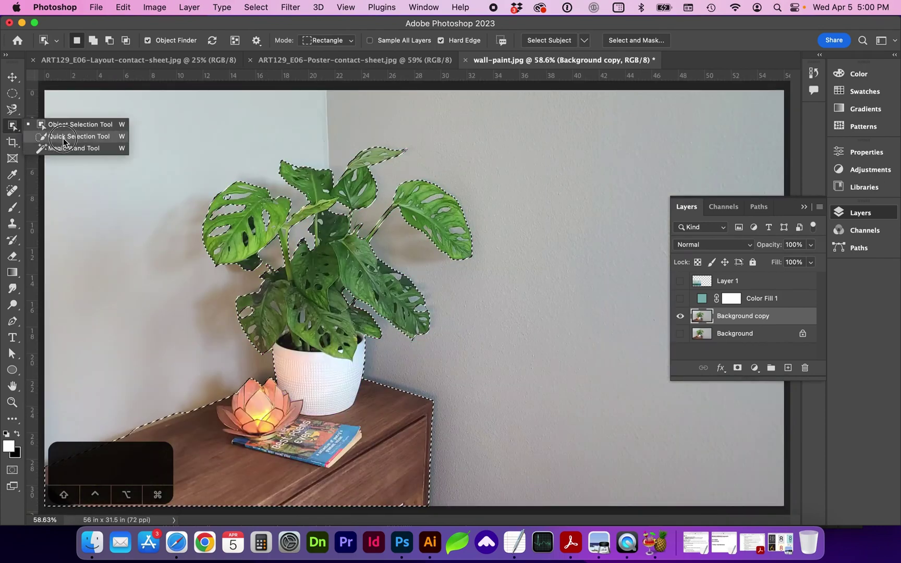
pyautogui.click(38, 136)
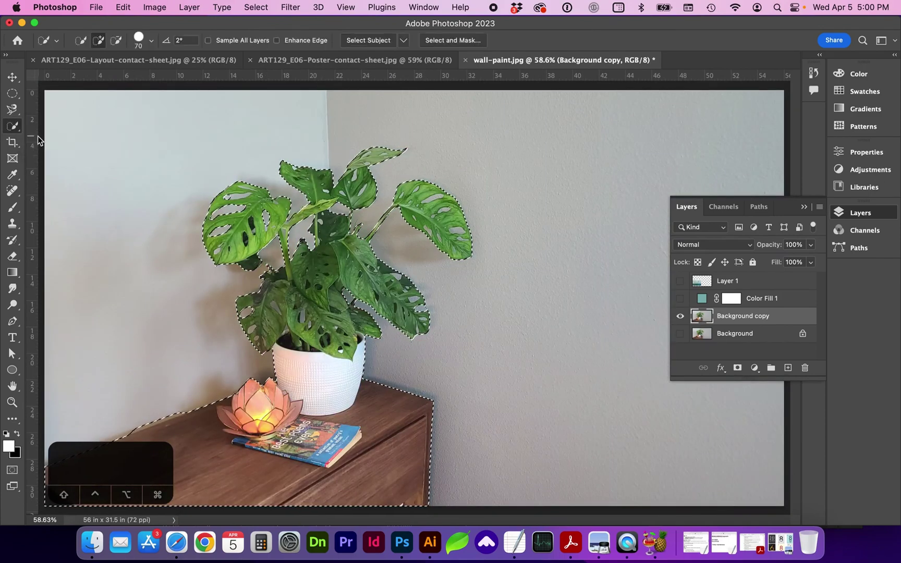
pyautogui.press('[')
pyautogui.press('[')
pyautogui.press('[')
pyautogui.press('[')
pyautogui.press('[')
pyautogui.press(']')
pyautogui.press(']')
pyautogui.press('[')
pyautogui.press('[')
pyautogui.press('[')
pyautogui.press('[')
pyautogui.press('[')
pyautogui.press('[')
pyautogui.press('[')
pyautogui.press('alt')
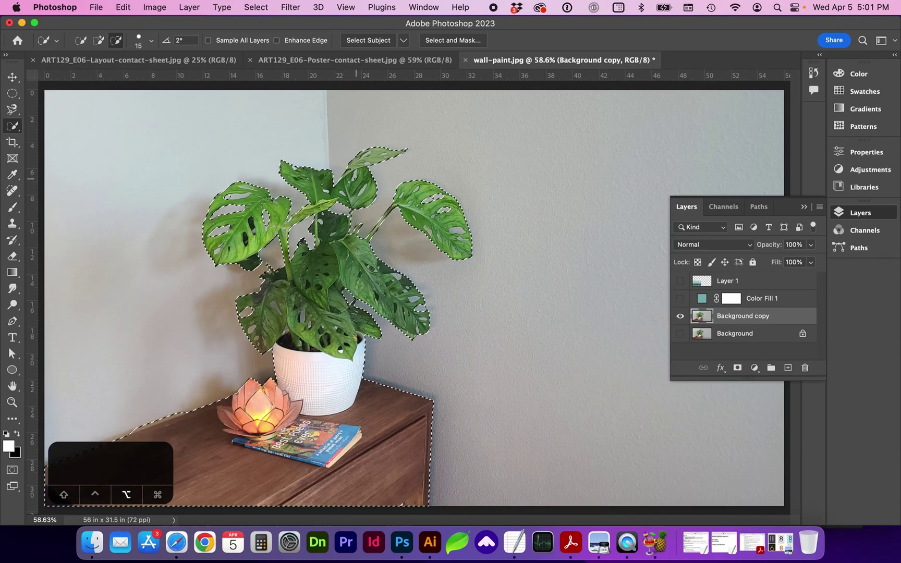
pyautogui.keyDown('alt'); pyautogui.click(355, 178); pyautogui.keyUp('alt')
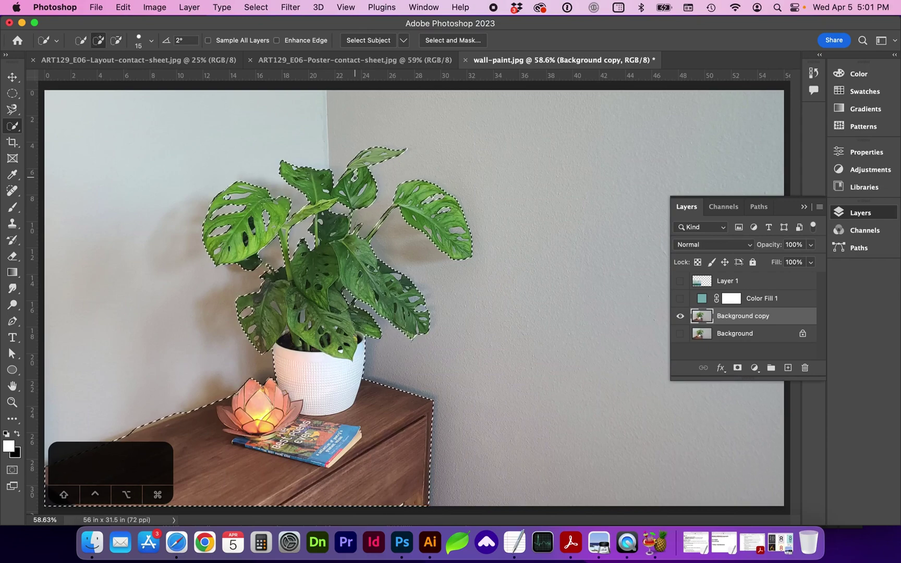
pyautogui.press('alt')
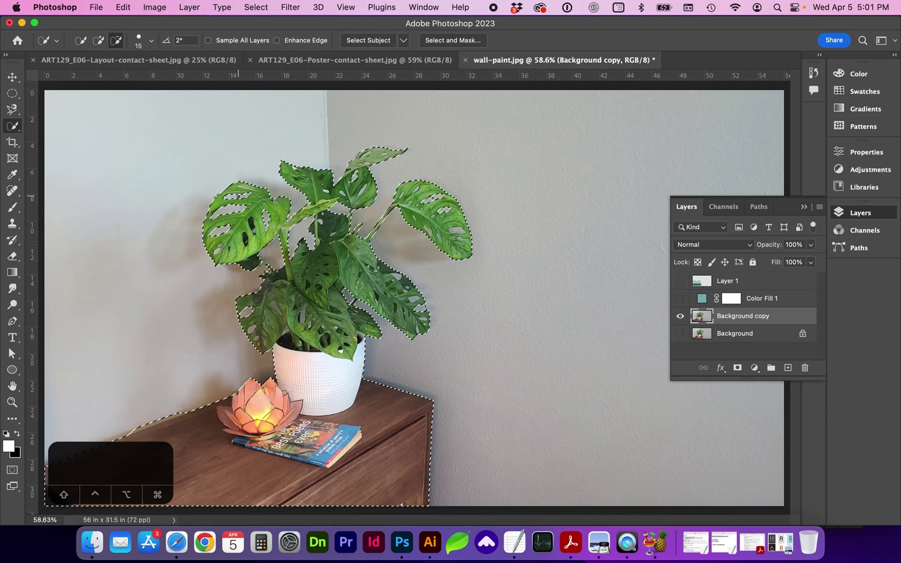
# - Inspect the selection edges around the leaves and reduce the Quick Selection brush size to 9
pyautogui.press('super+equal')
pyautogui.press('super+equal')
pyautogui.hscroll(-5, 276, 242)
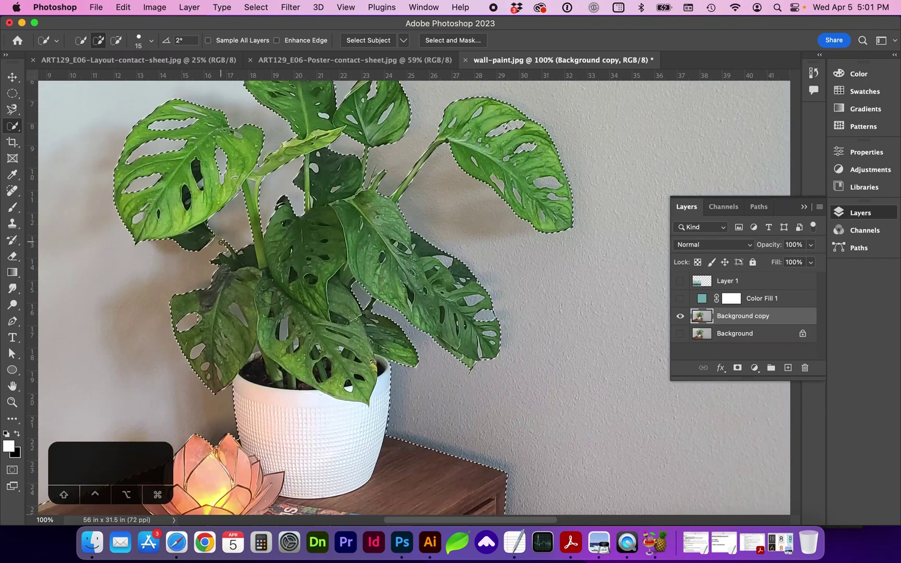
pyautogui.press('[')
pyautogui.press('[')
pyautogui.press('super+0')
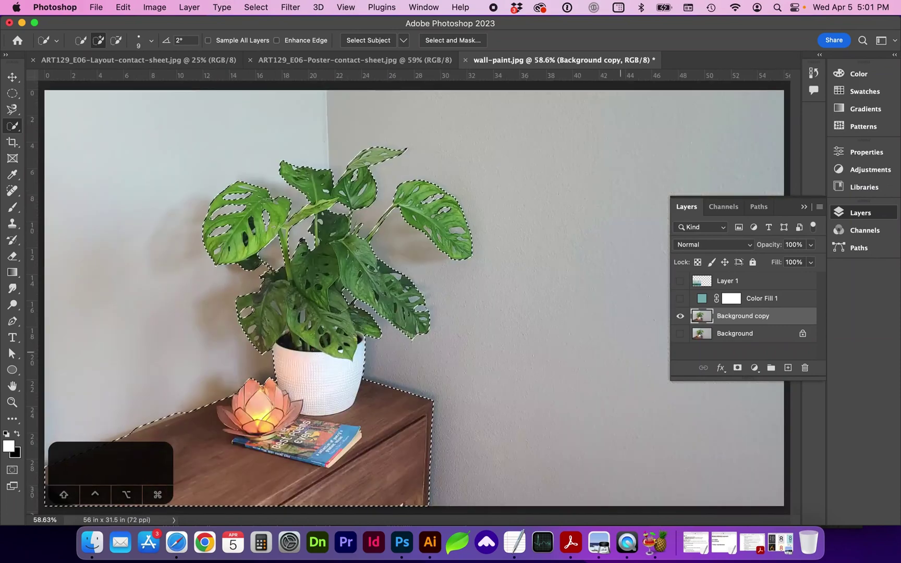
# - Show Color Fill 1 and cut the selected plant and dresser area out of its layer mask with black as the background colour
pyautogui.click(679, 299)
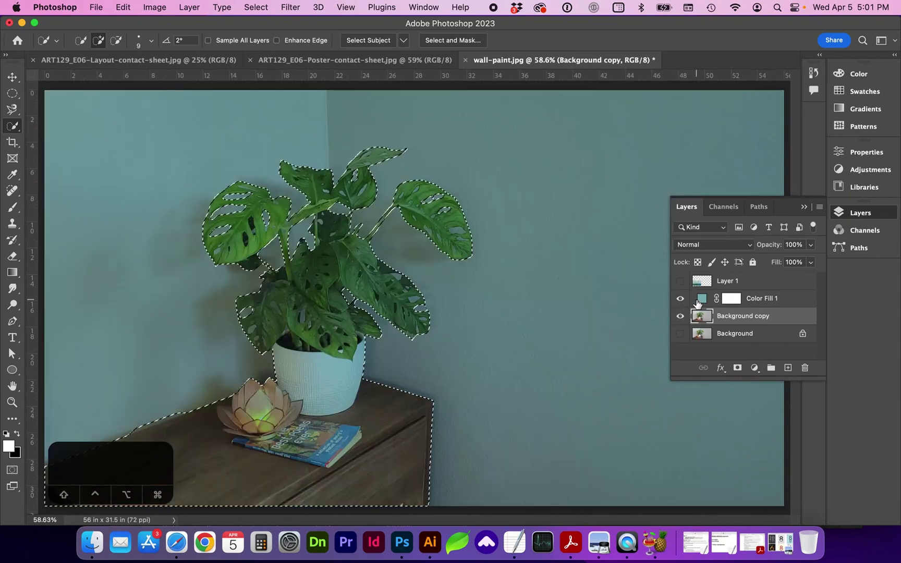
pyautogui.click(720, 306)
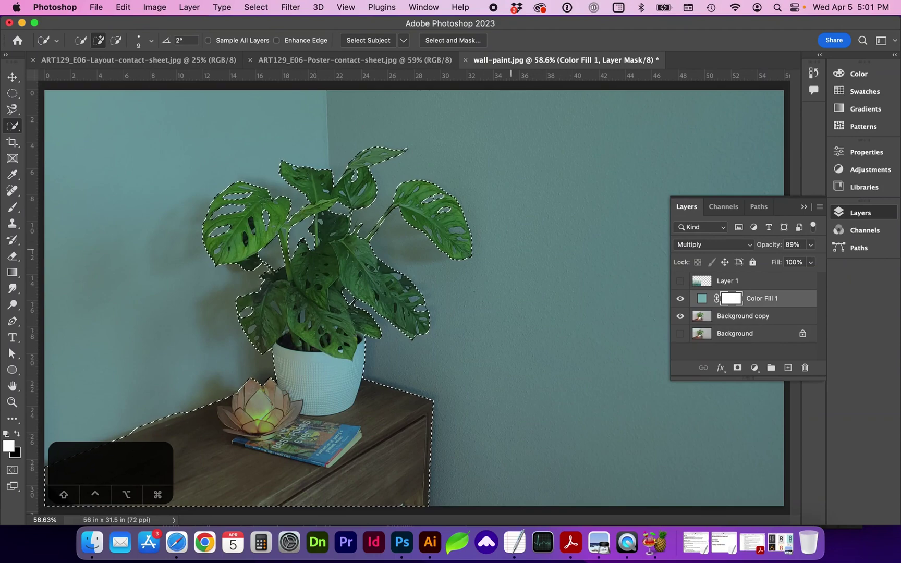
pyautogui.click(17, 434)
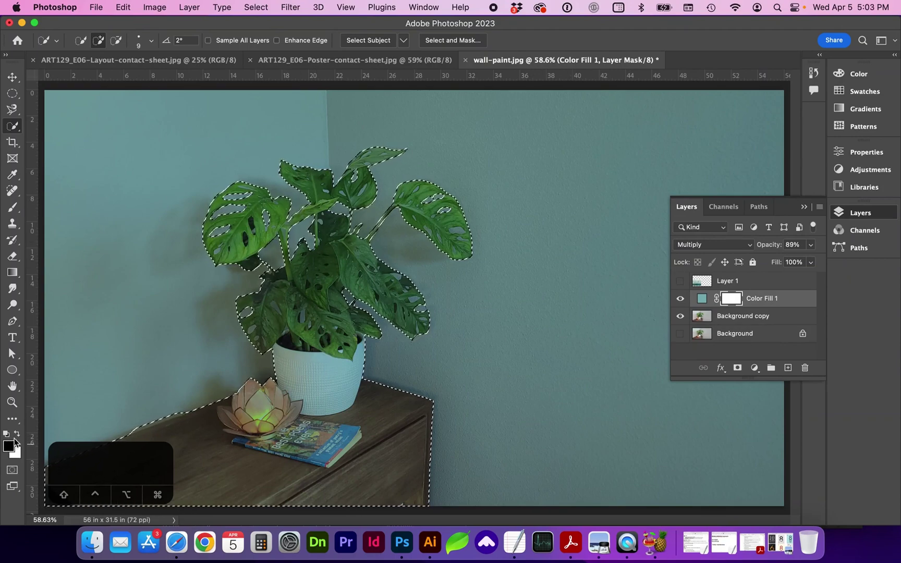
pyautogui.click(15, 435)
pyautogui.press('x')
pyautogui.press('x')
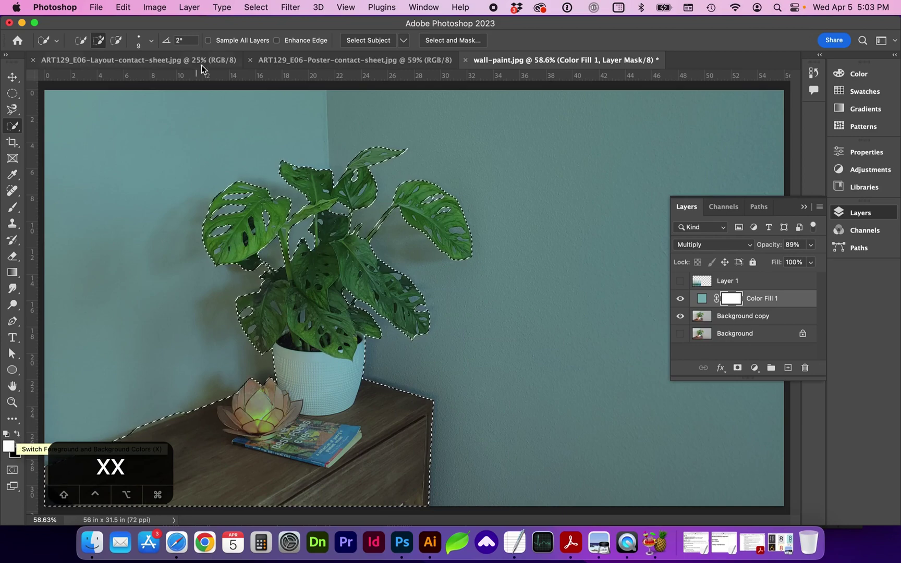
pyautogui.click(124, 7)
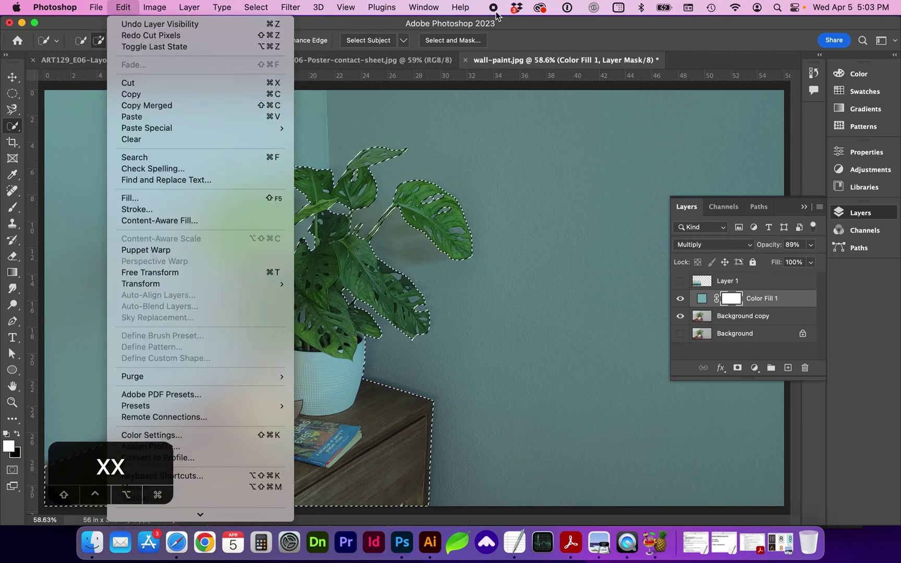
pyautogui.click(490, 23)
pyautogui.press('super+x')
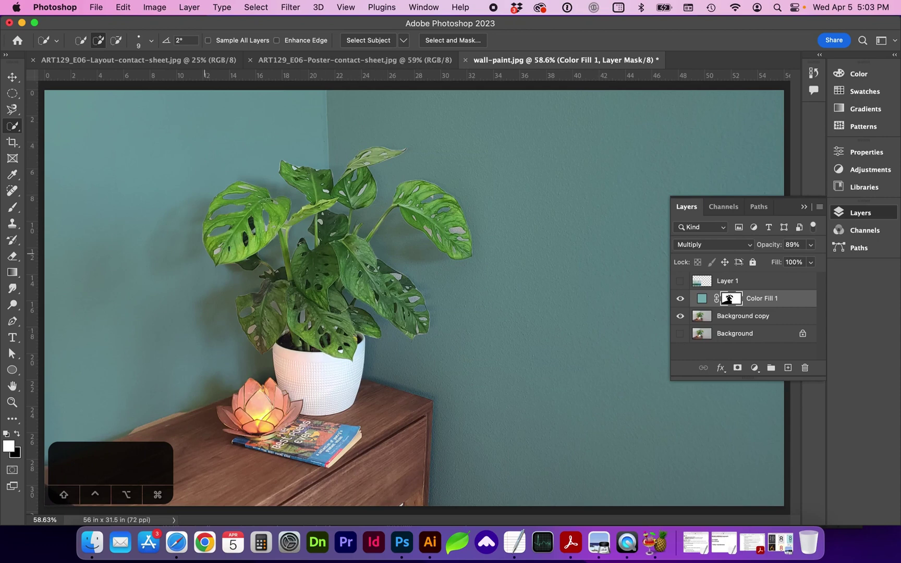
# - Switch to the Brush tool, increase the brush hardness and set its opacity to 100% for retouching along the dresser's back edge
pyautogui.press('super+minus')
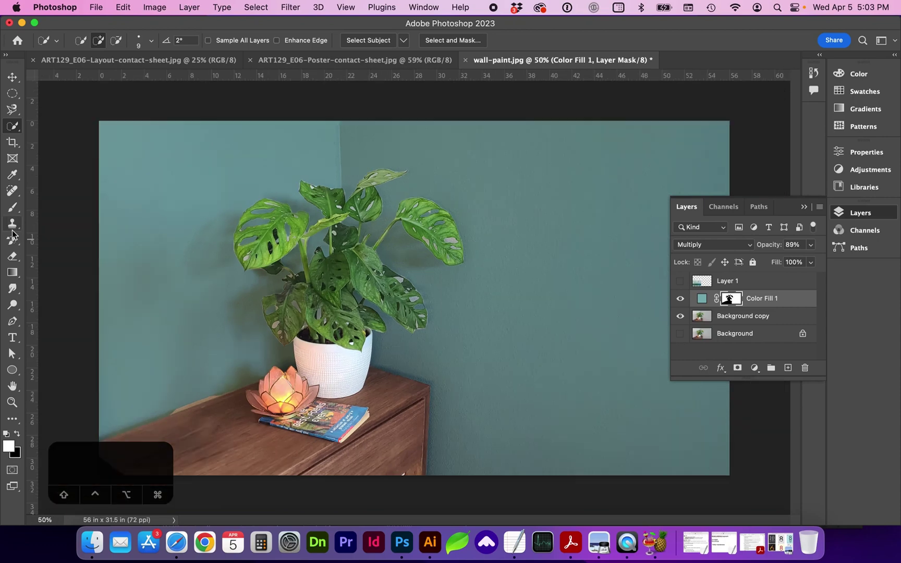
pyautogui.press('b')
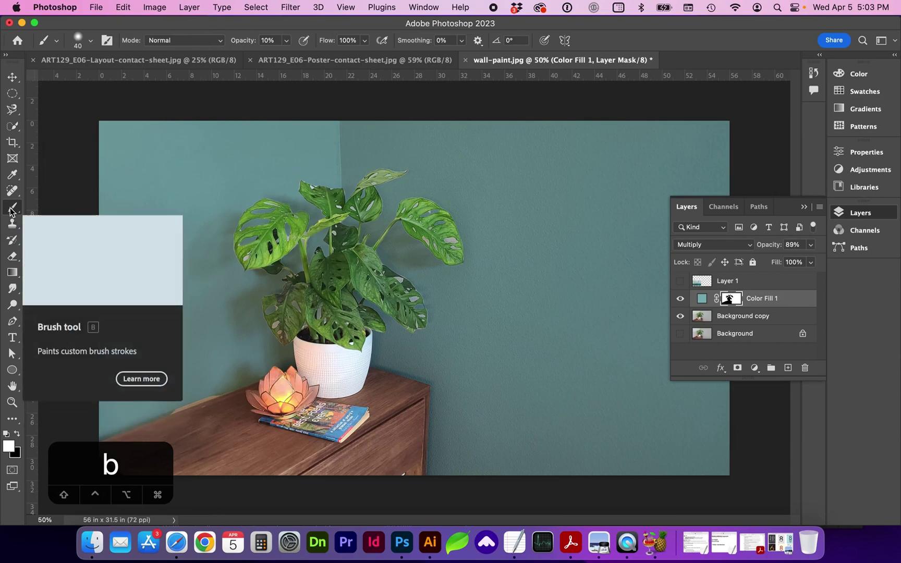
pyautogui.press('z')
pyautogui.moveTo(238, 378); pyautogui.dragTo(248, 434)
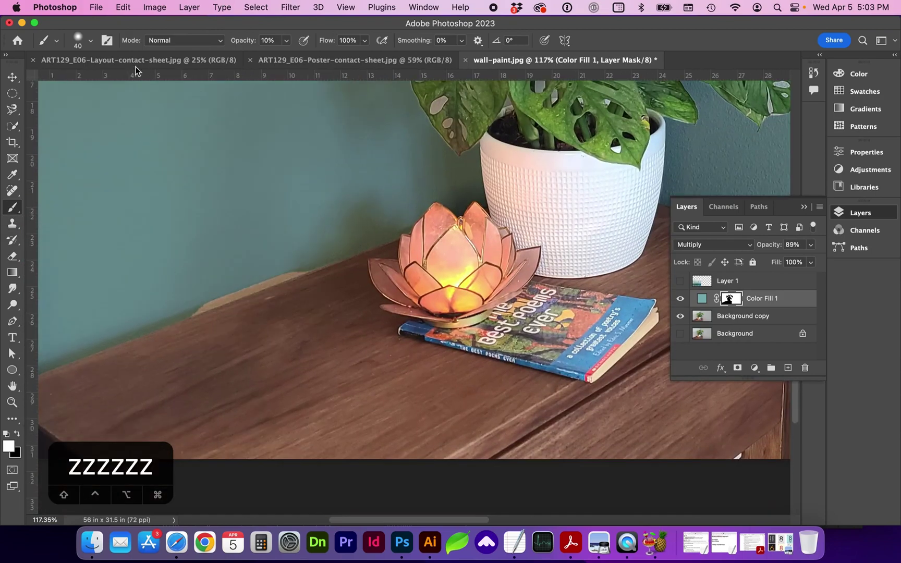
pyautogui.click(92, 41)
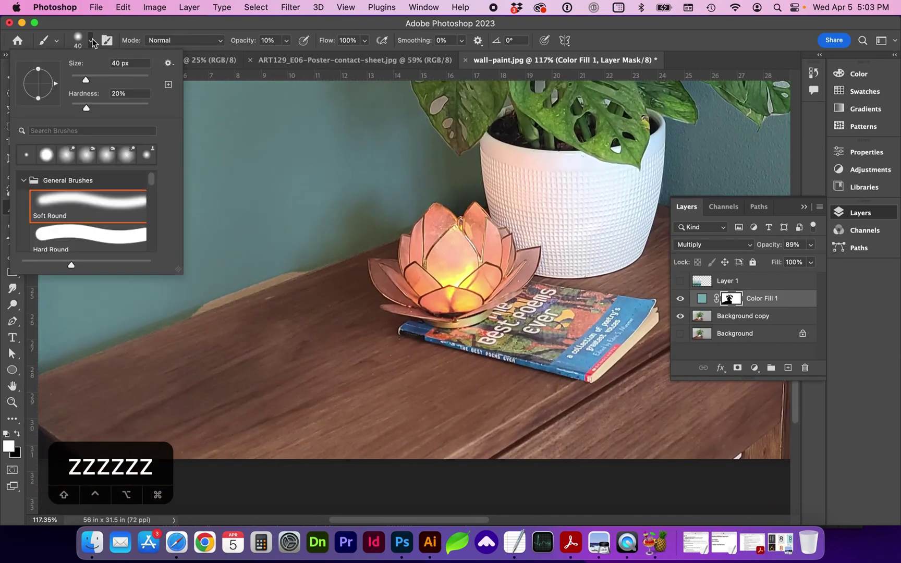
pyautogui.click(106, 104)
pyautogui.click(119, 103)
pyautogui.click(287, 42)
pyautogui.click(286, 41)
pyautogui.moveTo(295, 55); pyautogui.dragTo(341, 56)
# - Paint white on the Color Fill 1 mask in a straight line along the dresser's back edge to colour the missed wall strip
pyautogui.click(729, 298)
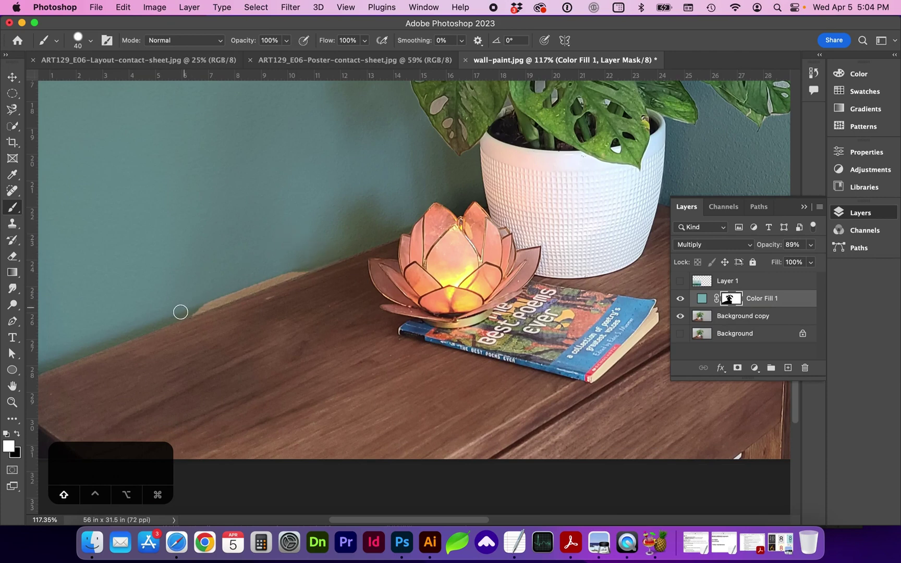
pyautogui.keyDown('shift'); pyautogui.click(180, 314); pyautogui.keyUp('shift')
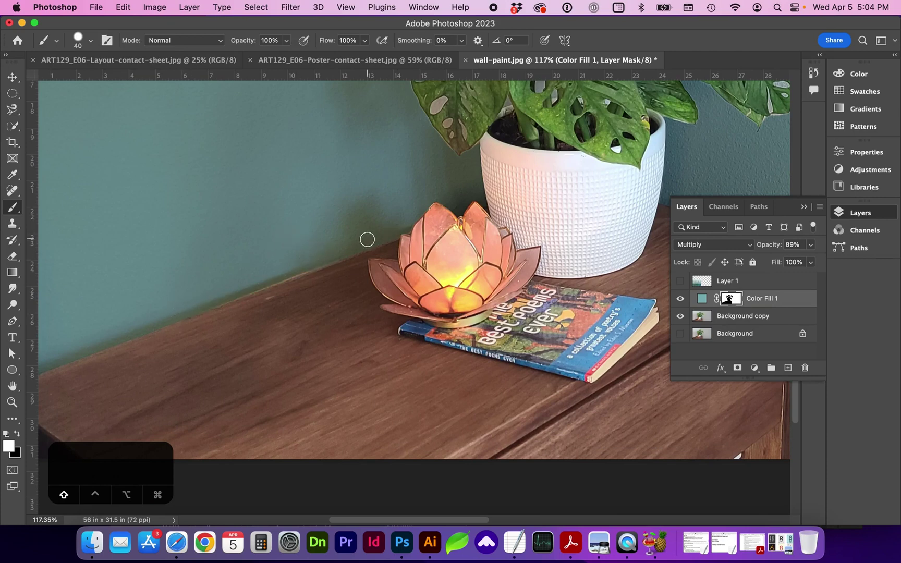
pyautogui.scroll(-2, 292, 309)
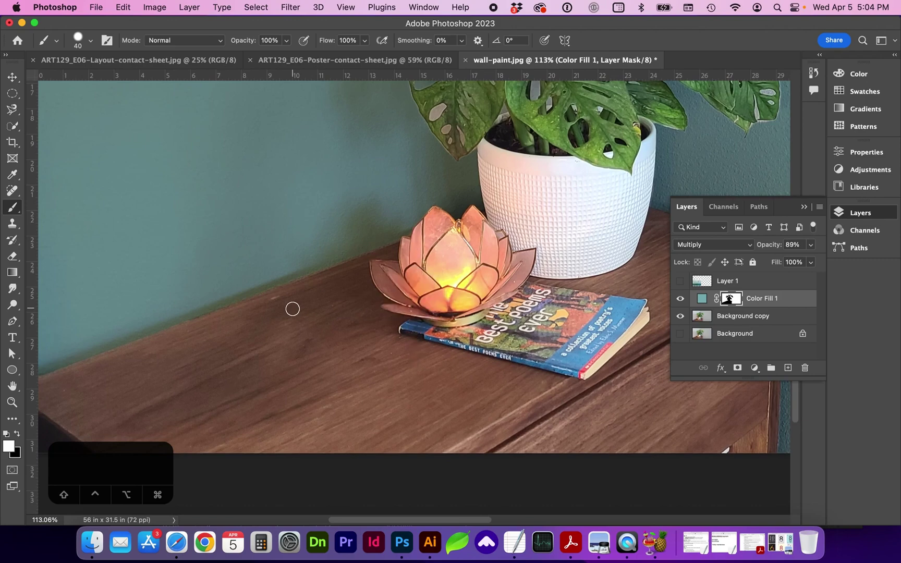
# - Use the Quick Selection tool to select the three larger unpainted wall gaps in the lower left leaf
pyautogui.hscroll(6, 292, 309)
pyautogui.scroll(6, 292, 309)
pyautogui.press('z')
pyautogui.moveTo(253, 313); pyautogui.dragTo(294, 317)
pyautogui.press('w')
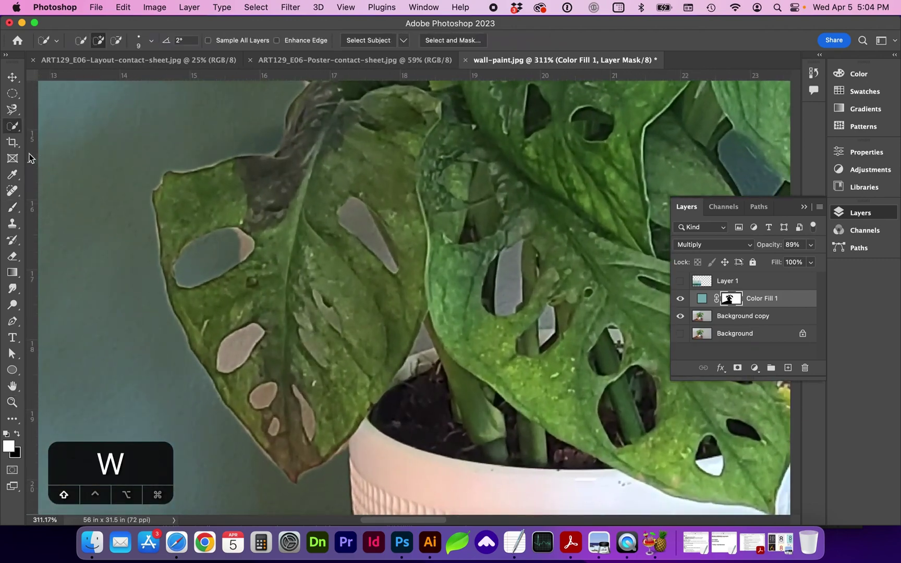
pyautogui.click(233, 363)
pyautogui.keyDown('shift'); pyautogui.click(359, 221); pyautogui.keyUp('shift')
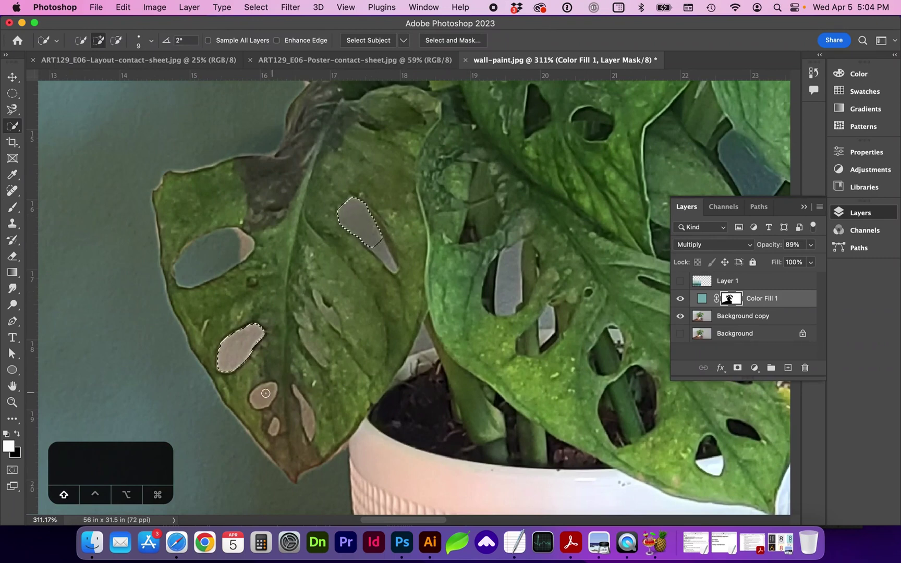
pyautogui.keyDown('shift'); pyautogui.click(265, 392); pyautogui.keyUp('shift')
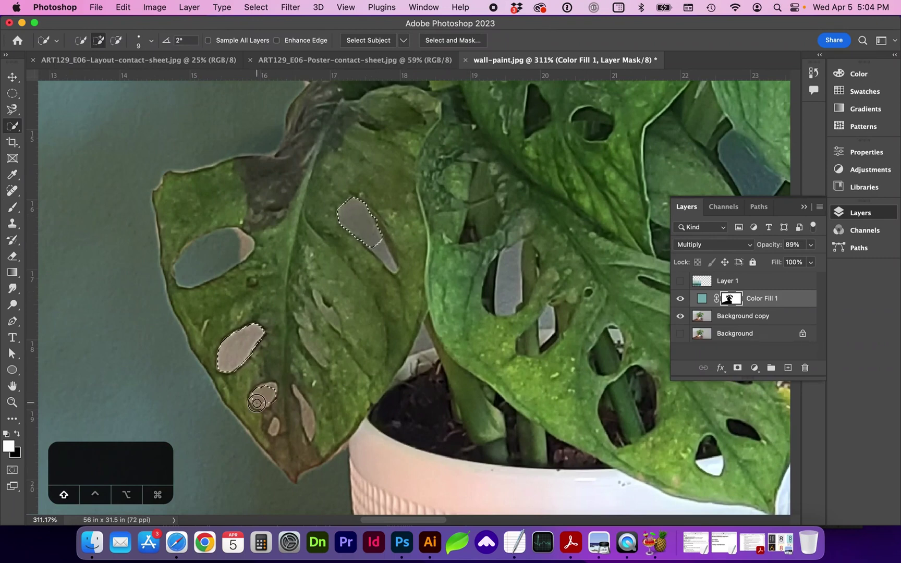
# - Make Background copy the active layer and add the small lower gaps and the narrow end of the upper gap to the selection
pyautogui.hotkey('alt', '[')
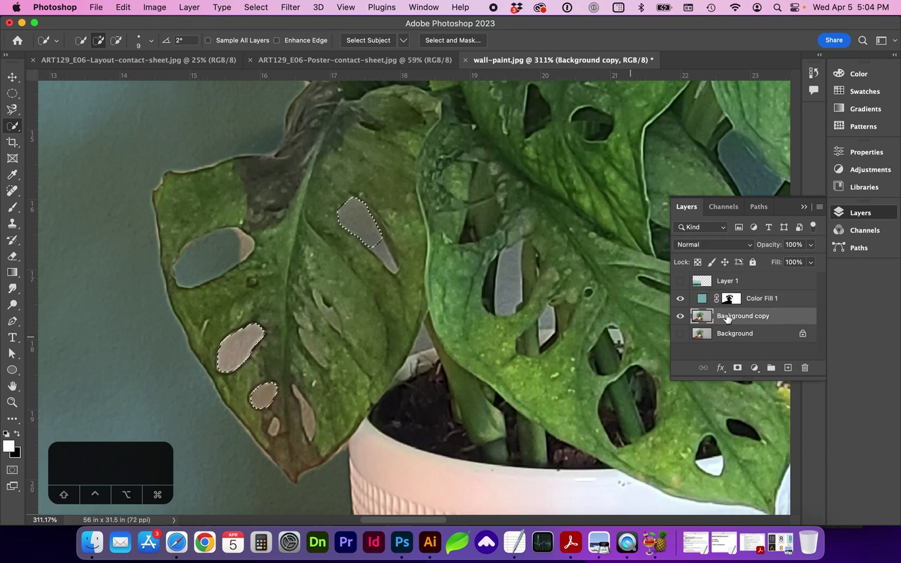
pyautogui.keyDown('shift'); pyautogui.click(308, 415); pyautogui.keyUp('shift')
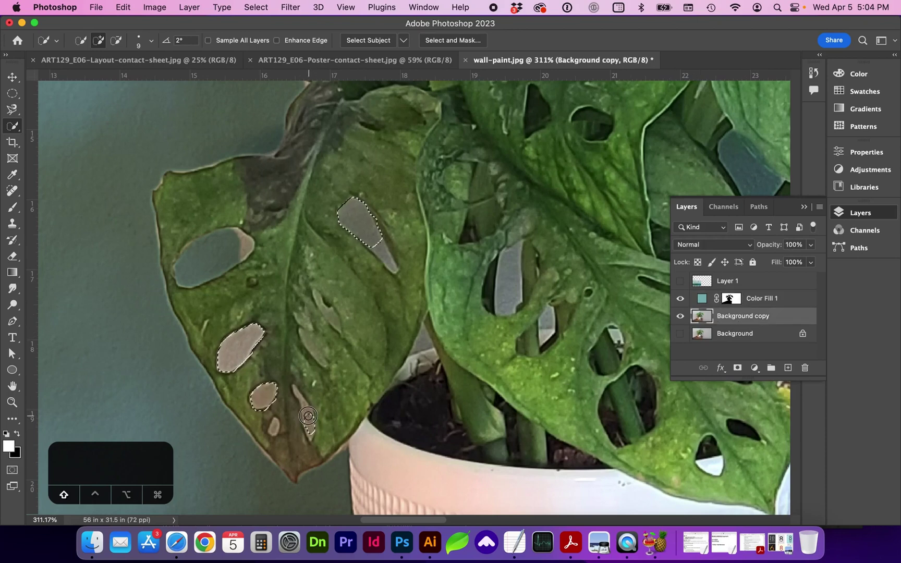
pyautogui.keyDown('shift'); pyautogui.click(379, 248); pyautogui.keyUp('shift')
pyautogui.hscroll(3, 383, 243)
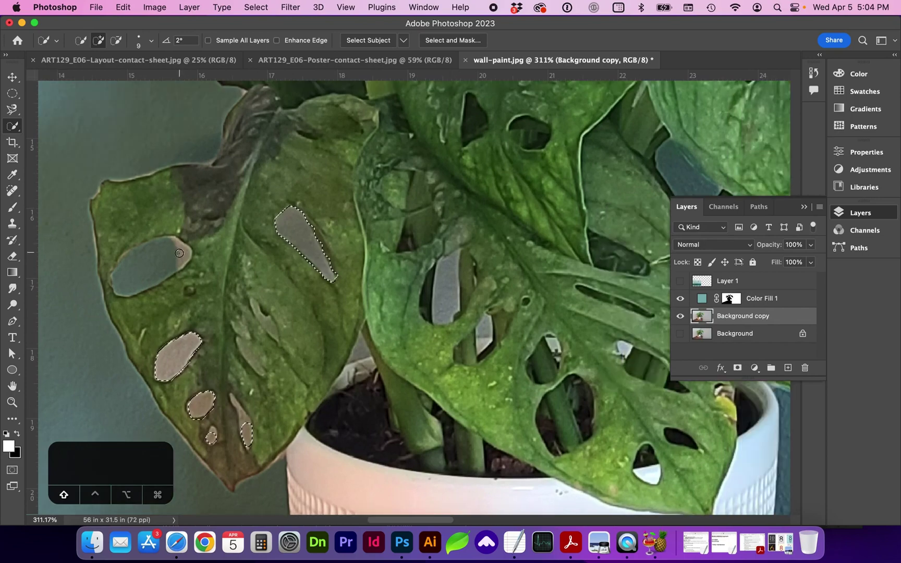
# - Add the large wall gap and the three small gaps above the lower right leaf to the selection, reducing the brush size to 7
pyautogui.hscroll(5, 388, 232)
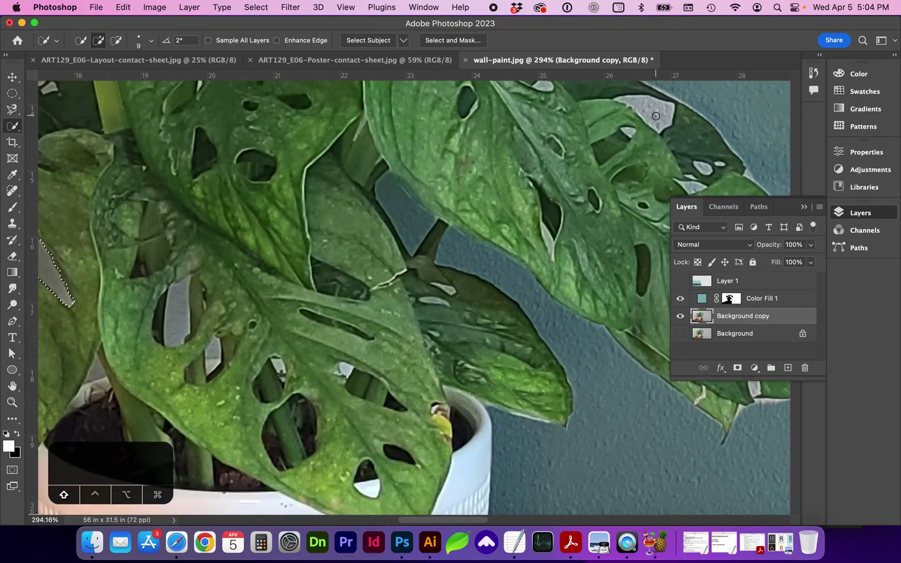
pyautogui.keyDown('shift'); pyautogui.click(636, 104); pyautogui.keyUp('shift')
pyautogui.moveTo(629, 97); pyautogui.dragTo(478, 167)
pyautogui.press('[')
pyautogui.press('[')
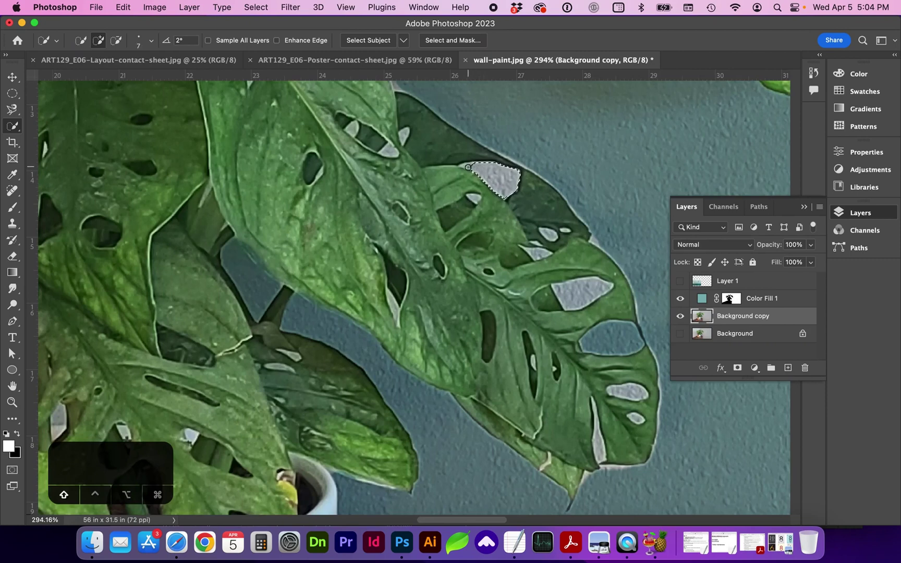
pyautogui.keyDown('shift'); pyautogui.click(471, 164); pyautogui.keyUp('shift')
pyautogui.keyDown('shift'); pyautogui.click(404, 136); pyautogui.keyUp('shift')
pyautogui.keyDown('shift'); pyautogui.click(388, 151); pyautogui.keyUp('shift')
pyautogui.keyDown('shift'); pyautogui.click(353, 132); pyautogui.keyUp('shift')
# - Add the remaining unpainted wall gaps along the outer side of the lower right leaf to the selection
pyautogui.keyDown('shift'); pyautogui.click(548, 235); pyautogui.keyUp('shift')
pyautogui.keyDown('shift'); pyautogui.click(537, 255); pyautogui.keyUp('shift')
pyautogui.keyDown('shift'); pyautogui.click(581, 292); pyautogui.keyUp('shift')
pyautogui.keyDown('shift'); pyautogui.click(625, 388); pyautogui.keyUp('shift')
pyautogui.keyDown('shift'); pyautogui.click(635, 418); pyautogui.keyUp('shift')
pyautogui.keyDown('shift'); pyautogui.click(599, 451); pyautogui.keyUp('shift')
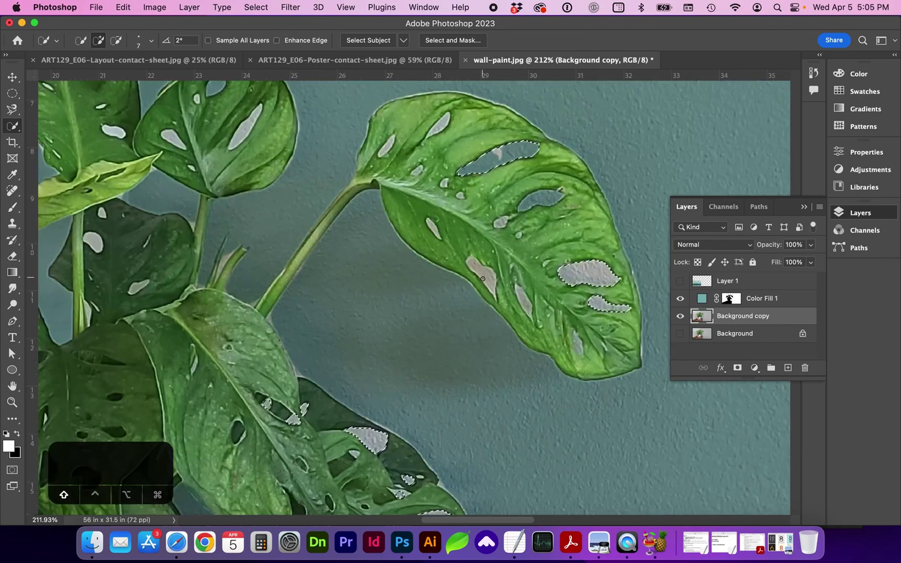
# - Add the larger unpainted wall gaps in the upper right leaf and the neighbouring leaves to the selection
pyautogui.click(482, 278)
pyautogui.click(433, 228)
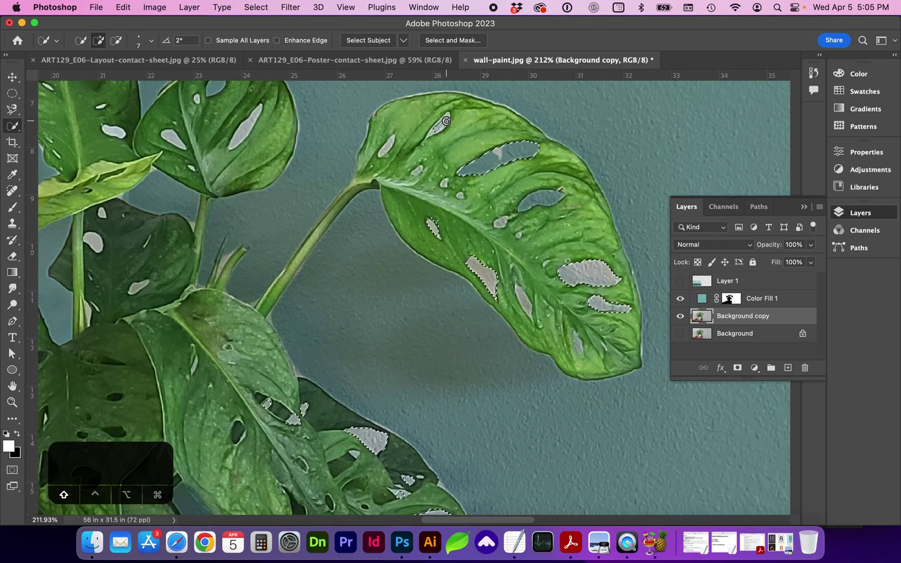
pyautogui.keyDown('shift'); pyautogui.click(444, 121); pyautogui.keyUp('shift')
pyautogui.keyDown('shift'); pyautogui.click(386, 146); pyautogui.keyUp('shift')
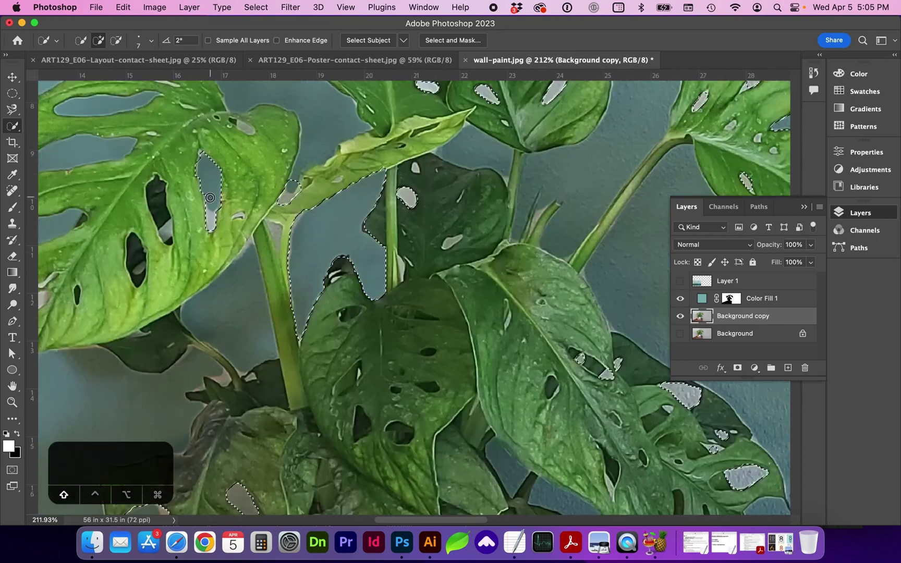
pyautogui.click(210, 198)
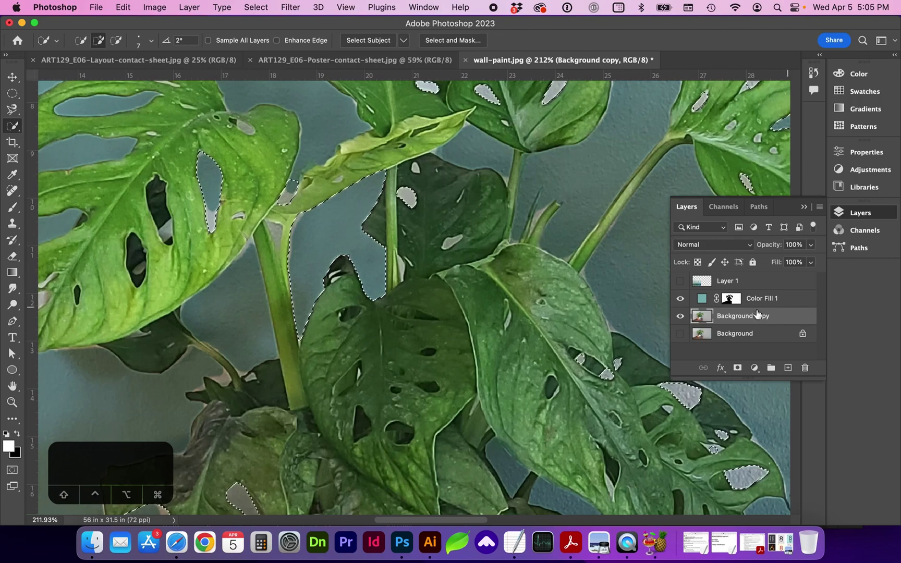
# - Fill the selected gaps with white on the Color Fill 1 layer mask, swapping foreground and background colours, and deselect
pyautogui.click(737, 302)
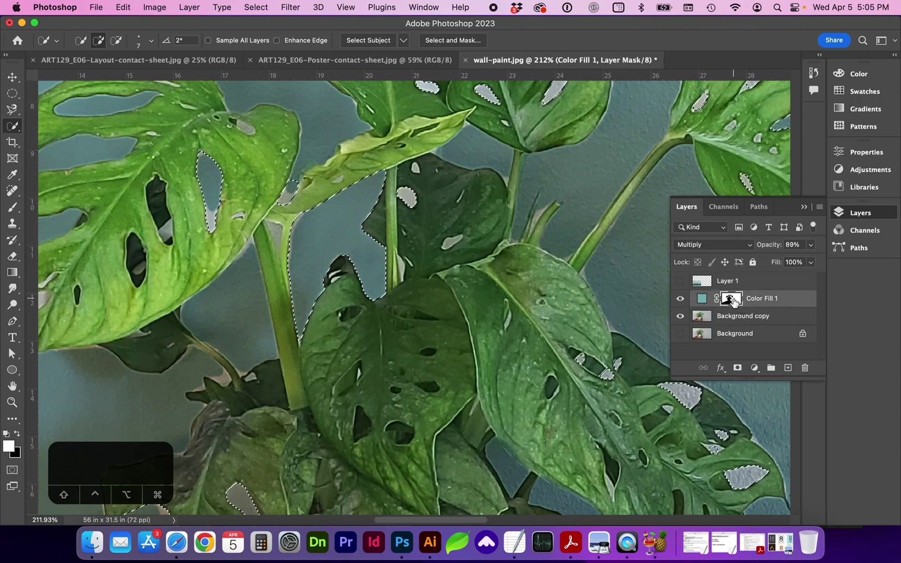
pyautogui.press('super+x')
pyautogui.press('x')
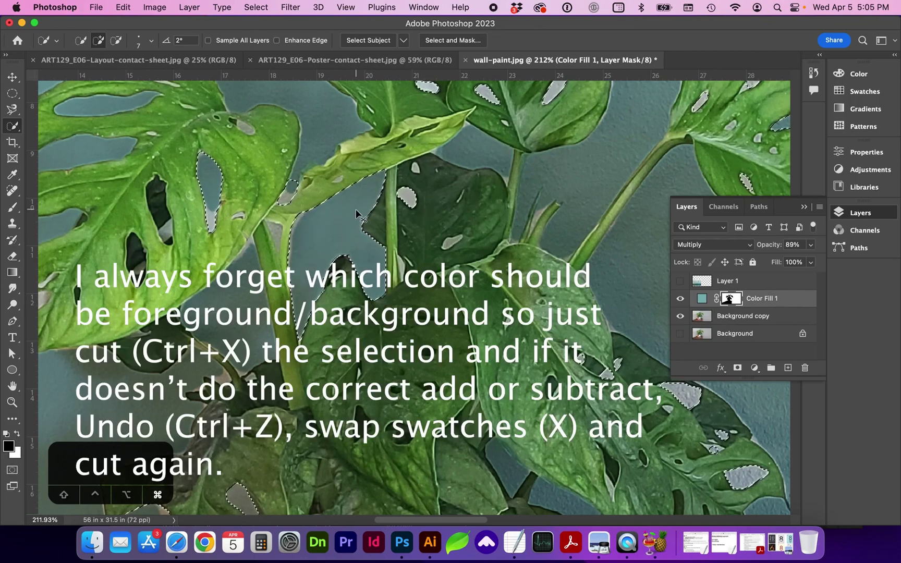
pyautogui.press('super+x')
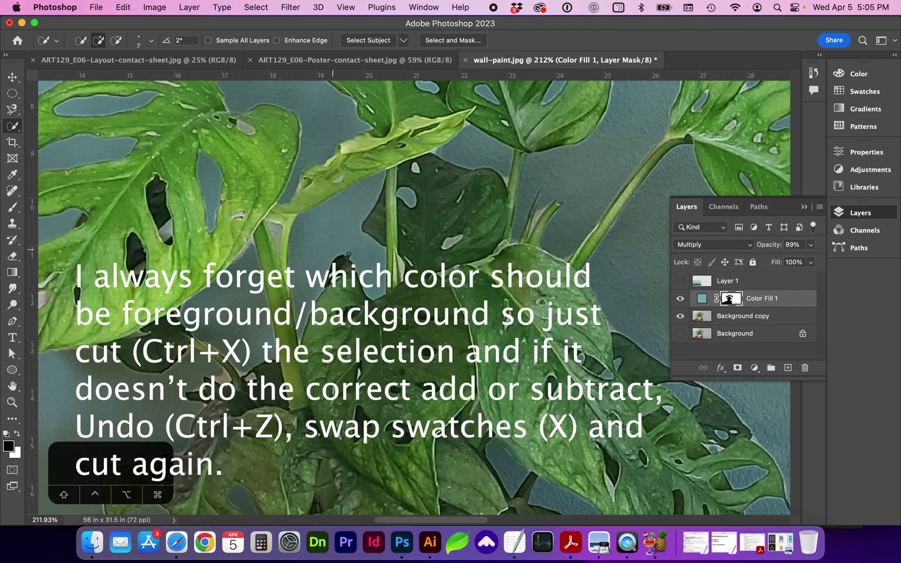
# - Paint white on the Color Fill 1 mask with a size 6 brush over the wall gaps where the stems meet
pyautogui.press('b')
pyautogui.press('[')
pyautogui.scroll(5, 252, 277)
pyautogui.press('x')
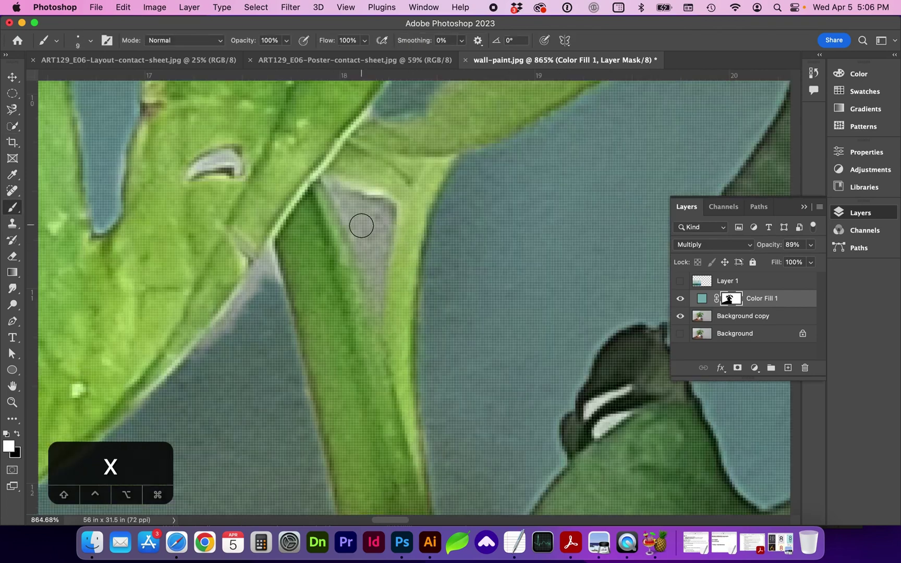
pyautogui.press('[')
pyautogui.press('[')
pyautogui.press('[')
pyautogui.moveTo(334, 186)
pyautogui.mouseDown()
pyautogui.moveTo(375, 293)
pyautogui.moveTo(390, 222)
pyautogui.moveTo(349, 201)
pyautogui.moveTo(378, 209)
pyautogui.moveTo(375, 248)
pyautogui.moveTo(360, 227)
pyautogui.mouseUp()
pyautogui.click(266, 263)
pyautogui.scroll(-4, 262, 267)
pyautogui.moveTo(258, 268)
pyautogui.mouseDown()
pyautogui.moveTo(231, 266)
pyautogui.moveTo(255, 264)
pyautogui.moveTo(103, 123)
pyautogui.moveTo(280, 278)
pyautogui.mouseUp()
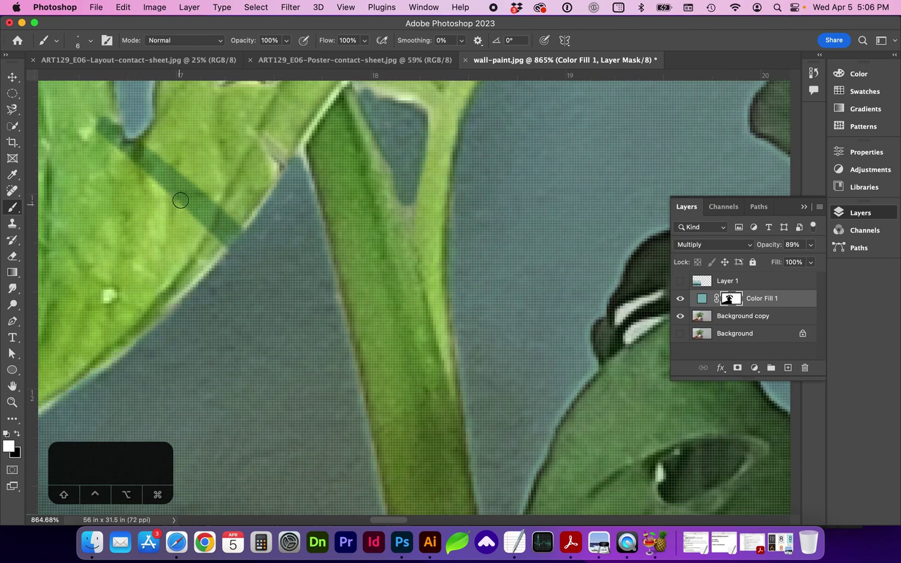
# - Paint black on the mask over the stray teal stroke across the large left leaf
pyautogui.press('super+z')
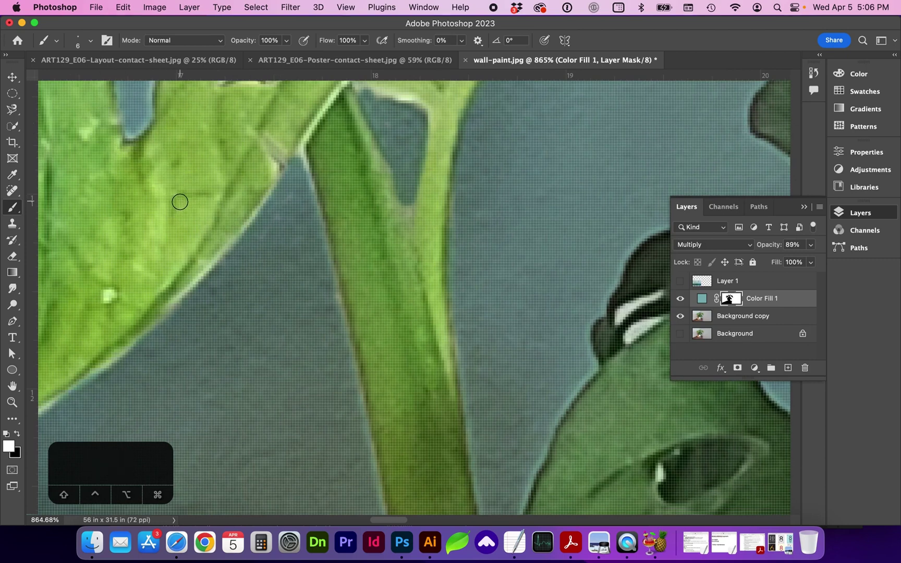
pyautogui.press('super+shift+z')
pyautogui.press('x')
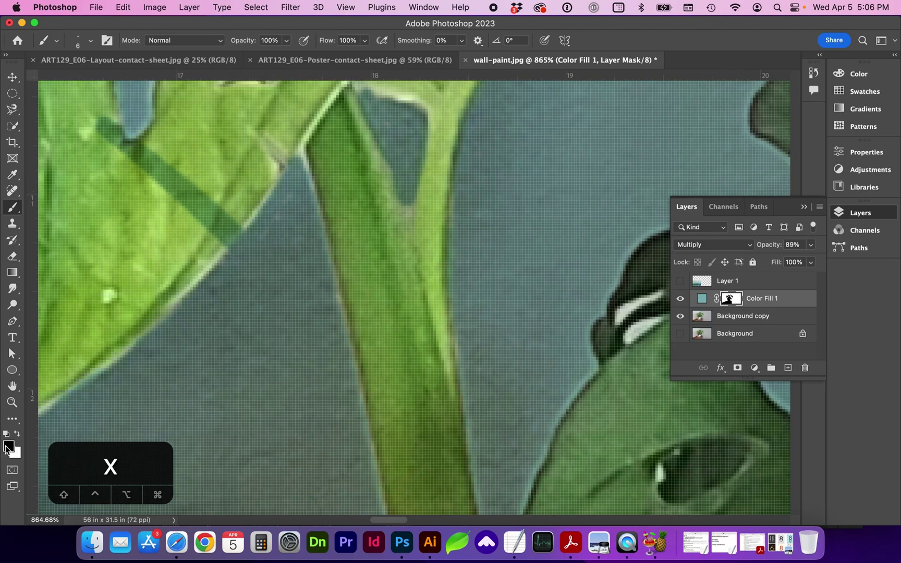
pyautogui.click(190, 197)
pyautogui.moveTo(185, 189)
pyautogui.mouseDown()
pyautogui.moveTo(187, 158)
pyautogui.moveTo(127, 155)
pyautogui.moveTo(103, 128)
pyautogui.moveTo(120, 160)
pyautogui.moveTo(219, 245)
pyautogui.mouseUp()
# - Paint the small unpainted gap in the large left leaf white on the mask and fit the image on screen
pyautogui.press('x')
pyautogui.scroll(-2, 406, 135)
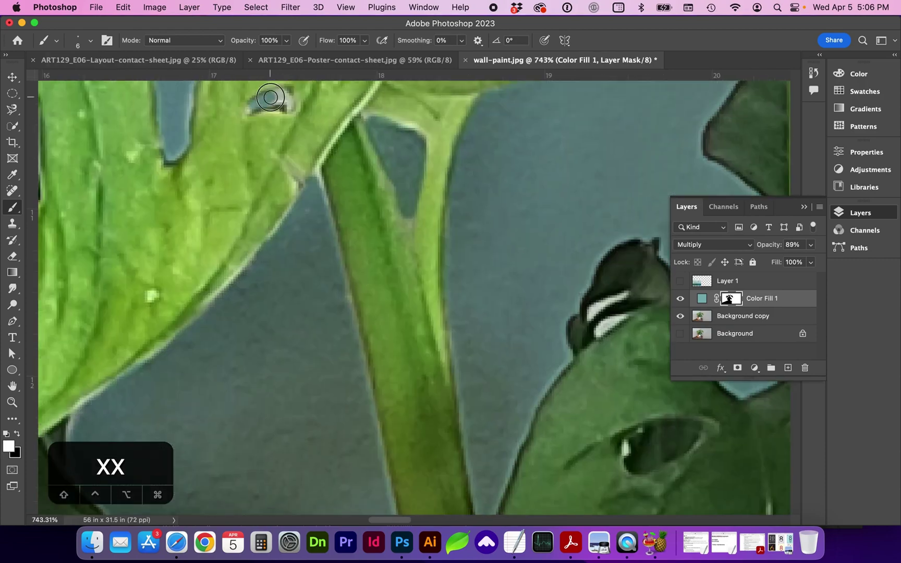
pyautogui.press('super+0')
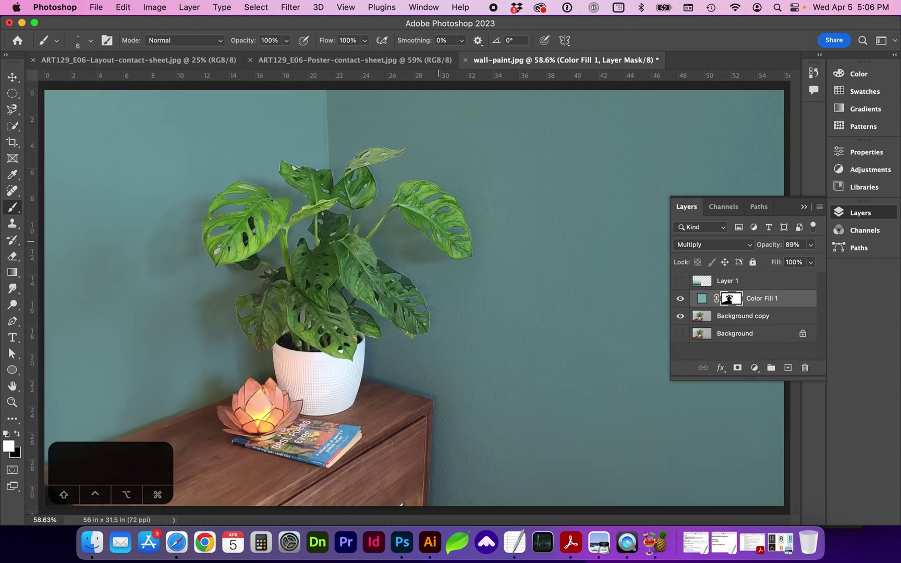
# - Set the brush size to 10 and use Quick Selection on the unpainted gap in the lower front leaf
pyautogui.press(']')
pyautogui.press(']')
pyautogui.press(']')
pyautogui.press(']')
pyautogui.press(']')
pyautogui.press(']')
pyautogui.press(']')
pyautogui.press(']')
pyautogui.press(']')
pyautogui.press(']')
pyautogui.press(']')
pyautogui.press(']')
pyautogui.press('z')
pyautogui.moveTo(206, 248); pyautogui.dragTo(231, 249)
pyautogui.press('[')
pyautogui.press('[')
pyautogui.press('[')
pyautogui.press('[')
pyautogui.press('[')
pyautogui.press('[')
pyautogui.press('[')
pyautogui.press('[')
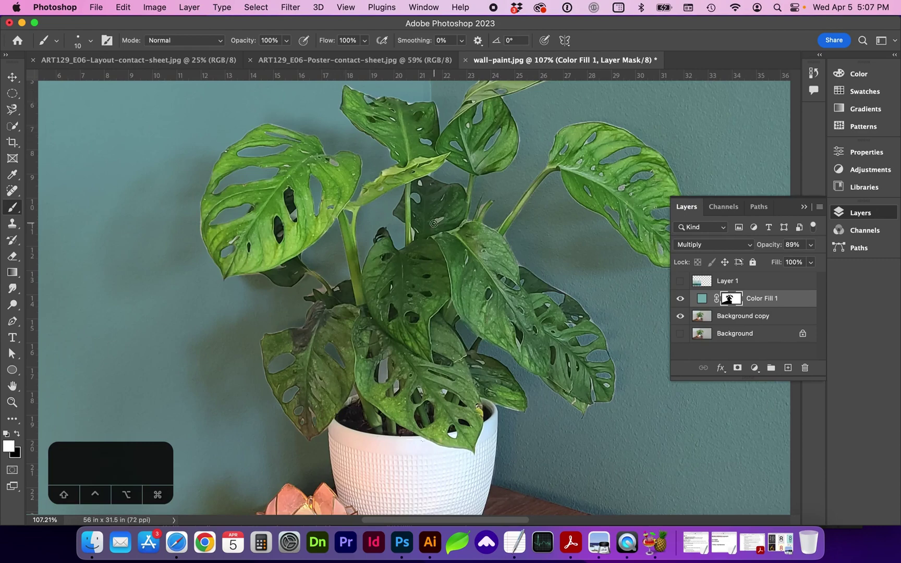
pyautogui.press('w')
pyautogui.click(381, 366)
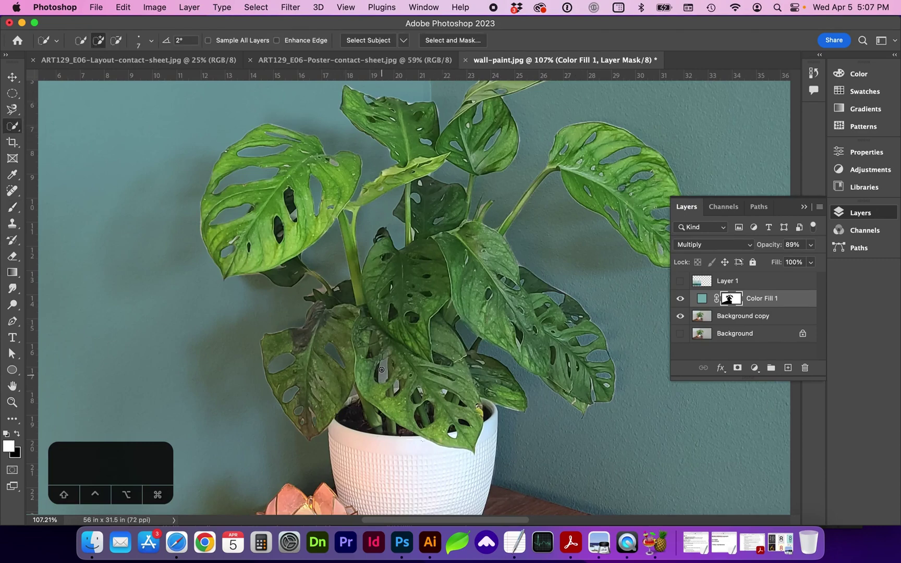
# - Touch up the plant on the Color Fill 1 mask with the Brush, enlarging it to 20, and review the whole image
pyautogui.press('v')
pyautogui.press('b')
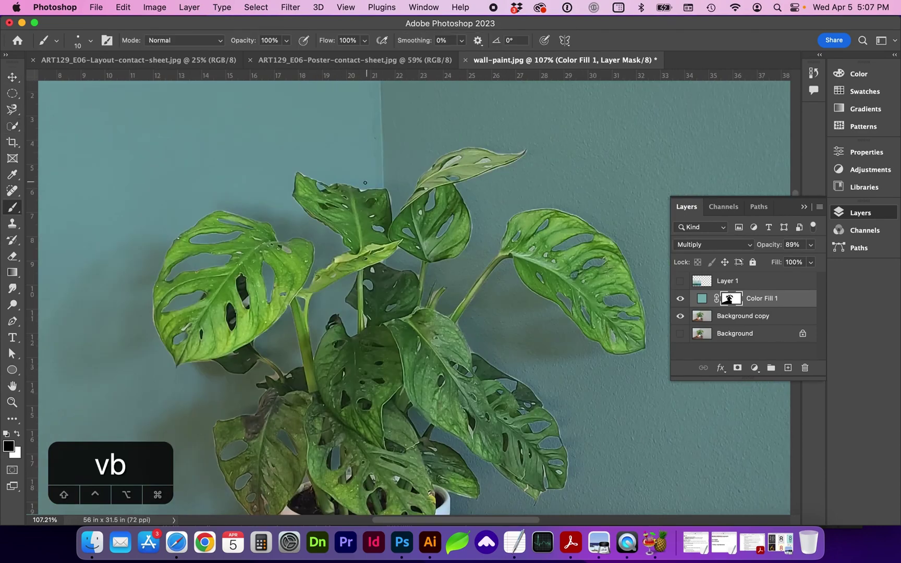
pyautogui.press('x')
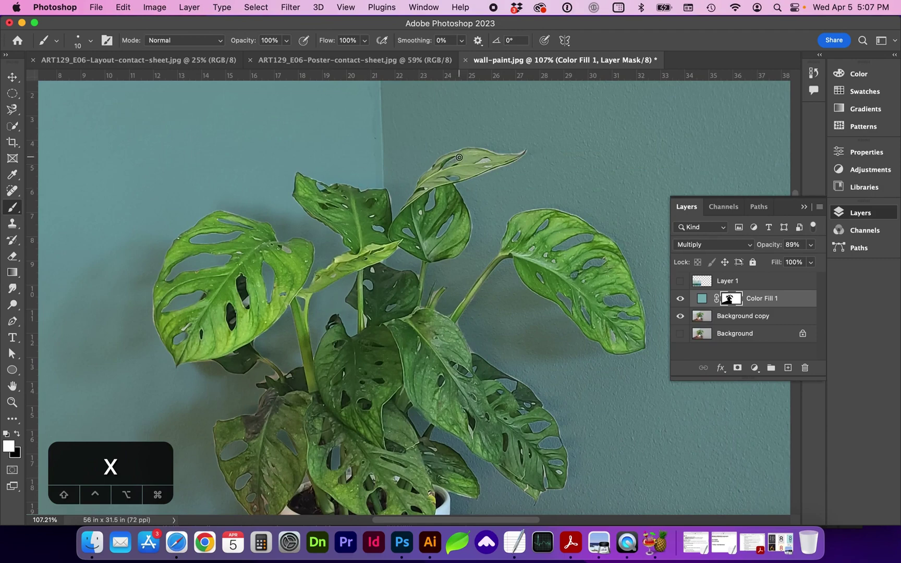
pyautogui.press('x')
pyautogui.press(']')
pyautogui.press(']')
pyautogui.press('x')
pyautogui.press('super+0')
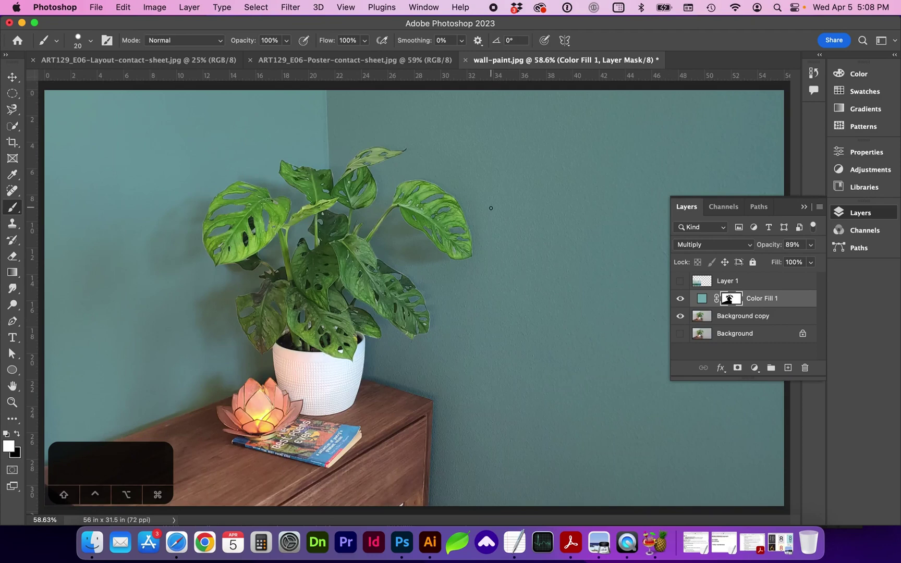
# - Compare the photo with and without Color Fill 1, and change the fill to dark teal #164043
pyautogui.click(680, 301)
pyautogui.click(679, 301)
pyautogui.doubleClick(702, 301)
pyautogui.moveTo(565, 336); pyautogui.dragTo(565, 351)
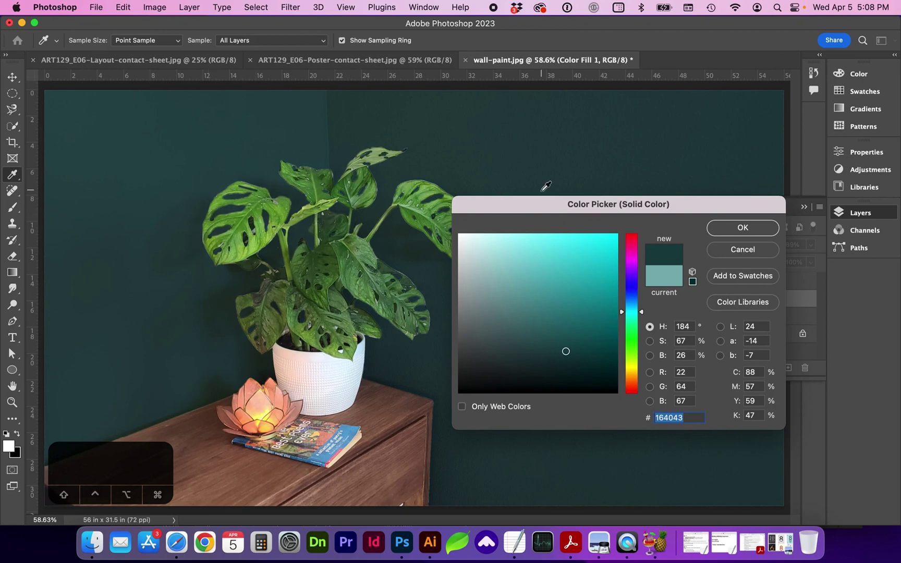
pyautogui.moveTo(545, 204); pyautogui.dragTo(531, 222)
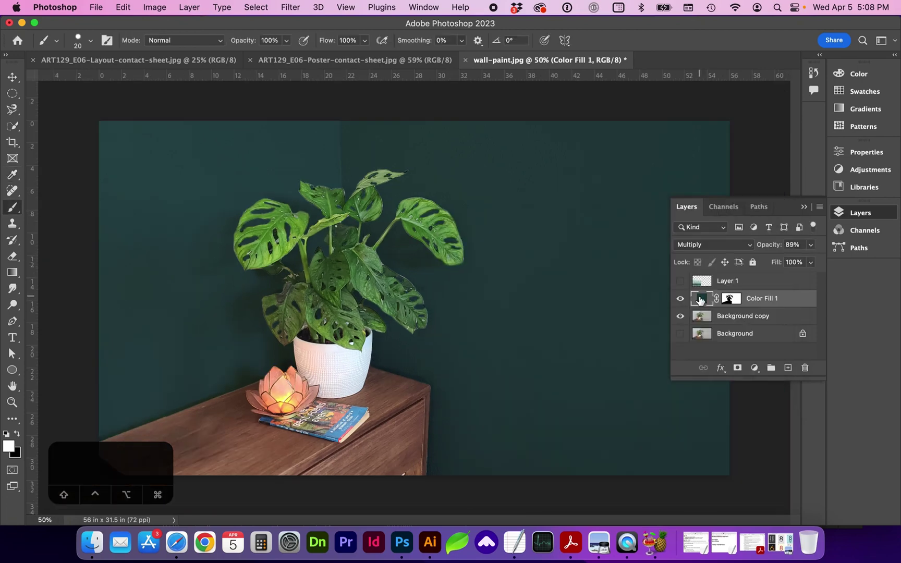
# - Try a brighter teal, #206d73, as the Color Fill 1 colour
pyautogui.doubleClick(700, 300)
pyautogui.moveTo(569, 219); pyautogui.dragTo(541, 280)
pyautogui.click(561, 367)
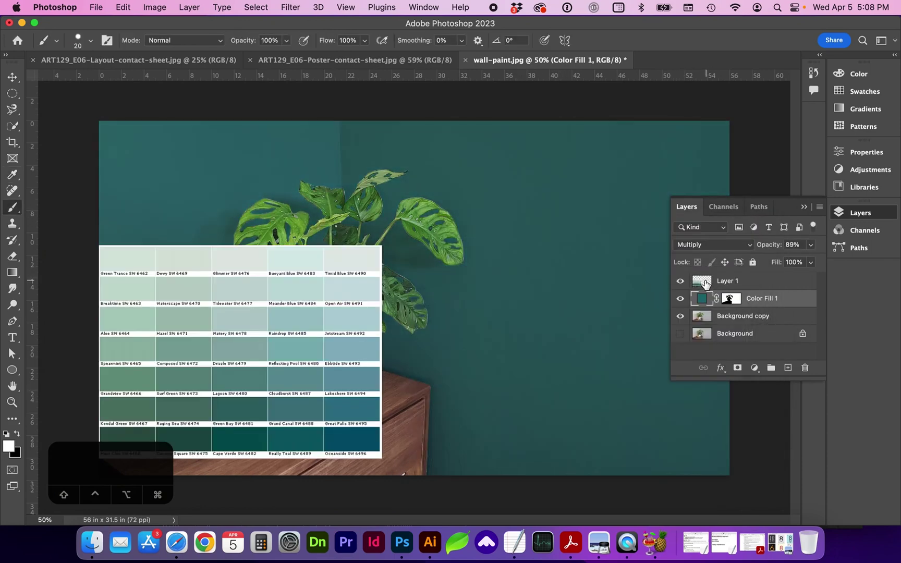
# - Show and shift the paint chart on Layer 1, and set Color Fill 1 to a muted teal sampled from it
pyautogui.click(699, 286)
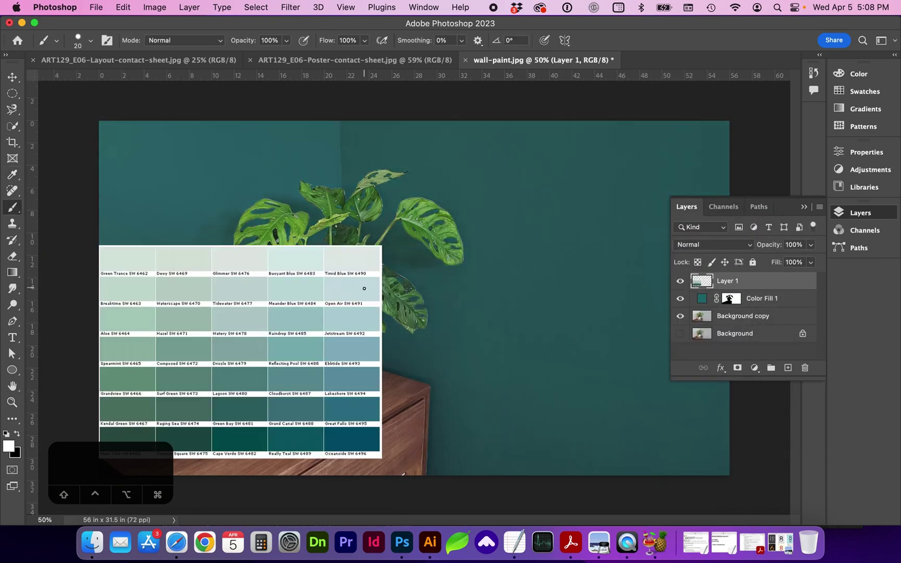
pyautogui.press('v')
pyautogui.moveTo(341, 280); pyautogui.dragTo(325, 283)
pyautogui.doubleClick(703, 300)
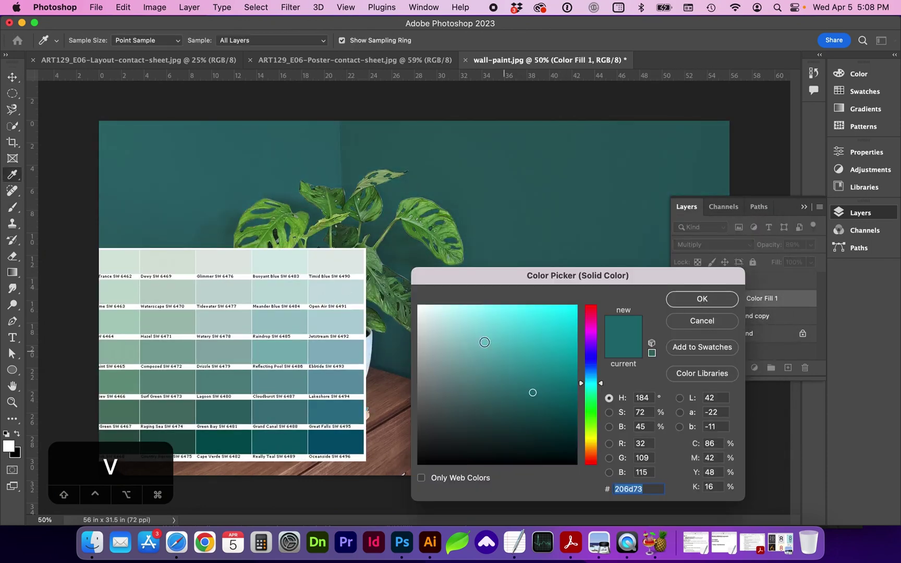
pyautogui.click(333, 349)
pyautogui.click(332, 376)
pyautogui.press('Return')
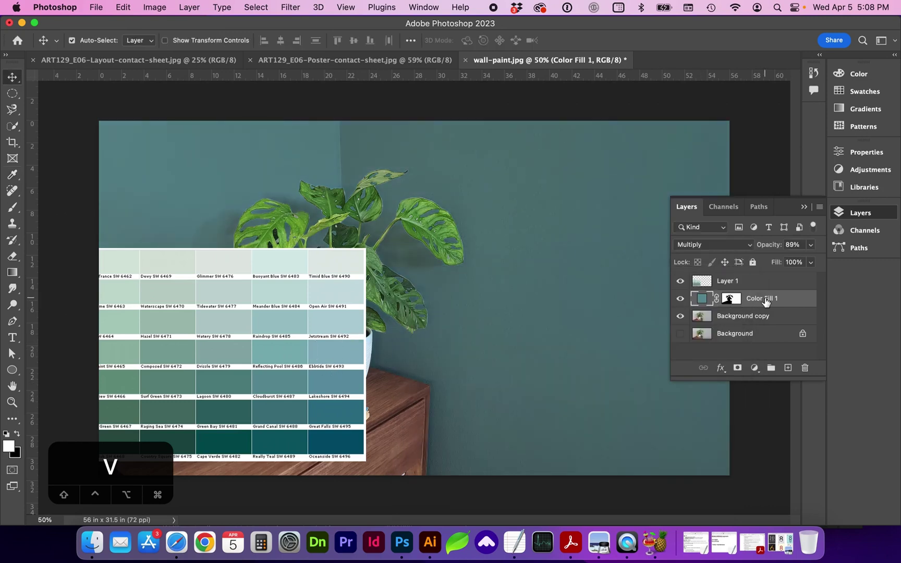
# - Duplicate Color Fill 1, hide the original, and recolour the copy with Watery SW 6478 sampled from the paint chart
pyautogui.moveTo(766, 303); pyautogui.dragTo(787, 367)
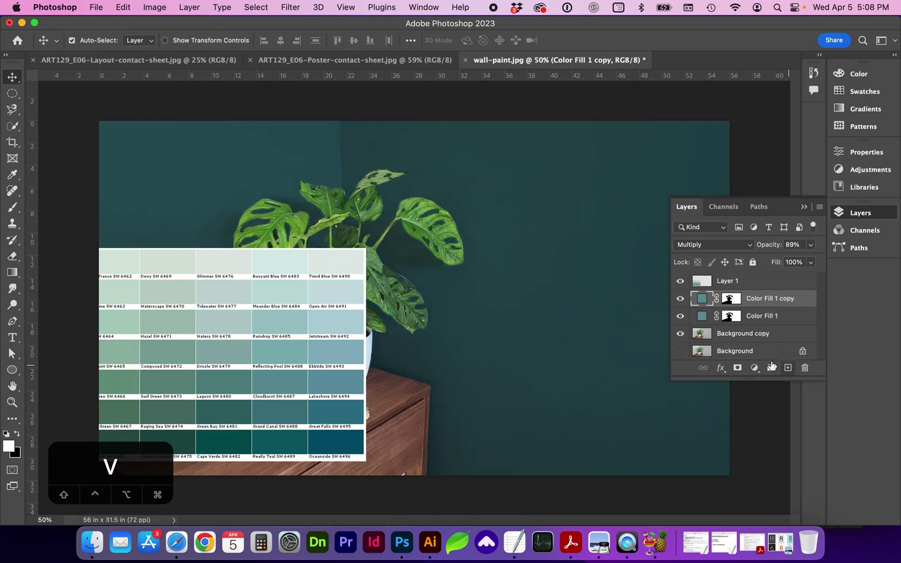
pyautogui.click(680, 316)
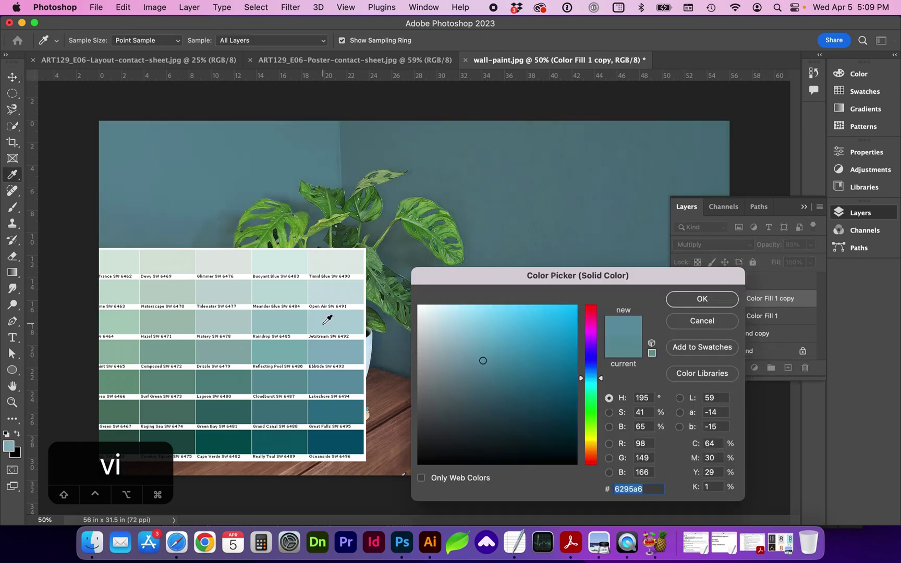
pyautogui.click(211, 316)
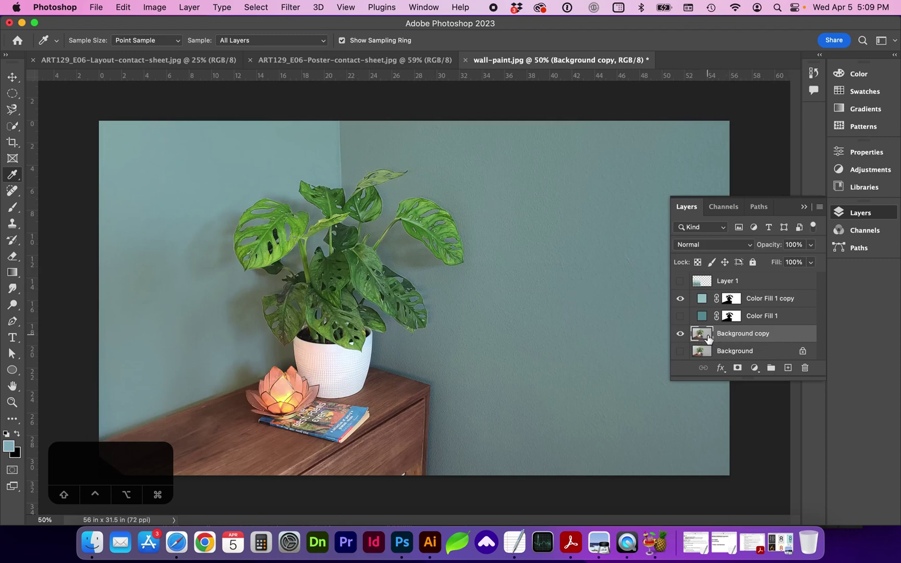
# - Add a Levels adjustment above Background copy, with output white at 216, a lower input white point and darker midtones
pyautogui.click(754, 368)
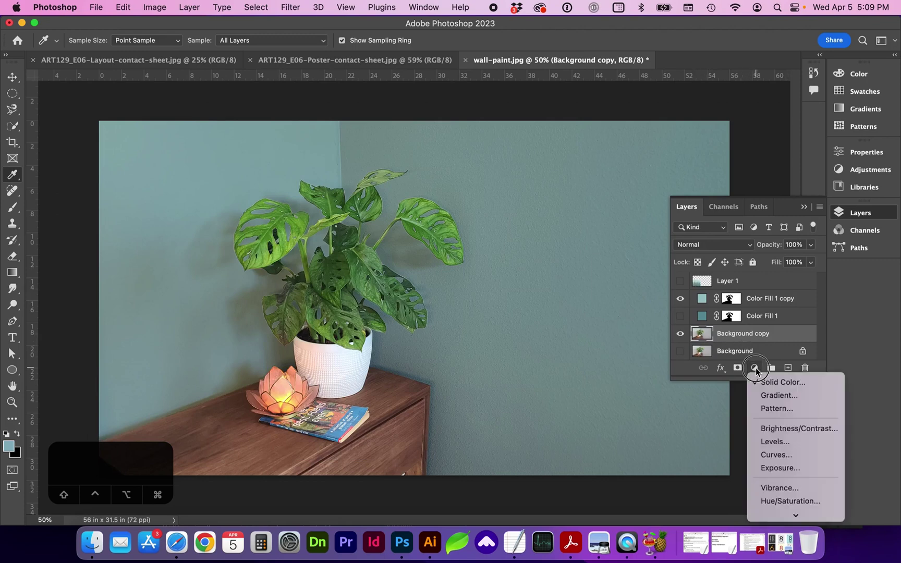
pyautogui.scroll(-3, 765, 443)
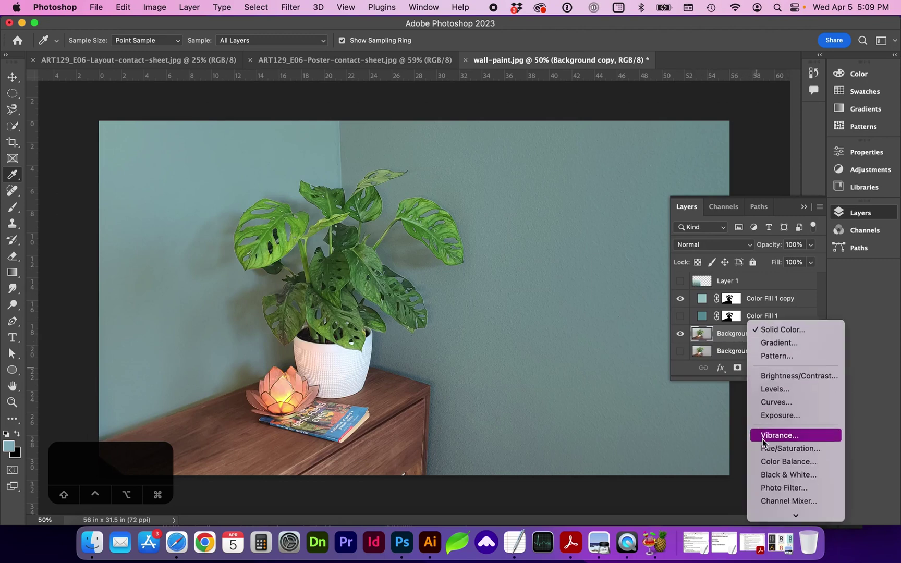
pyautogui.click(770, 389)
pyautogui.moveTo(809, 314); pyautogui.dragTo(788, 316)
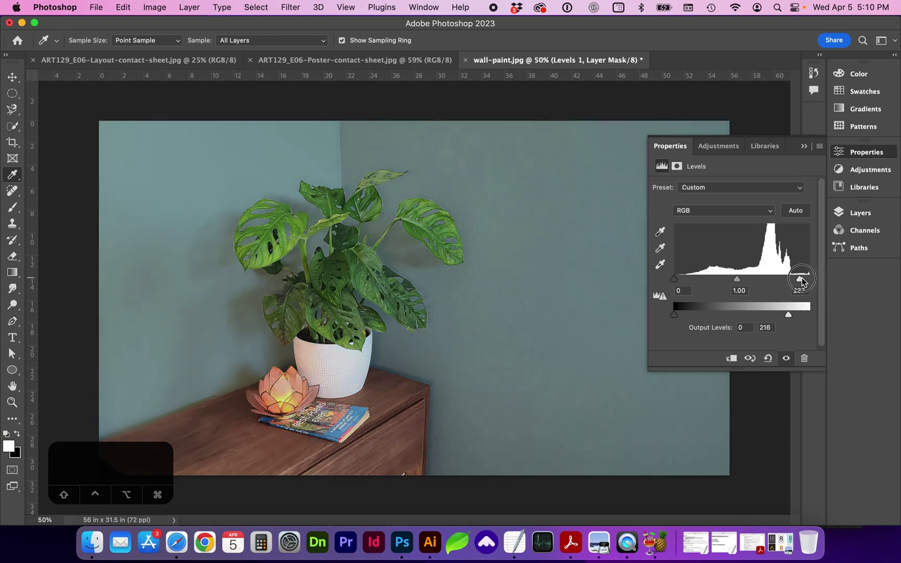
pyautogui.moveTo(740, 278); pyautogui.dragTo(752, 280)
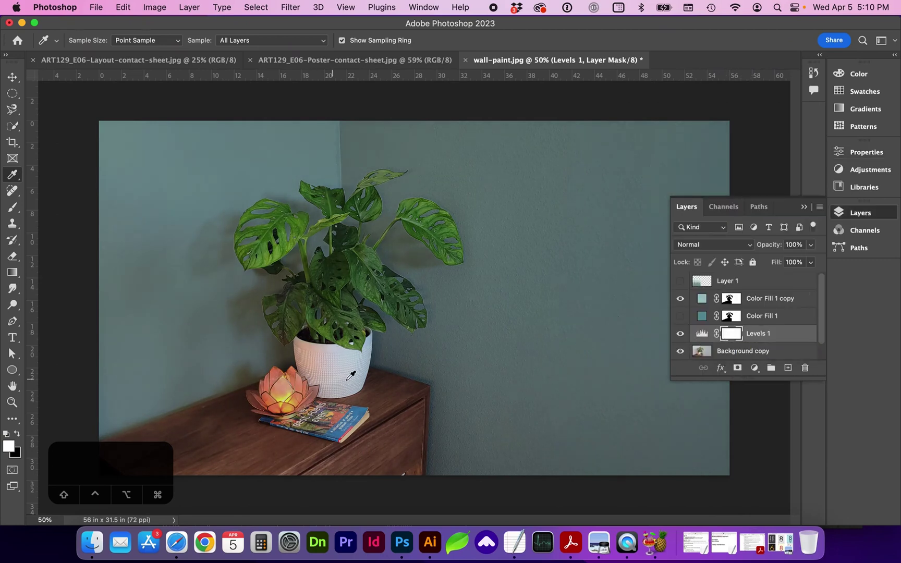
# - Load the Color Fill 1 copy mask as a selection, invert the Levels 1 mask within it, and deselect
pyautogui.keyDown('super'); pyautogui.click(731, 299); pyautogui.keyUp('super')
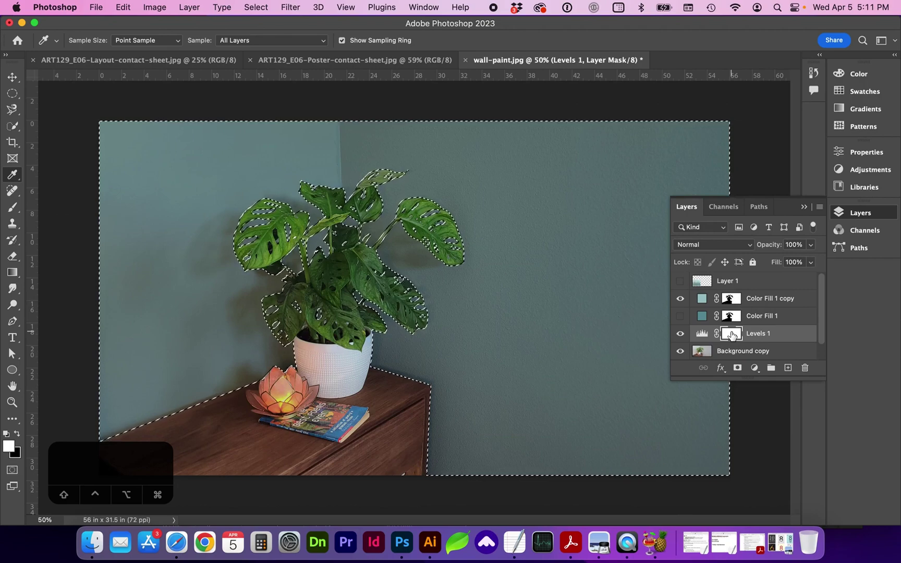
pyautogui.press('super+i')
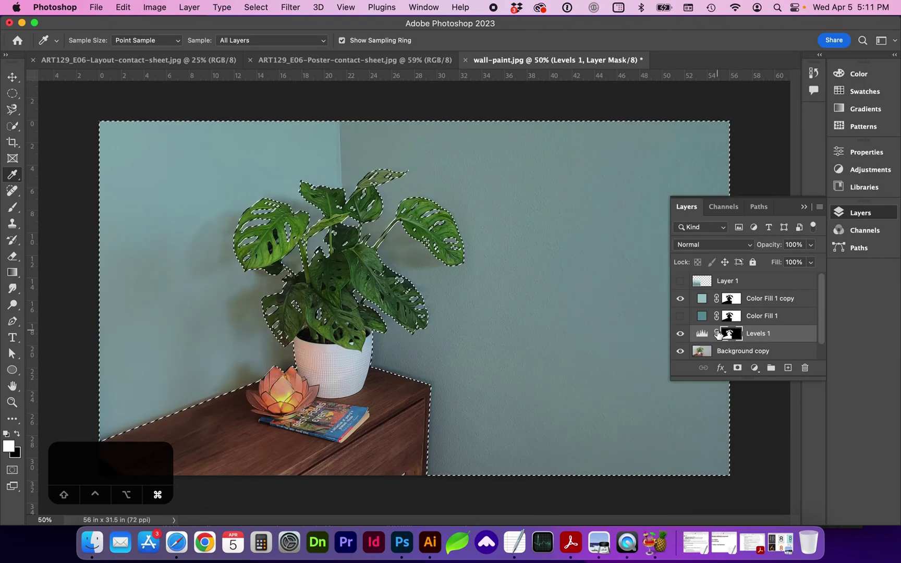
pyautogui.click(257, 8)
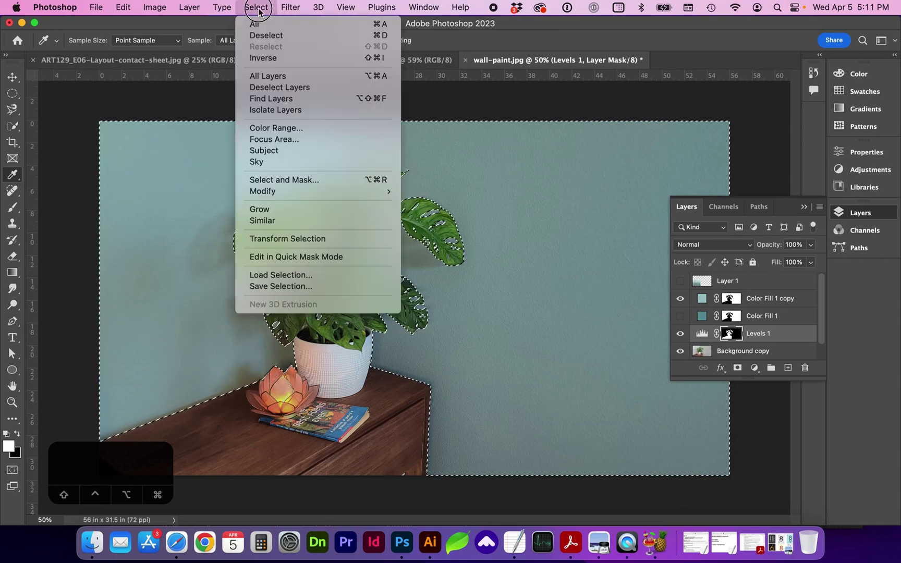
pyautogui.click(263, 35)
# - Set the Levels 1 opacity to 66% and show Color Fill 1 in place of Color Fill 1 copy
pyautogui.moveTo(810, 248); pyautogui.dragTo(772, 261)
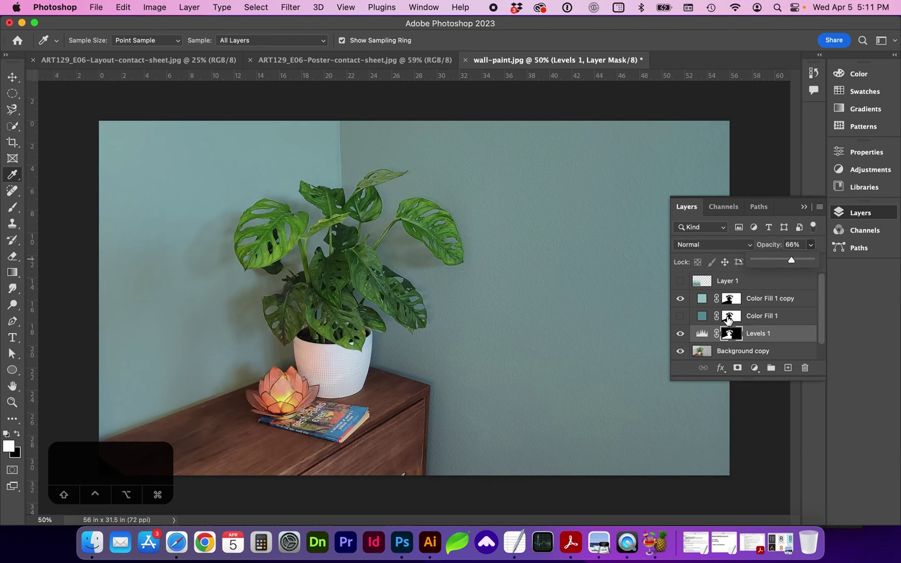
pyautogui.click(680, 334)
pyautogui.click(679, 334)
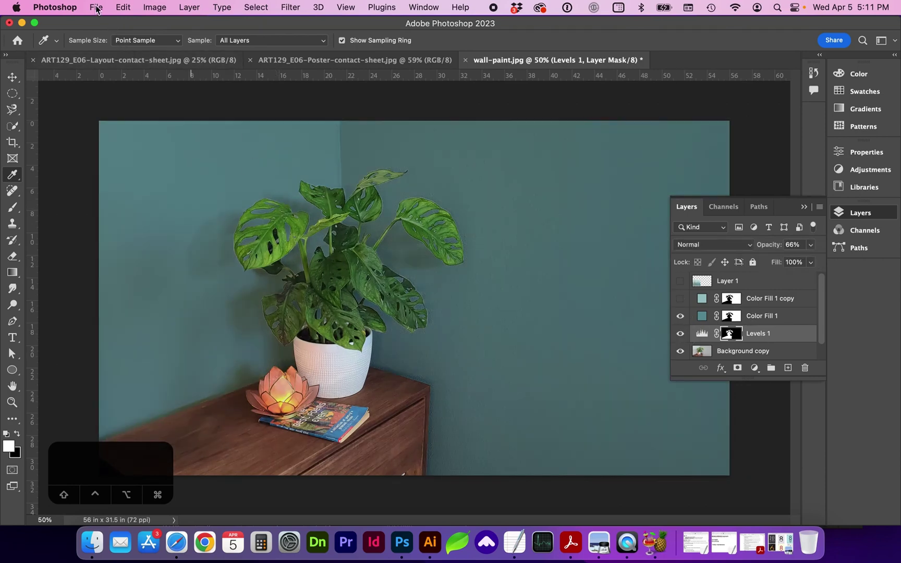
# - Save the document in Photoshop format as wall-paint.psd in the Making Selections folder
pyautogui.click(96, 9)
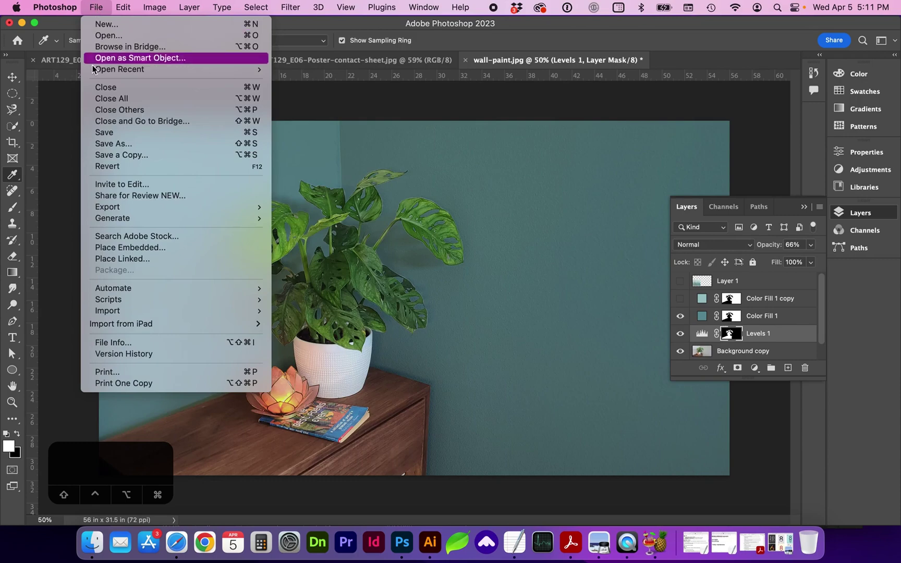
pyautogui.click(118, 139)
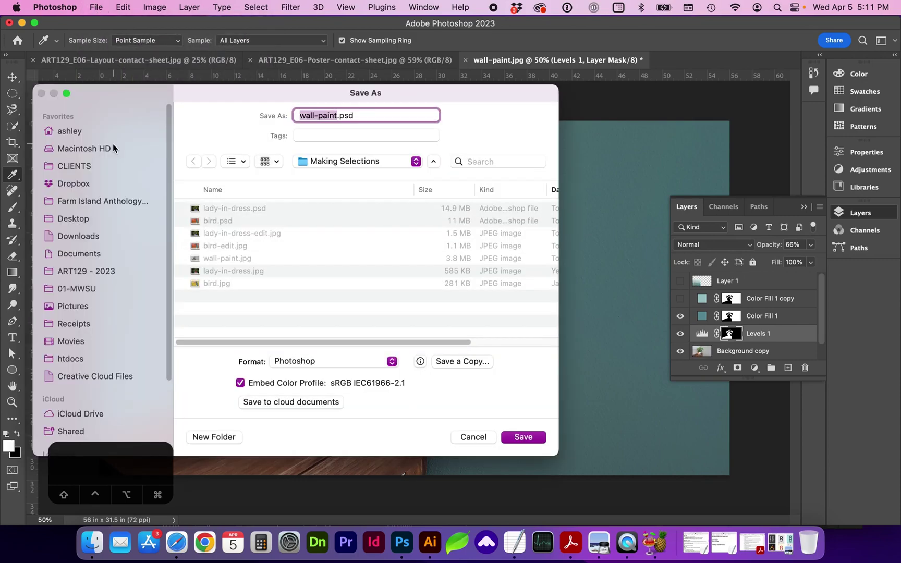
pyautogui.click(523, 437)
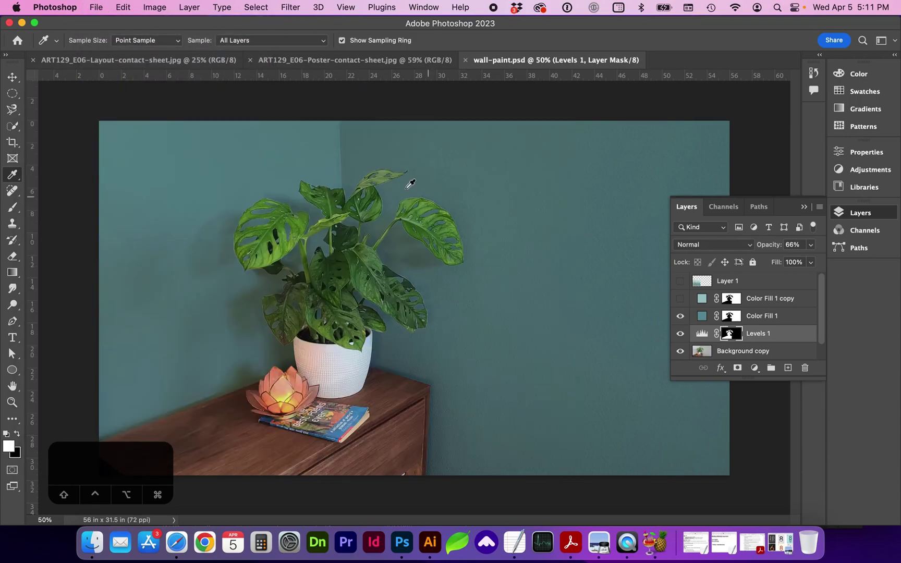
# - Save a JPEG copy named wall-paint-edit.jpg and bring up lady-in-dress.psd
pyautogui.click(97, 7)
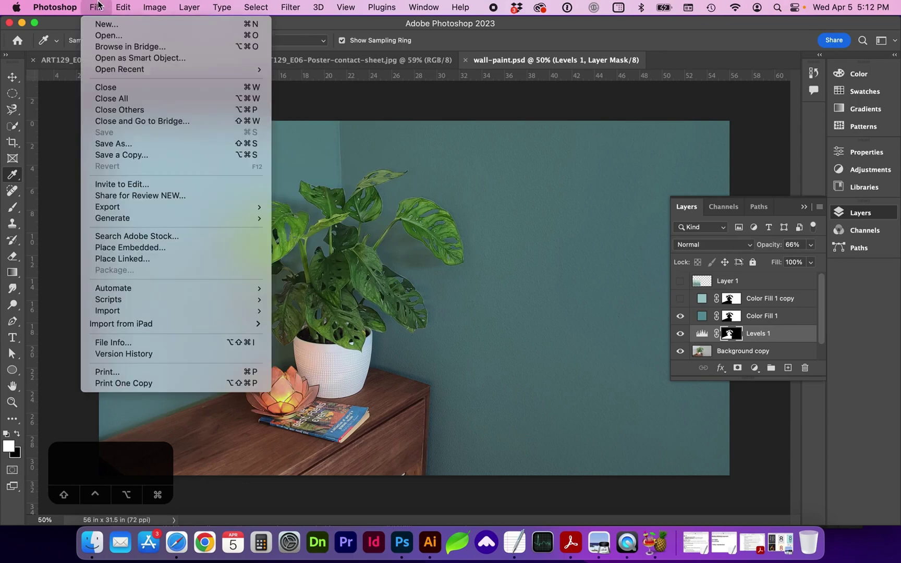
pyautogui.click(120, 155)
pyautogui.click(271, 309)
pyautogui.click(280, 404)
pyautogui.write('-edit')
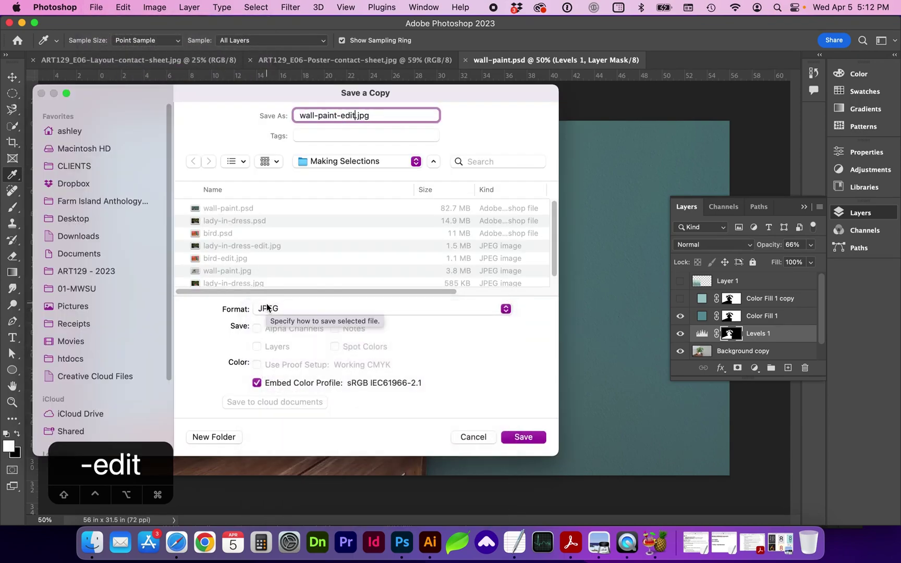
pyautogui.click(523, 437)
pyautogui.click(527, 138)
pyautogui.click(650, 60)
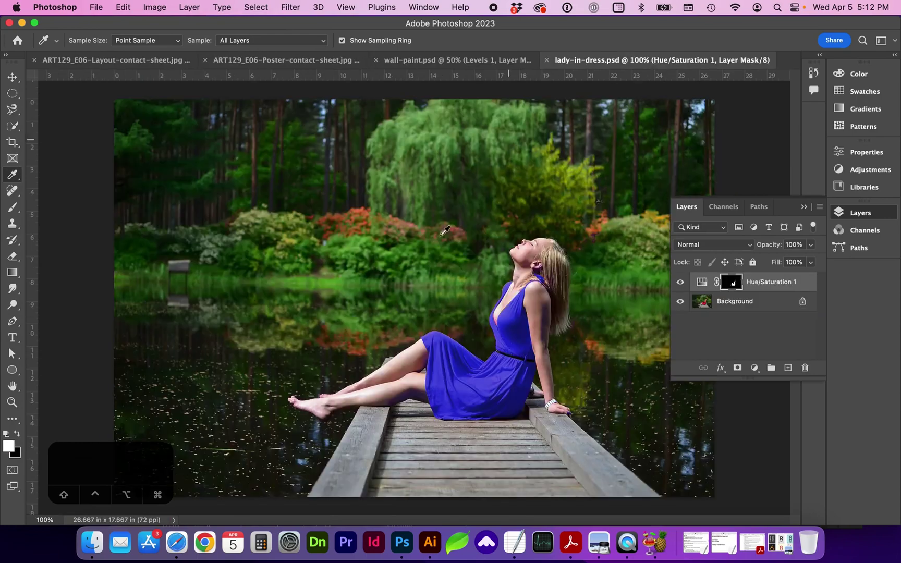